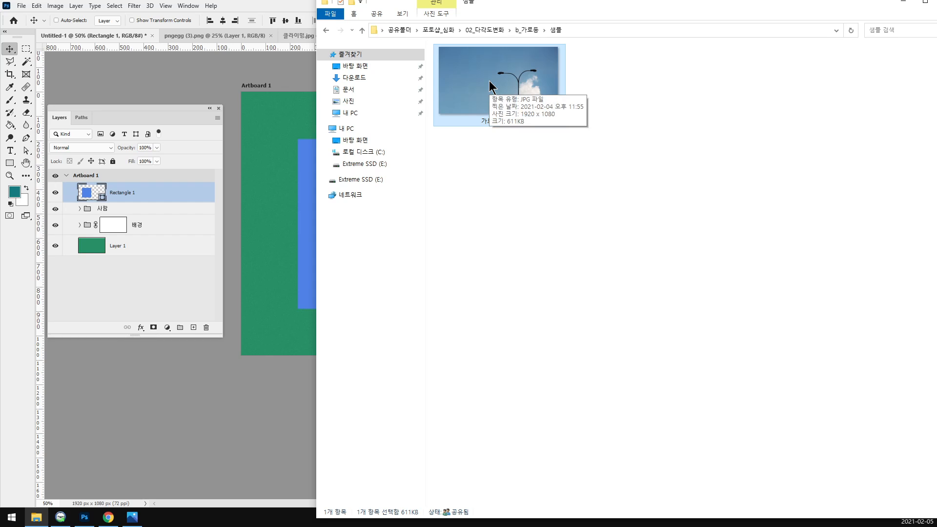
# Step: Open the sample image 가로등_01.jpg to view the finished composition, and restore its viewer to a smaller window
pyautogui.doubleClick(489, 80)
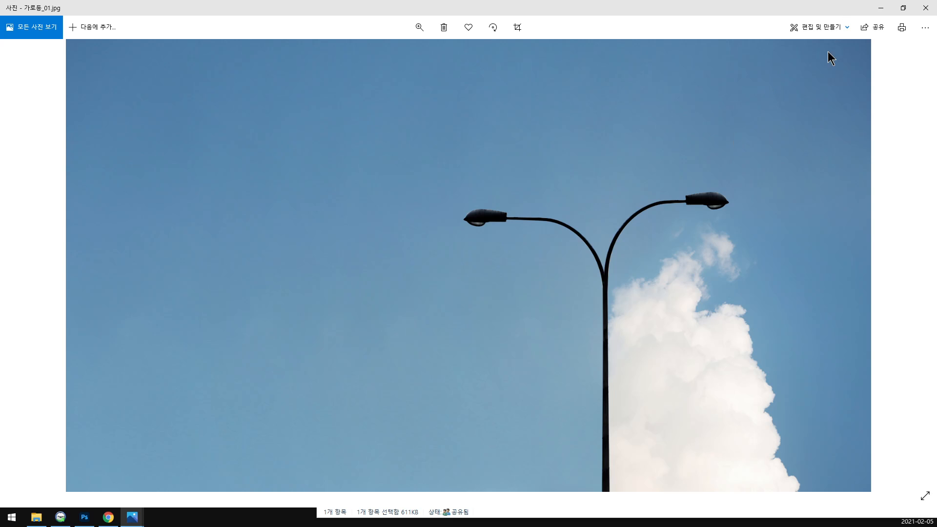
pyautogui.click(902, 8)
pyautogui.click(723, 247)
# Step: Open the 소스 folder with enlarged thumbnails and compare the cloud and streetlight source photos with the sample image
pyautogui.click(536, 30)
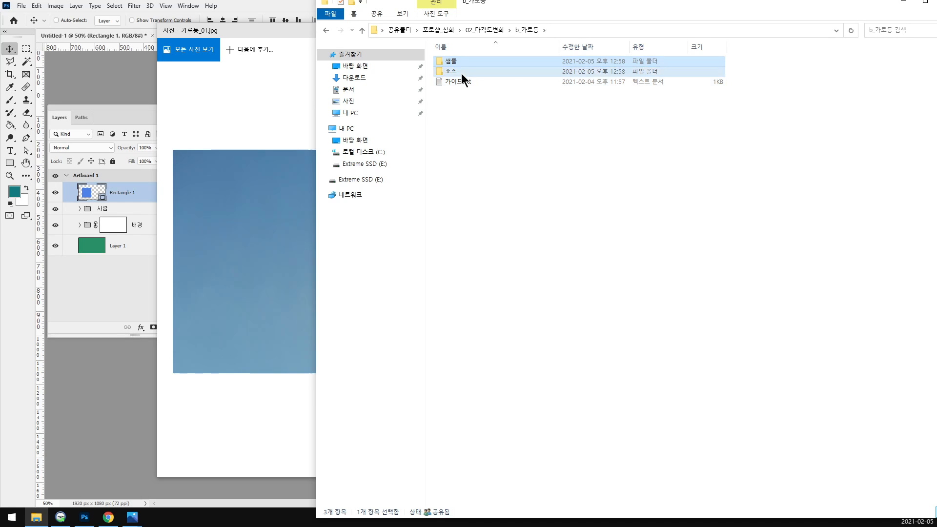
pyautogui.doubleClick(461, 72)
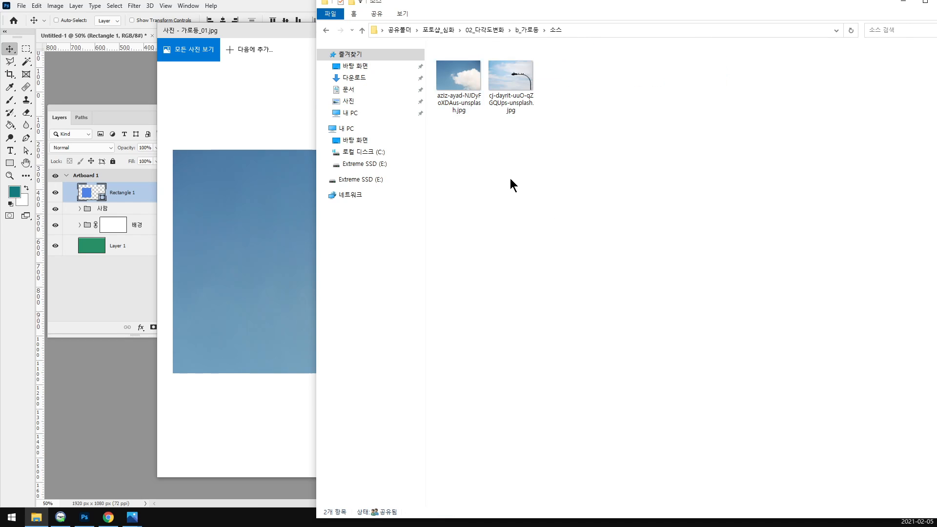
pyautogui.keyDown('ctrl'); pyautogui.scroll(3, 510, 185); pyautogui.keyUp('ctrl')
pyautogui.click(481, 89)
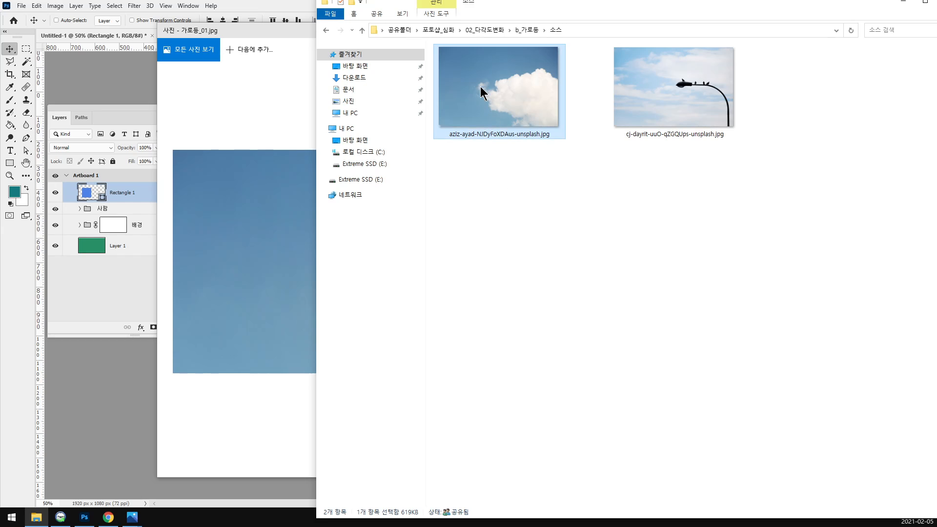
pyautogui.click(660, 108)
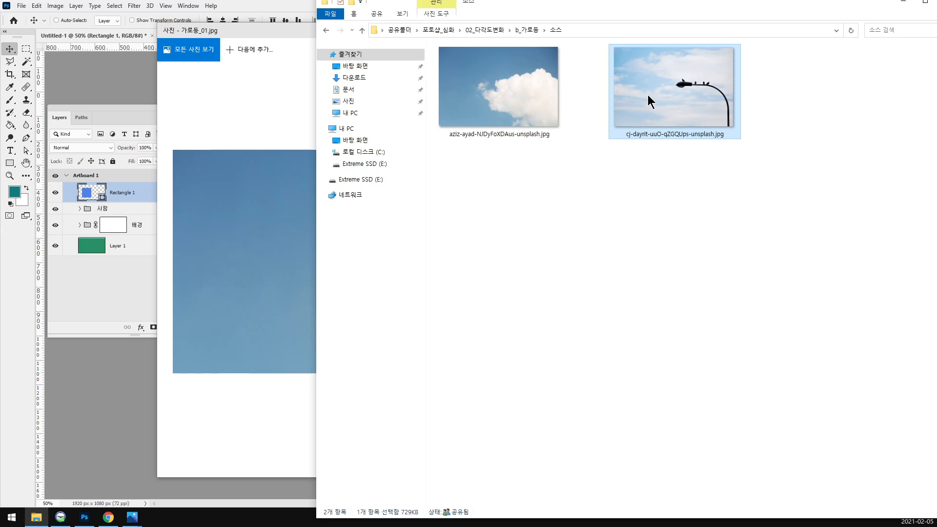
pyautogui.click(235, 109)
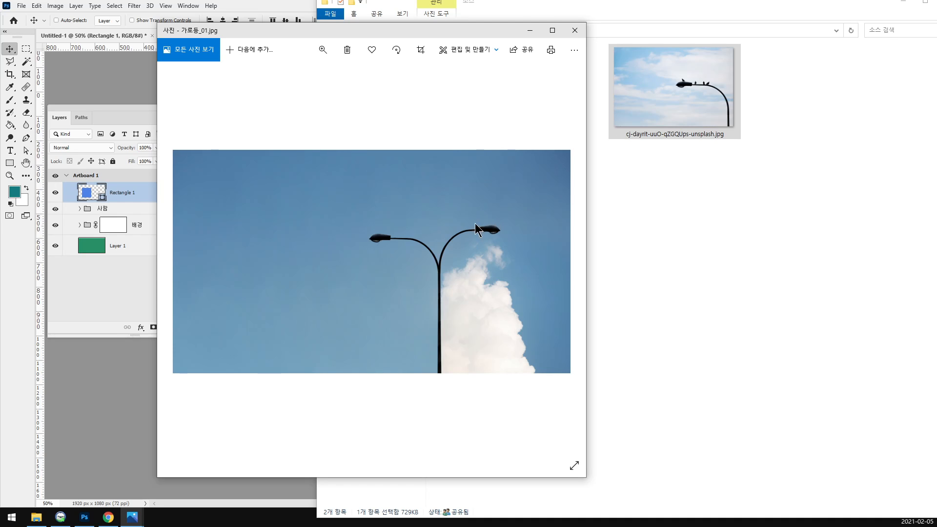
pyautogui.click(719, 237)
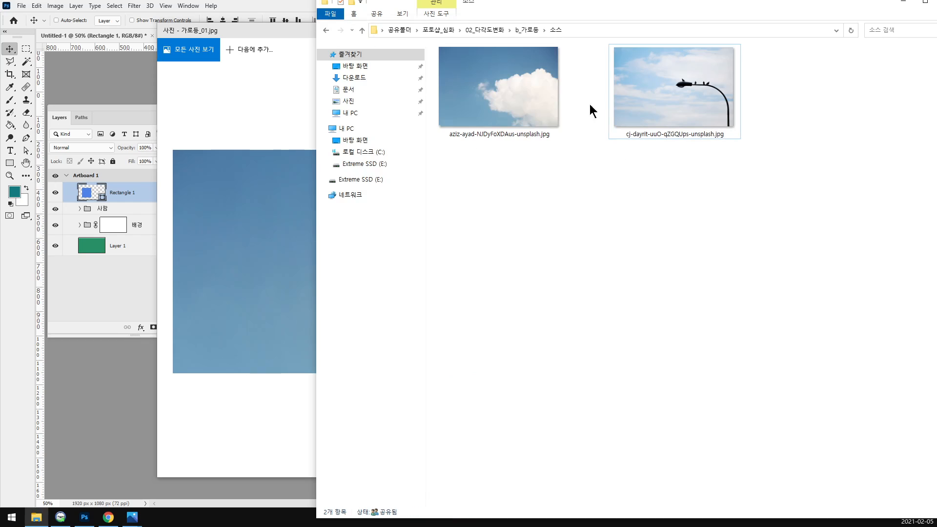
# Step: Open 가이드.txt from the b_가로등 folder and read the required colour mode, image size and streetlight position
pyautogui.click(530, 28)
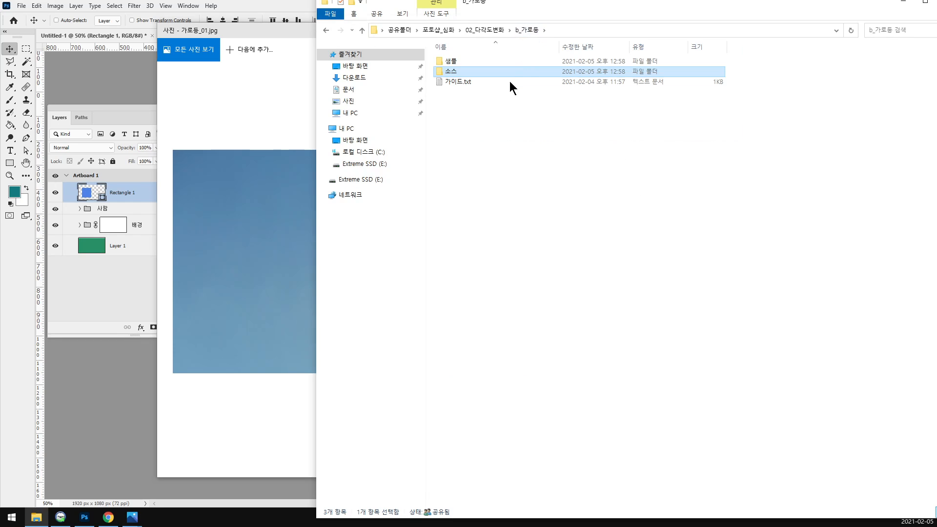
pyautogui.doubleClick(463, 81)
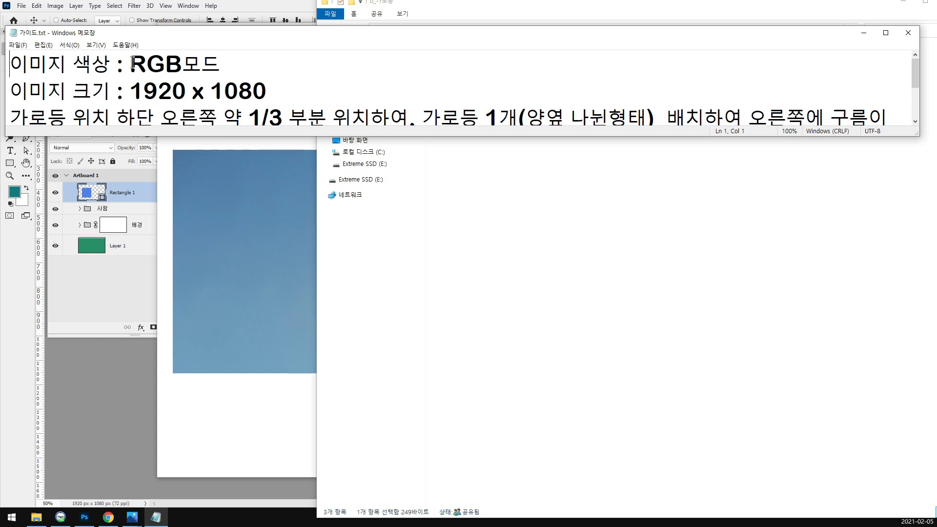
pyautogui.moveTo(131, 63); pyautogui.dragTo(252, 61)
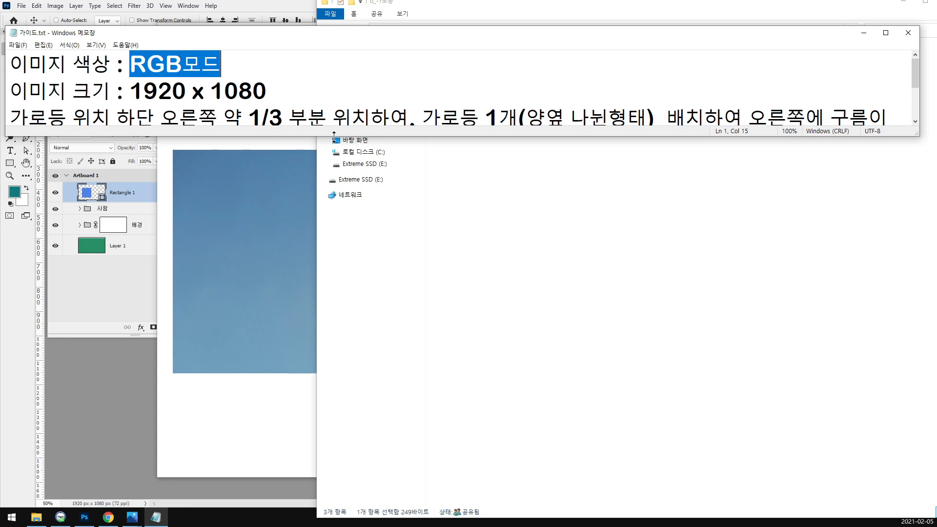
pyautogui.moveTo(334, 136); pyautogui.dragTo(326, 379)
pyautogui.moveTo(124, 91); pyautogui.dragTo(311, 98)
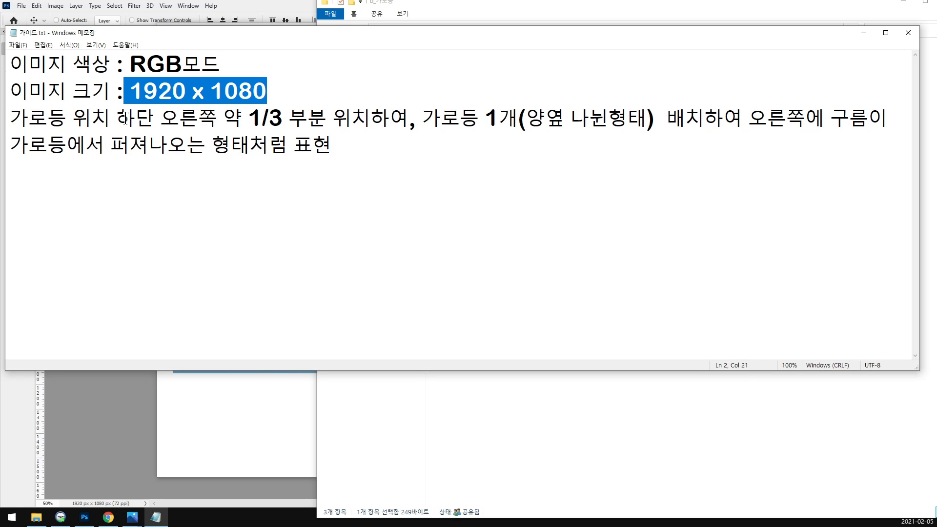
pyautogui.moveTo(117, 118); pyautogui.dragTo(238, 118)
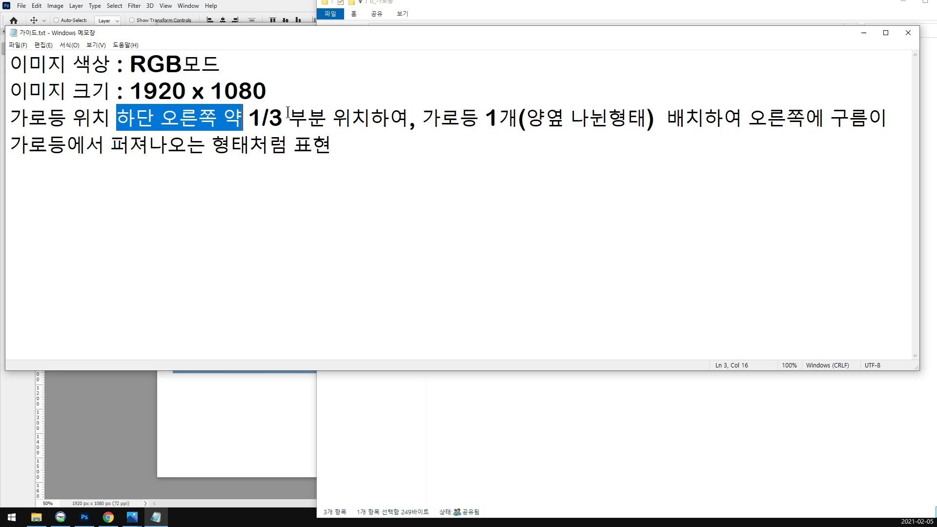
# Step: Compare the sample image with the guide's requirements for the streetlight position, two-armed shape and spreading cloud
pyautogui.click(250, 396)
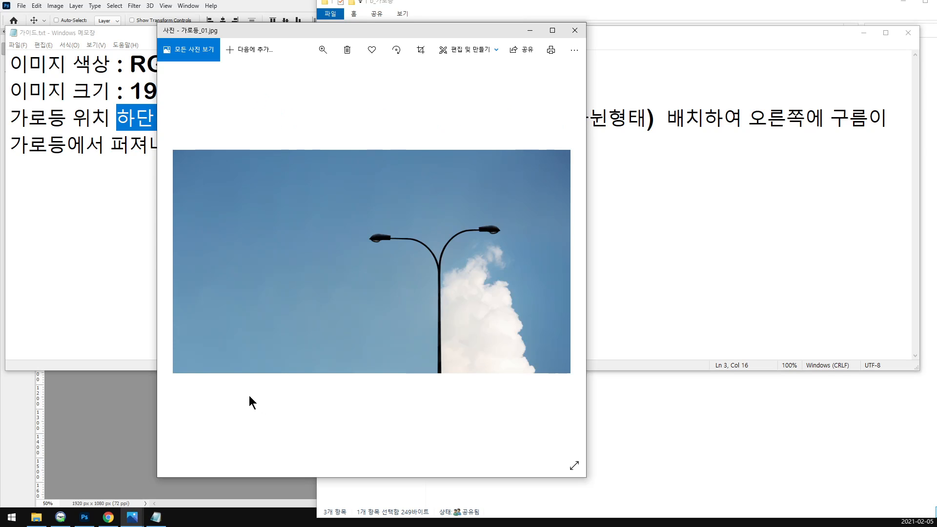
pyautogui.click(692, 263)
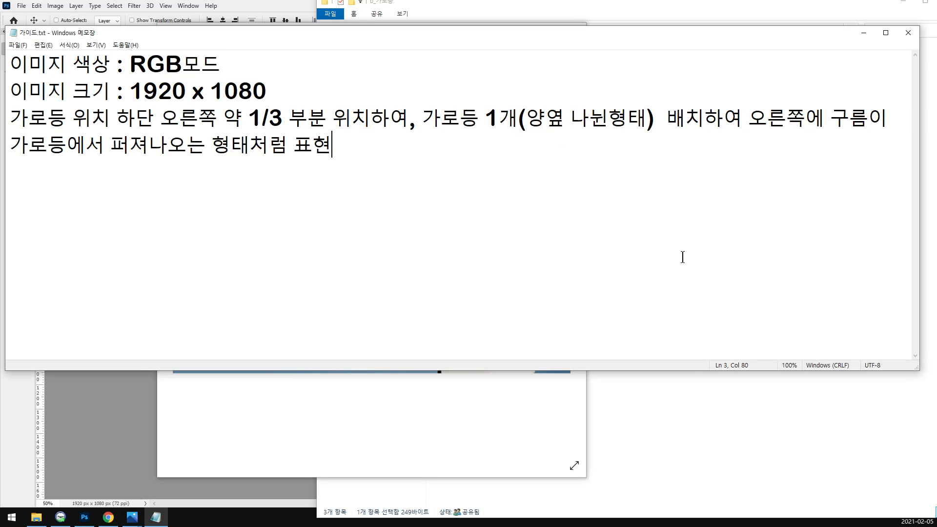
pyautogui.moveTo(414, 119); pyautogui.dragTo(647, 119)
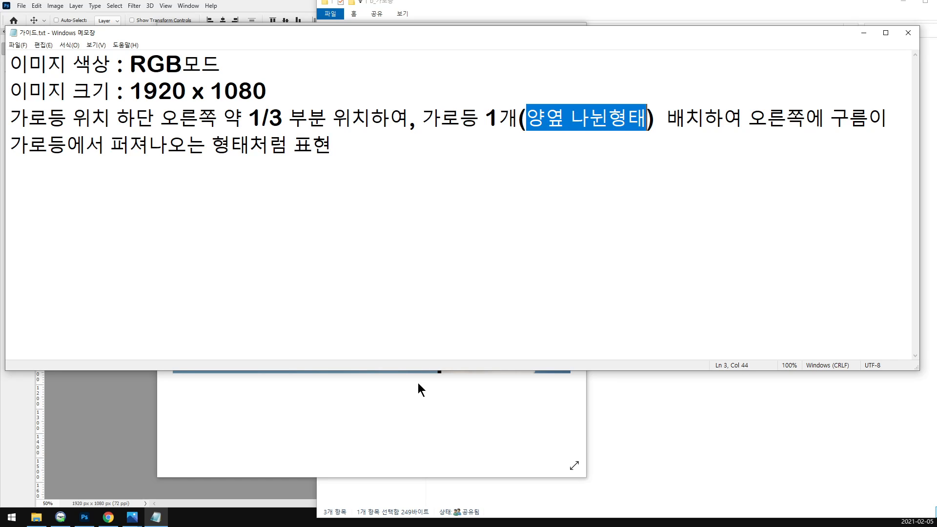
pyautogui.click(417, 382)
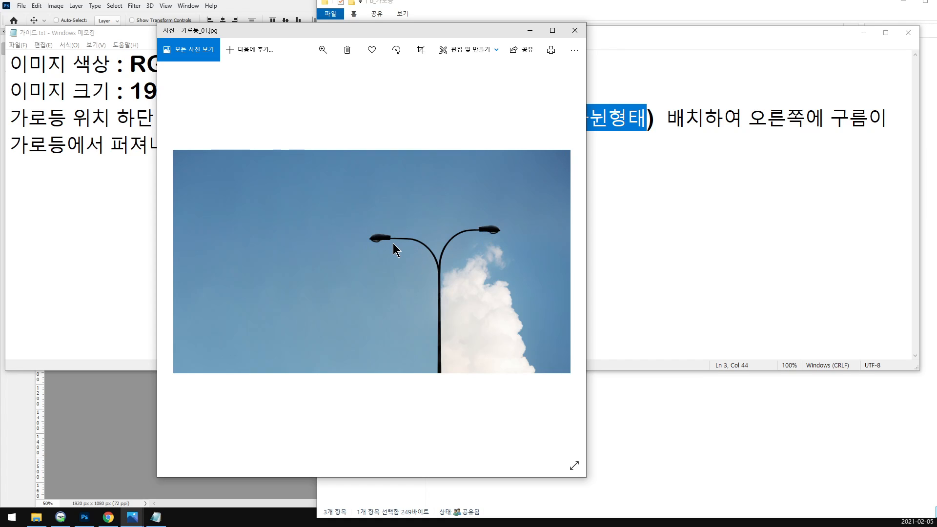
pyautogui.click(678, 193)
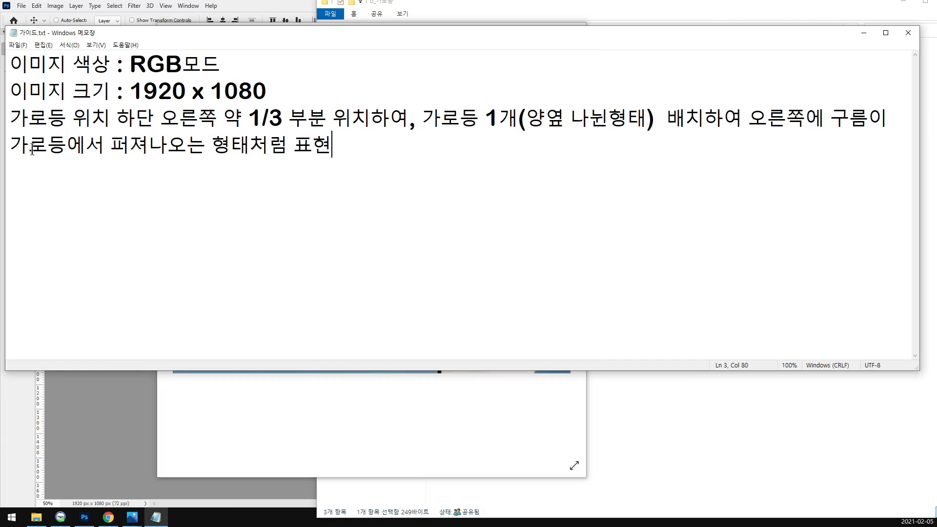
pyautogui.moveTo(129, 146); pyautogui.dragTo(345, 162)
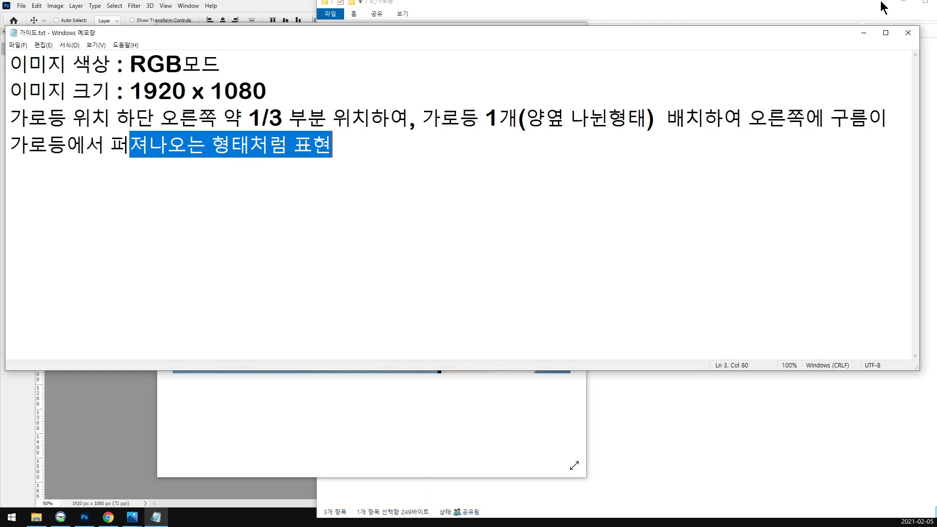
# Step: Minimize the file explorer, place the sample image over the guide's empty area and review the 1/3 placement instruction
pyautogui.click(900, 8)
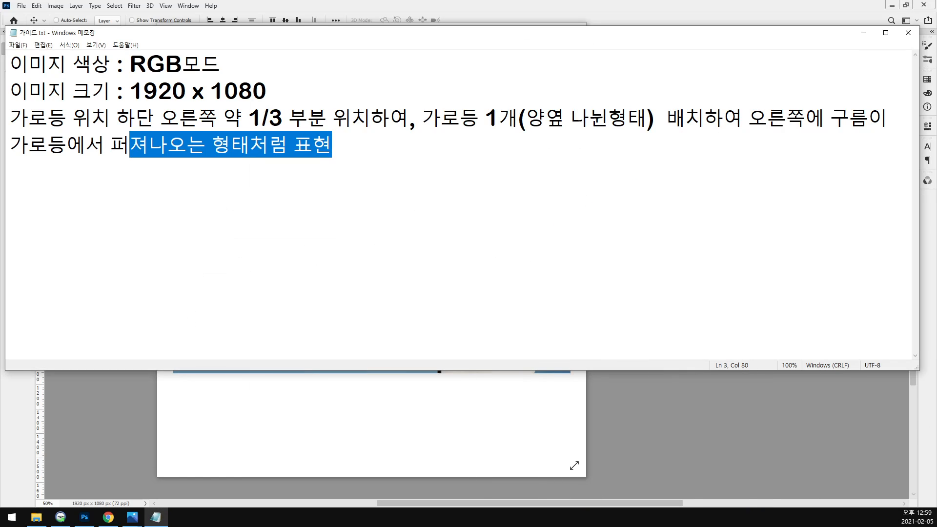
pyautogui.click(660, 236)
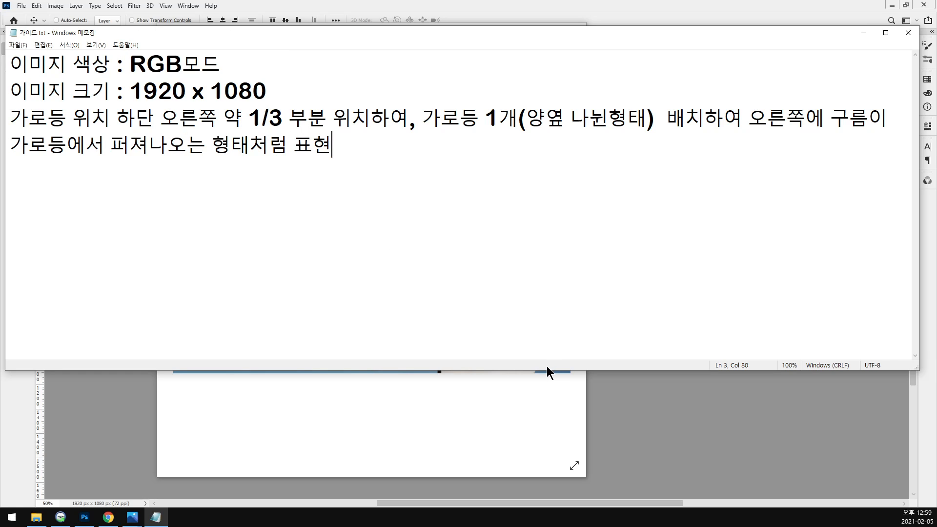
pyautogui.click(539, 423)
pyautogui.moveTo(477, 24); pyautogui.dragTo(736, 155)
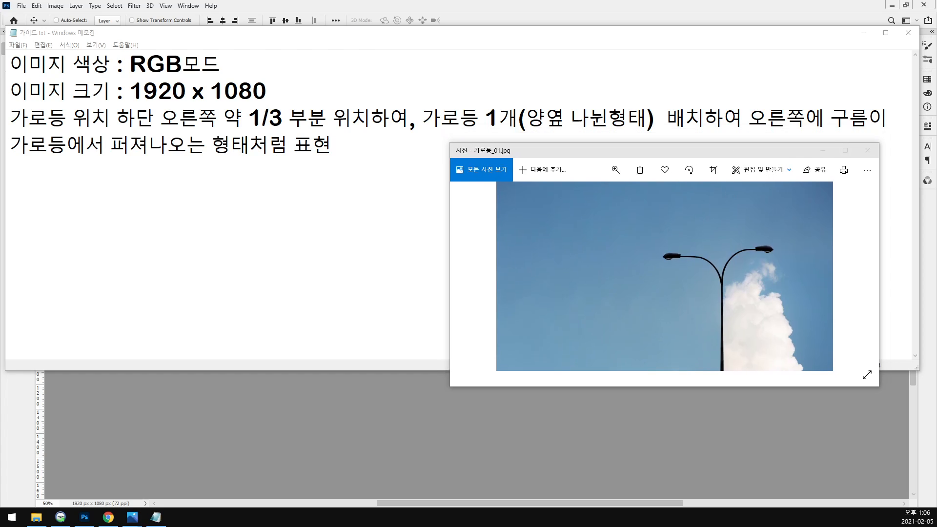
pyautogui.moveTo(743, 148); pyautogui.dragTo(715, 154)
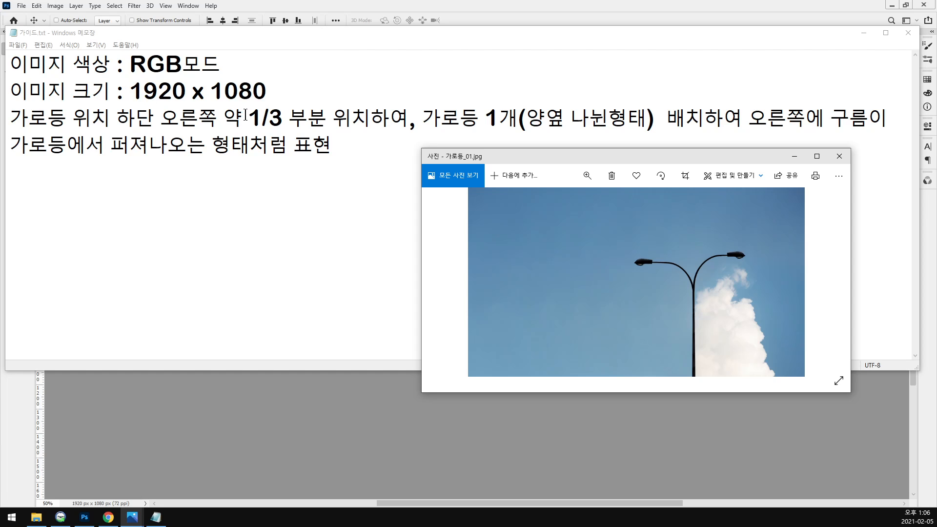
pyautogui.moveTo(224, 119); pyautogui.dragTo(365, 118)
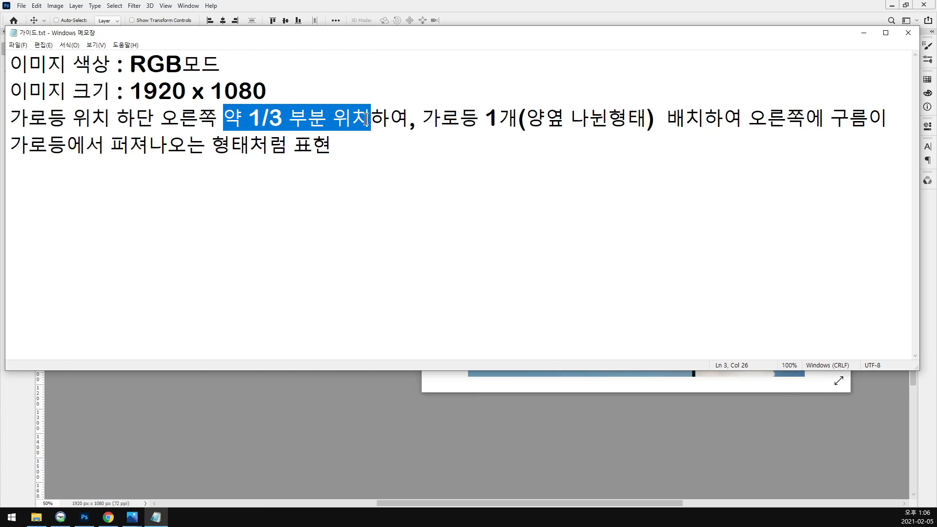
# Step: Switch to Photoshop and save the open artboard document as Untitled-1.psd on the desktop
pyautogui.click(390, 9)
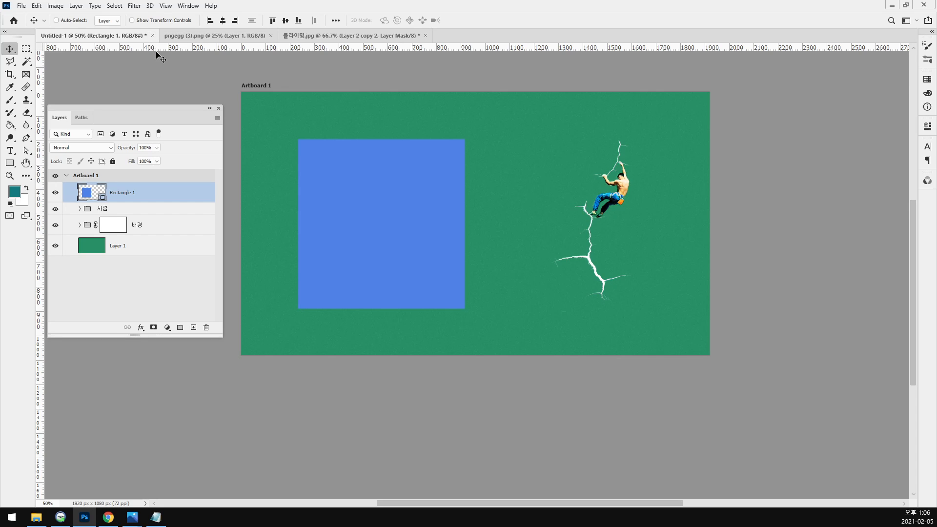
pyautogui.hotkey('ctrl', 's')
pyautogui.click(374, 261)
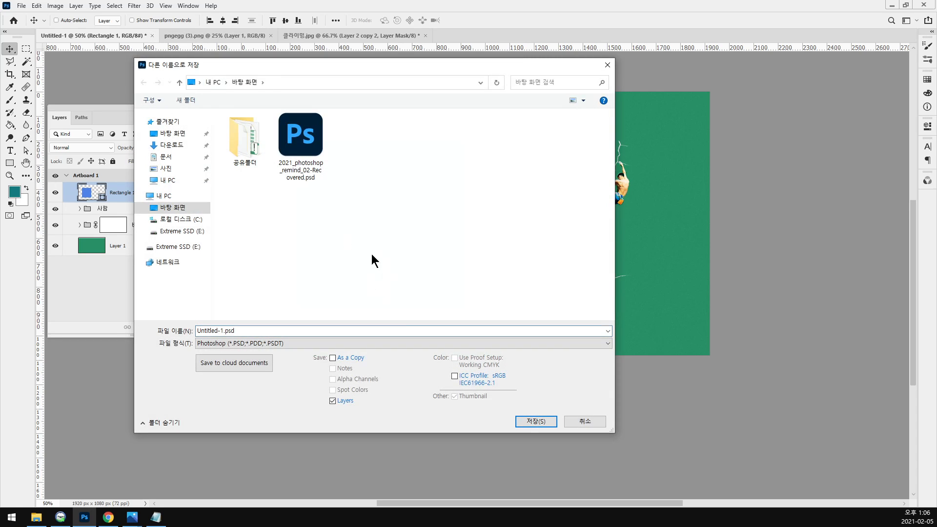
pyautogui.click(519, 423)
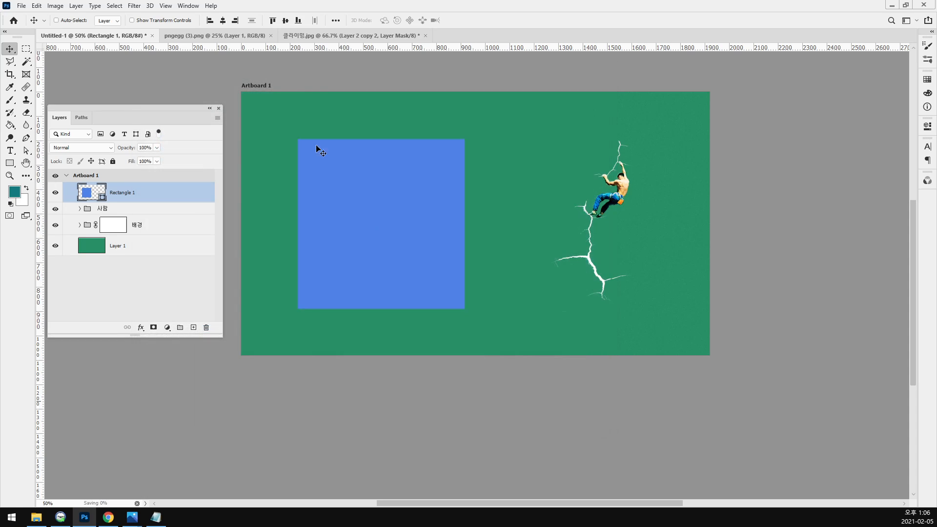
# Step: Close all three open documents, discarding the changes to 클라이밍.jpg
pyautogui.click(158, 35)
pyautogui.click(146, 36)
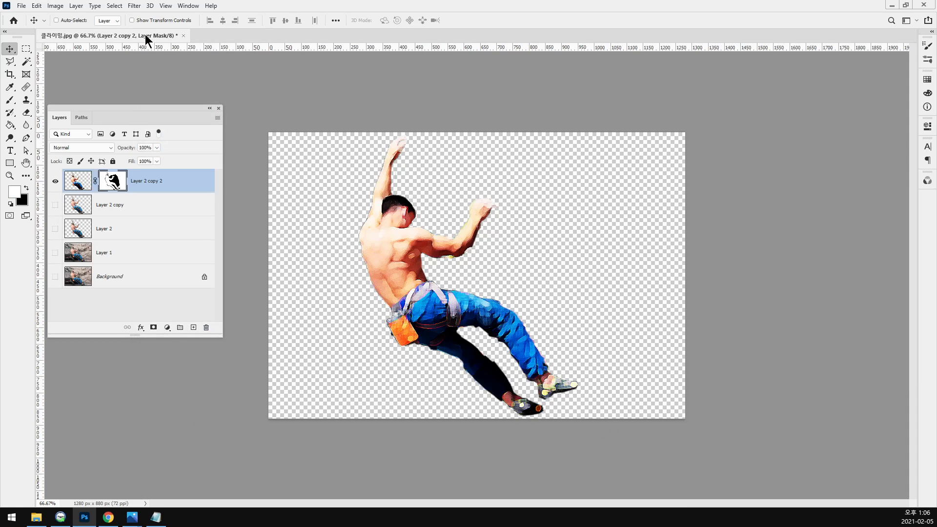
pyautogui.click(184, 36)
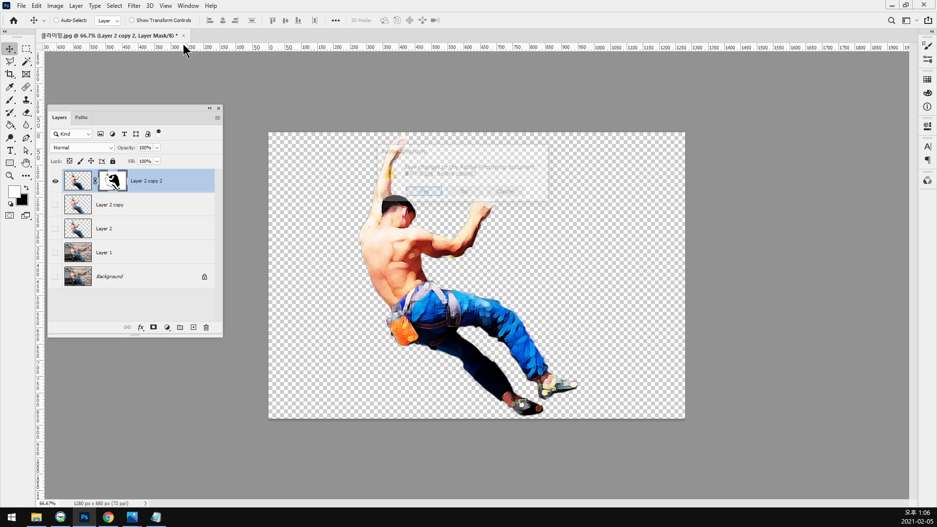
pyautogui.click(464, 193)
# Step: Create a new 1920 x 1080 px artboard document at 72 ppi in RGB Color with a white background
pyautogui.click(21, 6)
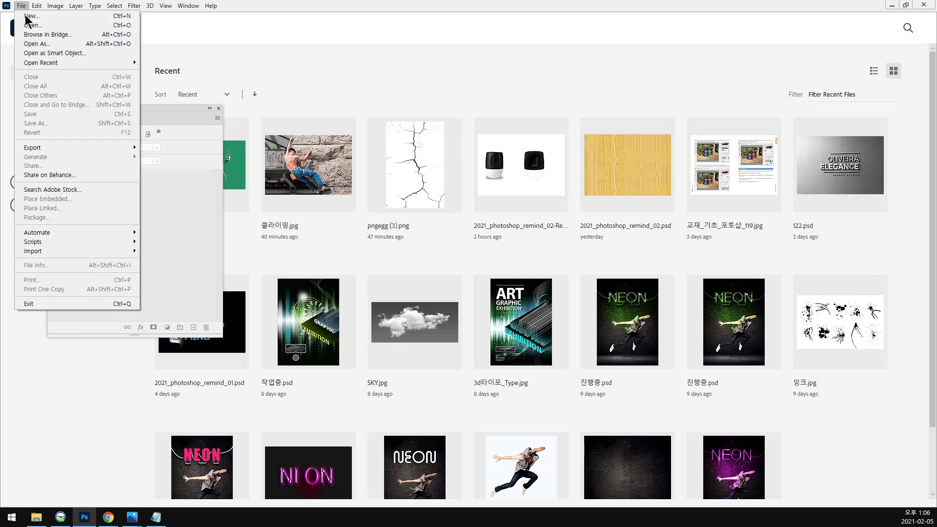
pyautogui.click(32, 16)
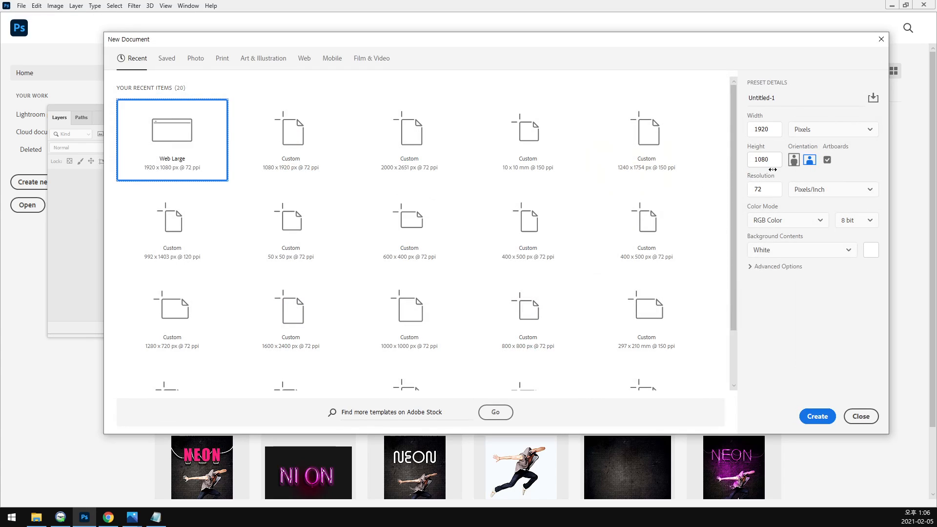
pyautogui.click(827, 422)
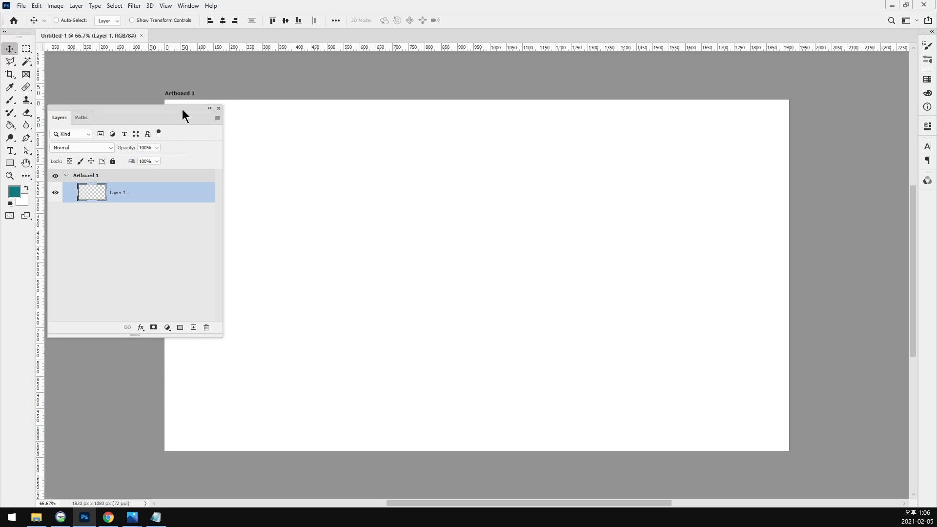
# Step: Dock the floating Layers panel beside the collapsed panel column to clear the artboard
pyautogui.moveTo(182, 109); pyautogui.dragTo(156, 196)
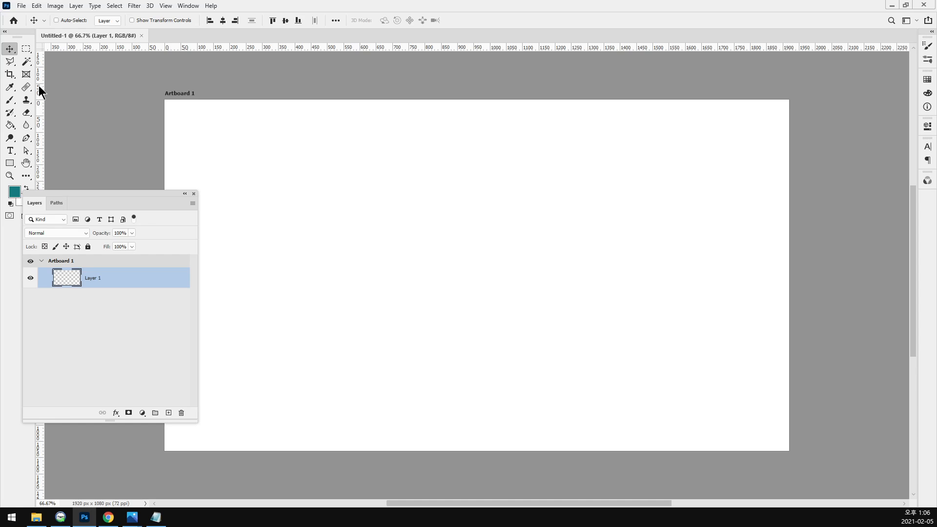
pyautogui.moveTo(57, 194); pyautogui.dragTo(917, 153)
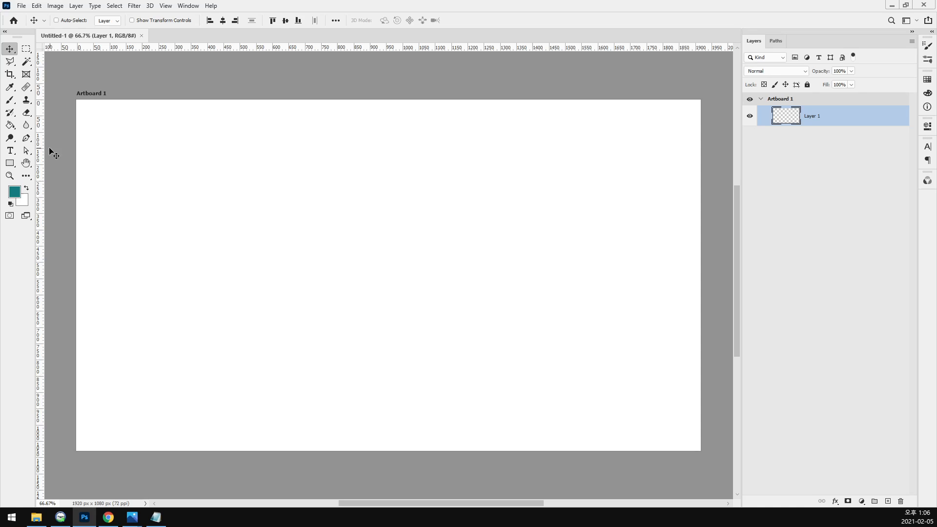
# Step: Turn on snapping and test it by placing a vertical guide at the artboard's centre and removing it
pyautogui.moveTo(39, 153); pyautogui.dragTo(11, 121)
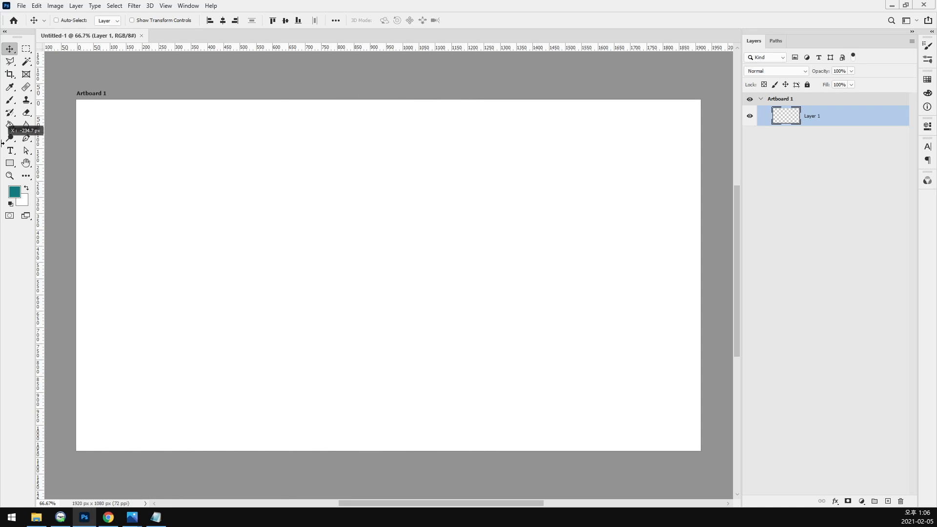
pyautogui.click(173, 7)
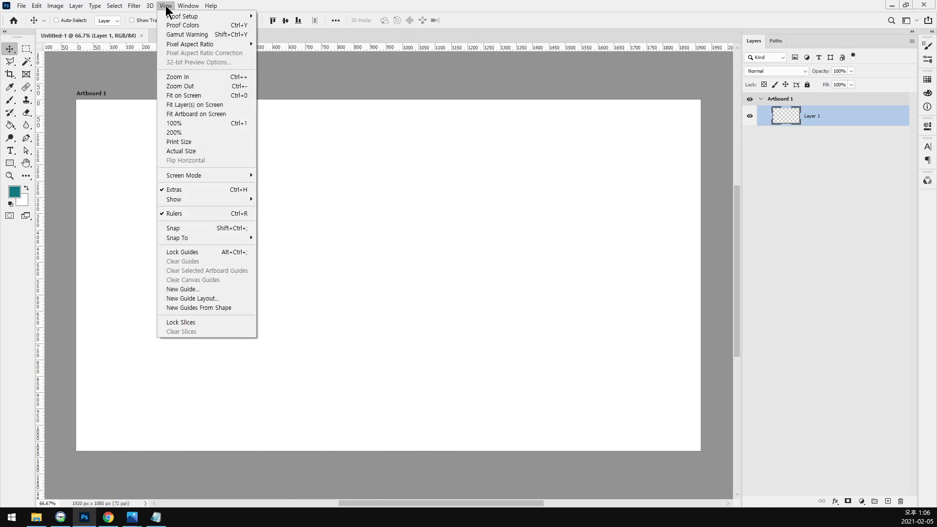
pyautogui.click(199, 228)
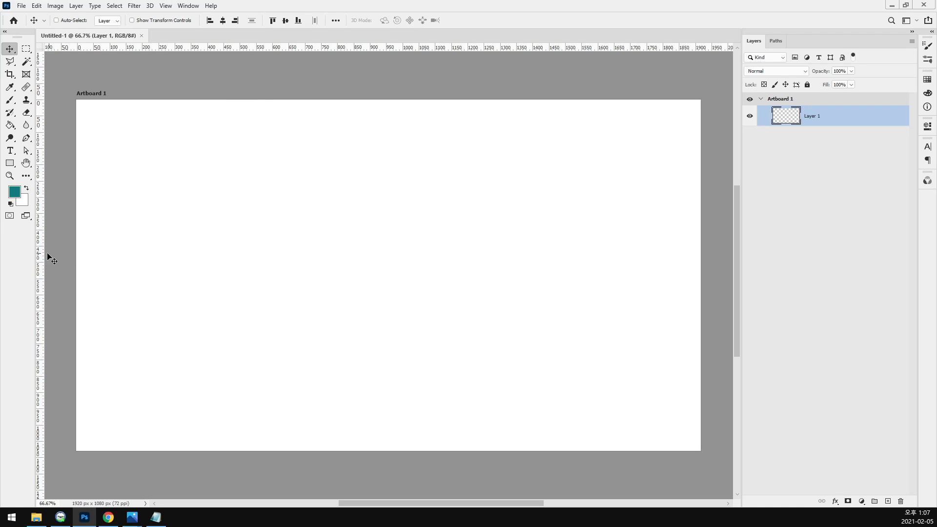
pyautogui.moveTo(39, 259); pyautogui.dragTo(389, 272)
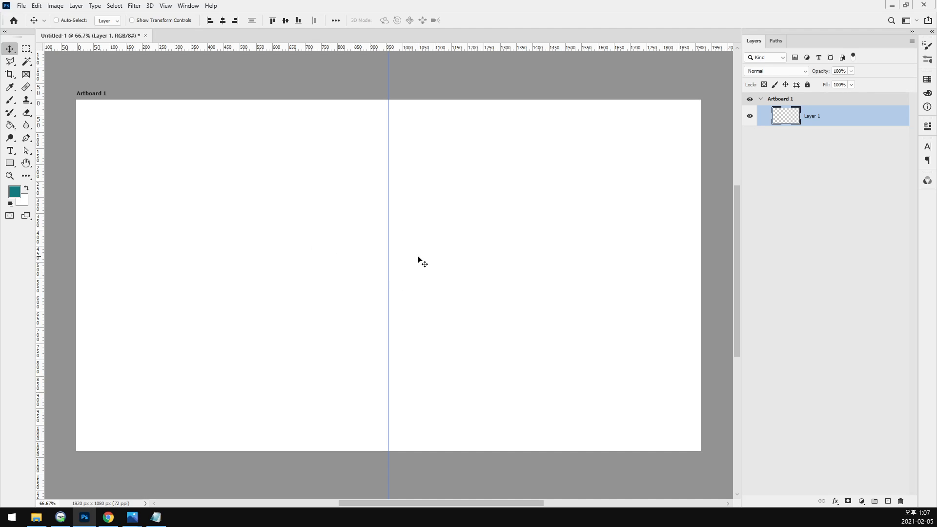
pyautogui.moveTo(389, 257); pyautogui.dragTo(3, 252)
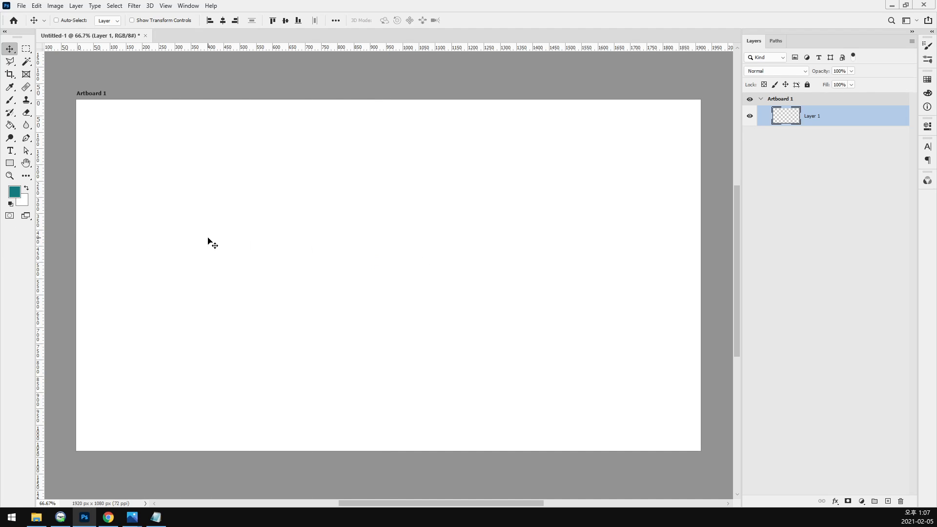
# Step: Start a new guide layout for the selected artboard with the margins turned off
pyautogui.click(173, 5)
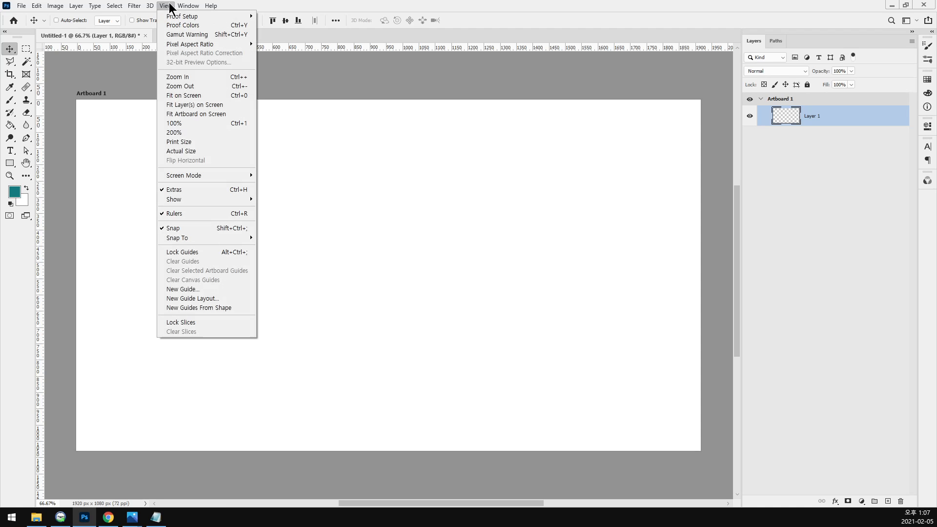
pyautogui.click(235, 300)
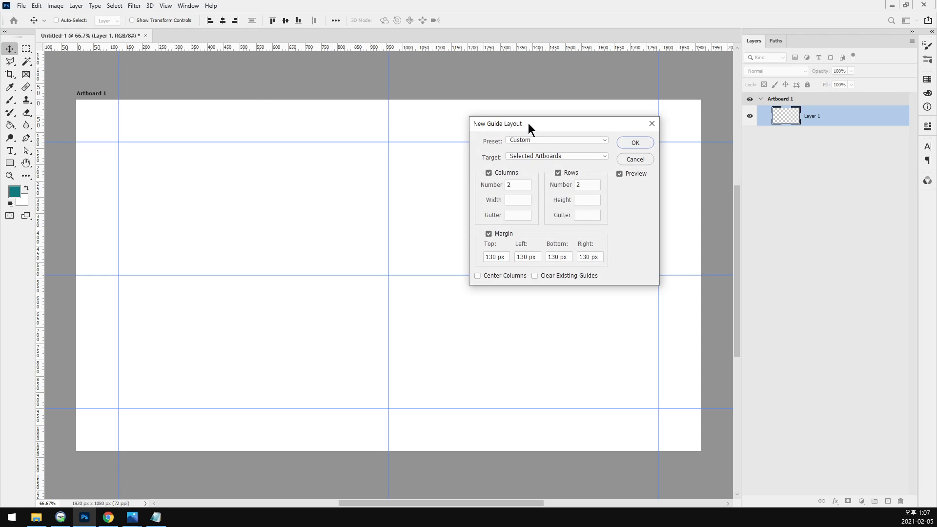
pyautogui.moveTo(529, 124); pyautogui.dragTo(378, 115)
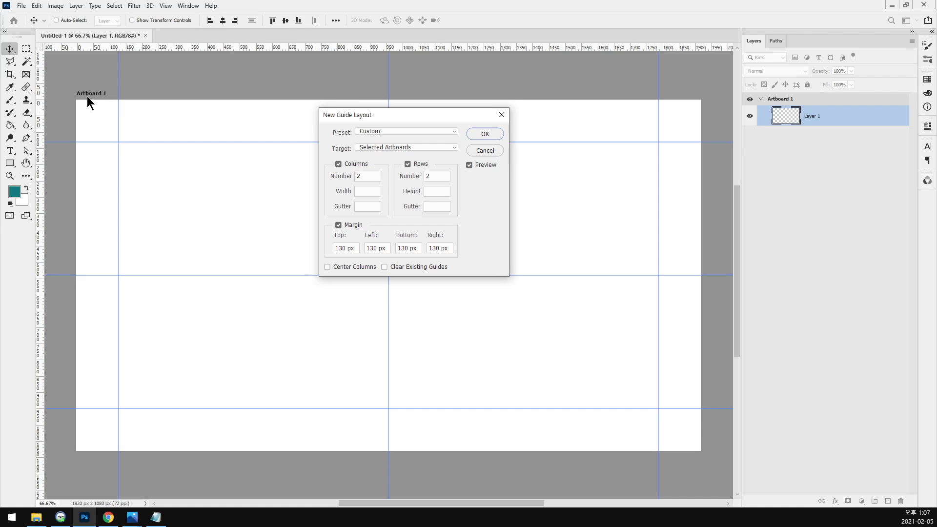
pyautogui.click(342, 224)
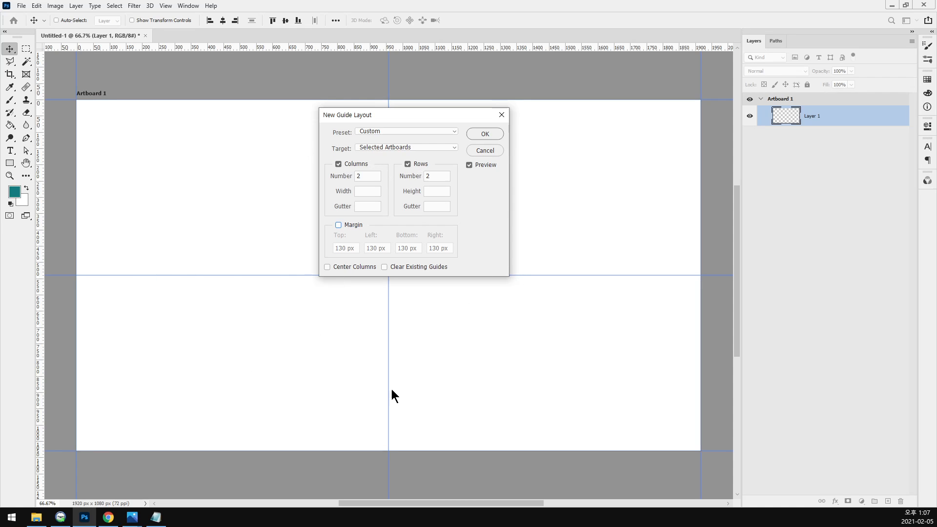
# Step: Try five rows in the guide layout and turn the rows off
pyautogui.click(443, 176)
pyautogui.press('Up')
pyautogui.press('Up')
pyautogui.press('Up')
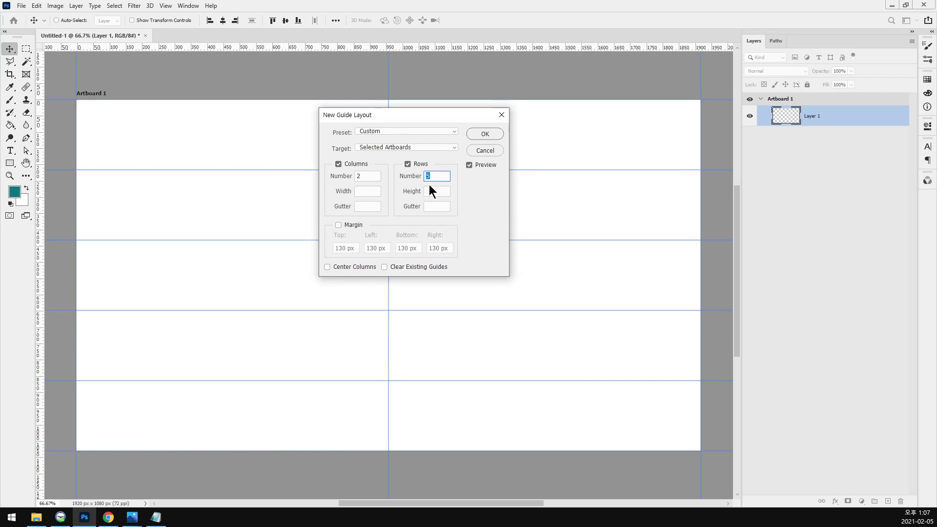
pyautogui.click(408, 164)
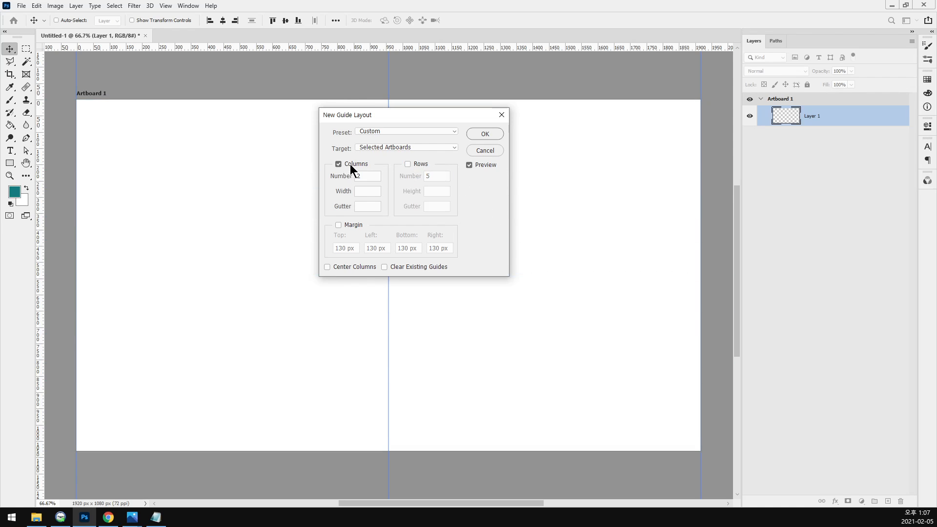
# Step: Set the guide layout to 6 columns, 60 px wide with a 20 px gutter, and centre the columns
pyautogui.moveTo(380, 110); pyautogui.dragTo(366, 177)
pyautogui.press('Up')
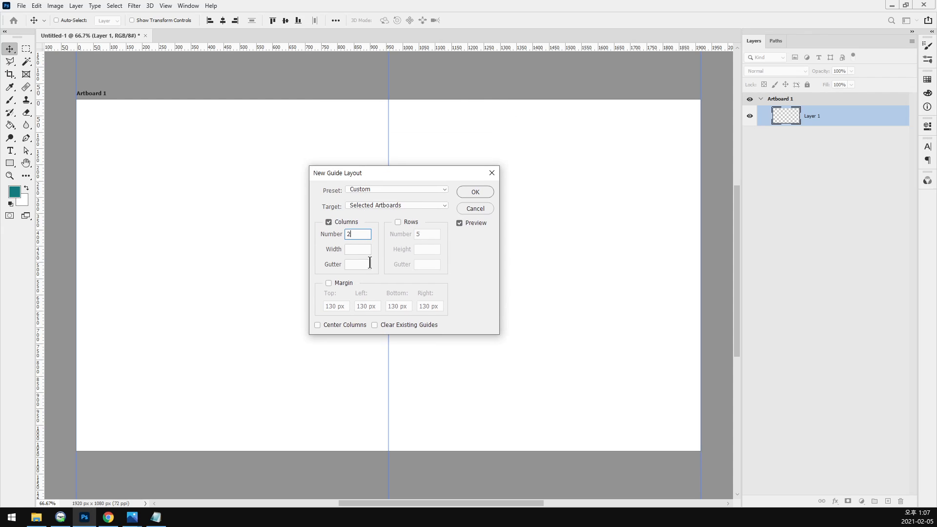
pyautogui.press('Up')
pyautogui.press('Up')
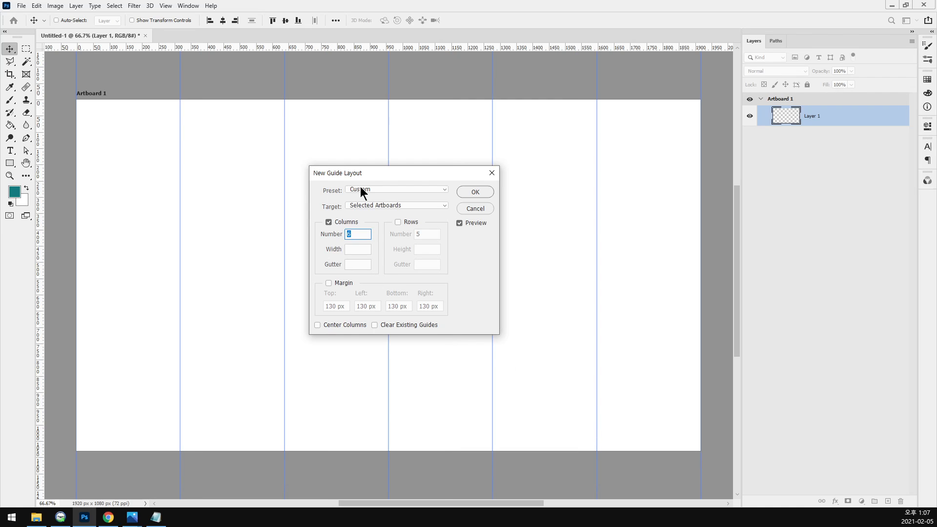
pyautogui.moveTo(373, 173); pyautogui.dragTo(338, 134)
pyautogui.press('Tab')
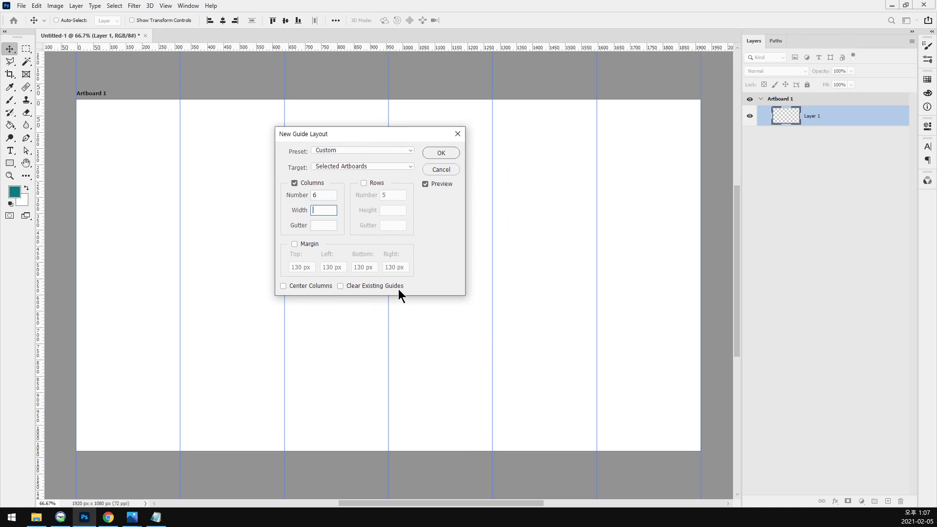
pyautogui.write('60')
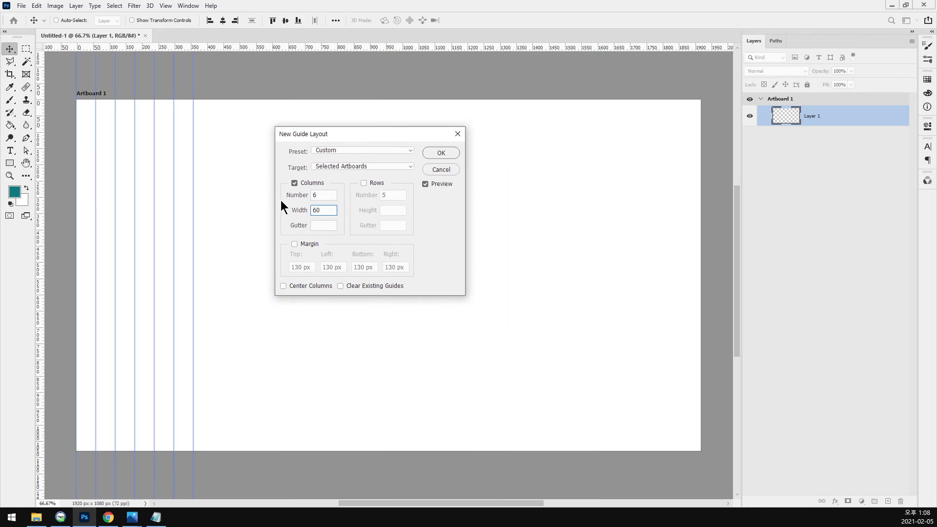
pyautogui.press('Tab')
pyautogui.write('20')
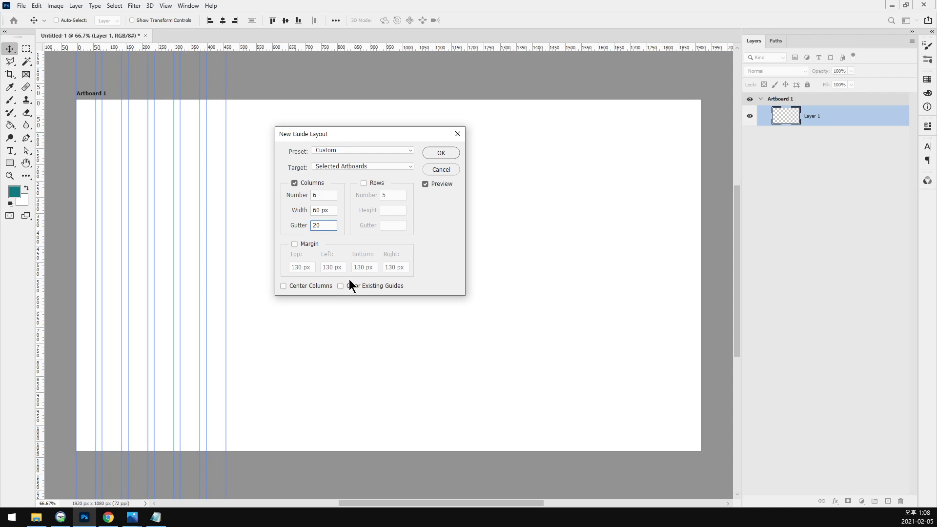
pyautogui.click(304, 287)
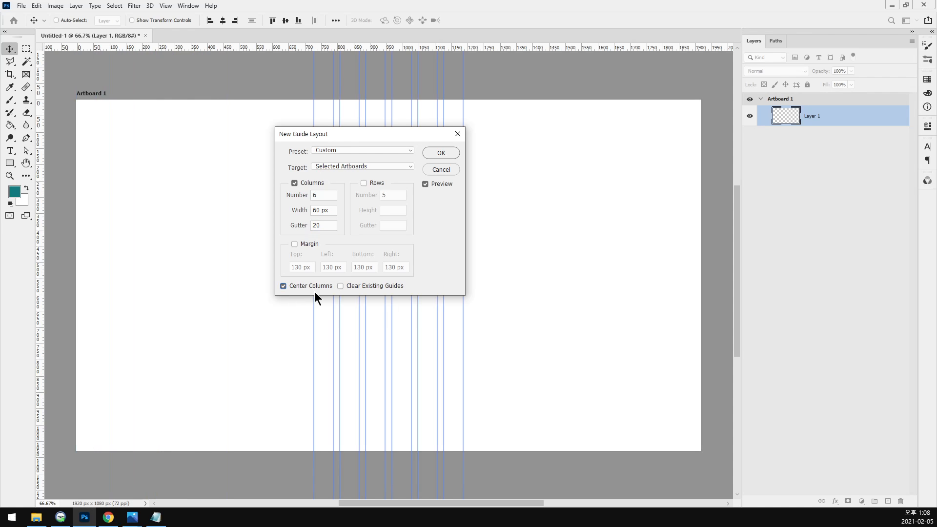
# Step: Increase the number of columns in the guide layout to 13
pyautogui.click(331, 195)
pyautogui.moveTo(354, 138); pyautogui.dragTo(457, 242)
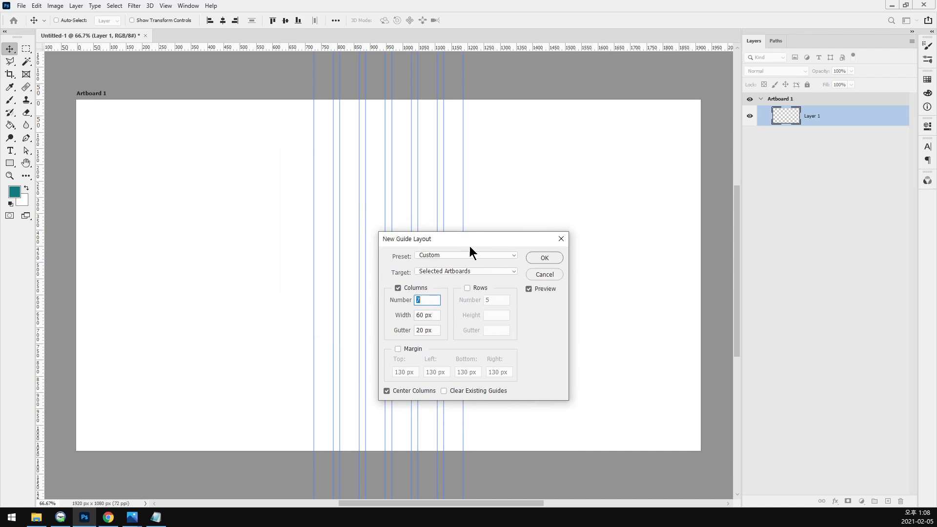
pyautogui.press('Up')
pyautogui.press('Up')
pyautogui.press('Up')
pyautogui.press('Up')
pyautogui.press('Up')
pyautogui.press('Up')
pyautogui.press('Up')
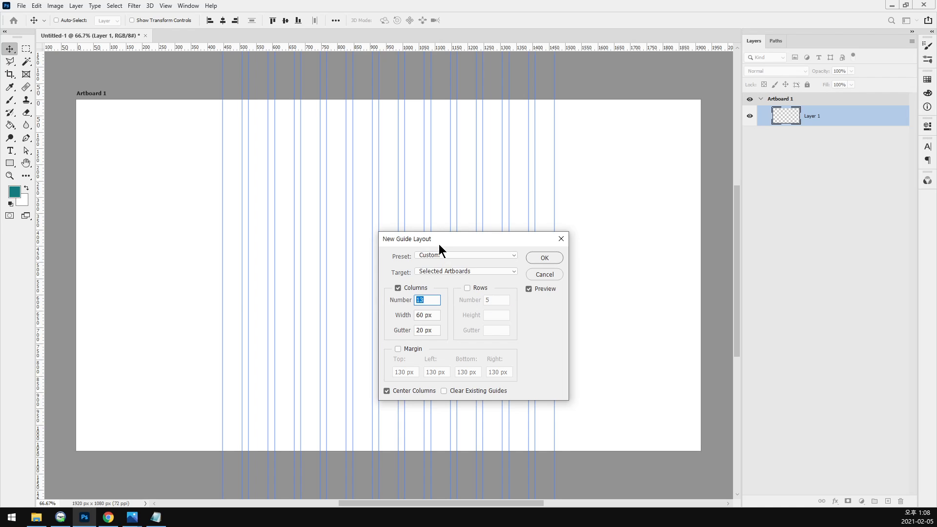
# Step: Create the guide layout with 3 columns, using 0 px for both column width and gutter
pyautogui.moveTo(443, 241); pyautogui.dragTo(381, 130)
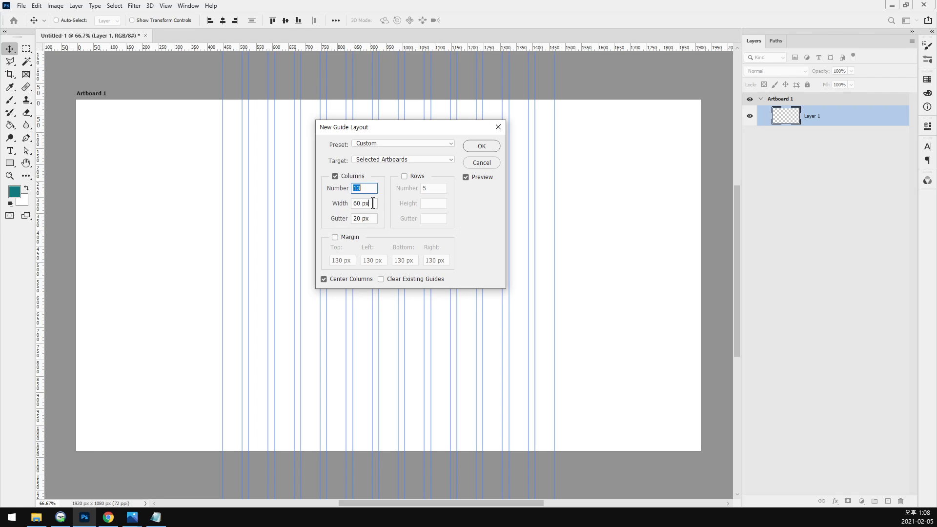
pyautogui.press('Tab')
pyautogui.write('0')
pyautogui.press('Tab')
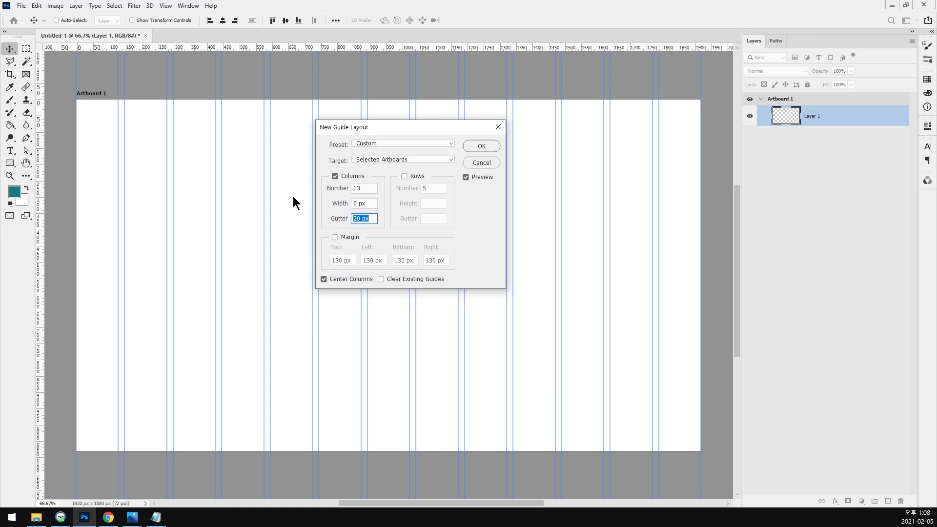
pyautogui.write('0')
pyautogui.hotkey('shift', 'Tab')
pyautogui.hotkey('shift', 'Tab')
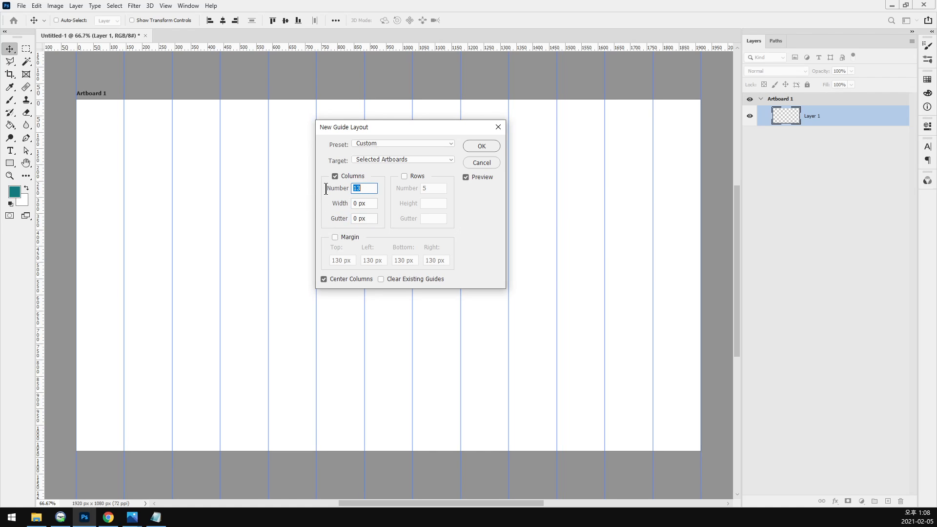
pyautogui.write('3')
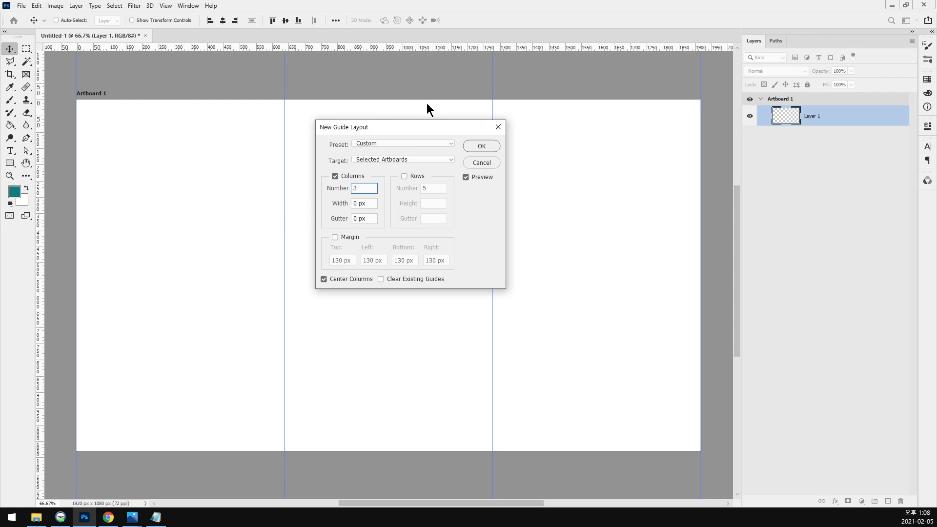
pyautogui.moveTo(444, 126); pyautogui.dragTo(437, 213)
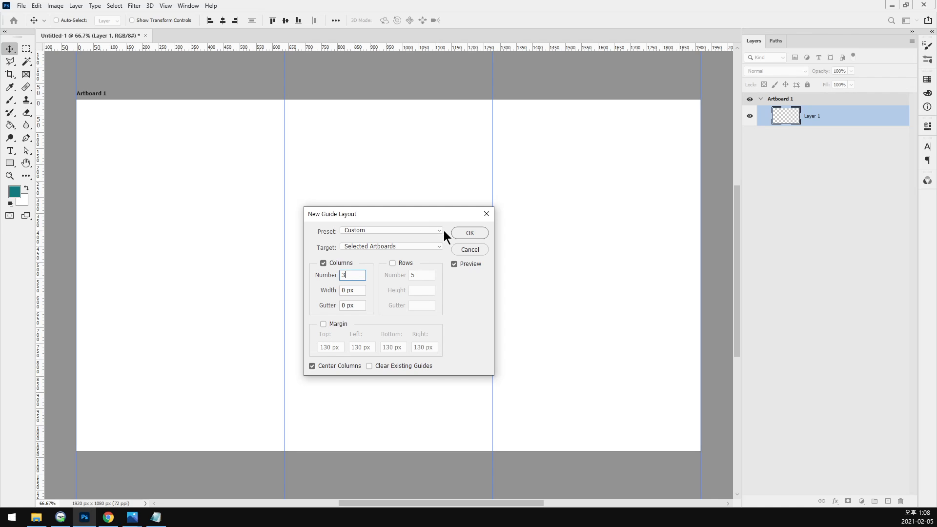
pyautogui.click(468, 233)
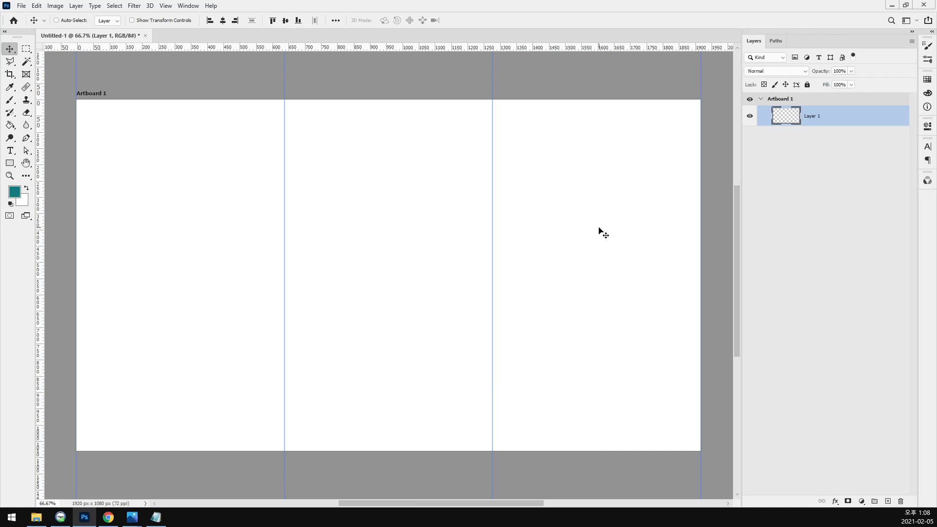
# Step: Toggle the artboard's guides off and on several times, leaving them shown
pyautogui.hotkey('ctrl', ';')
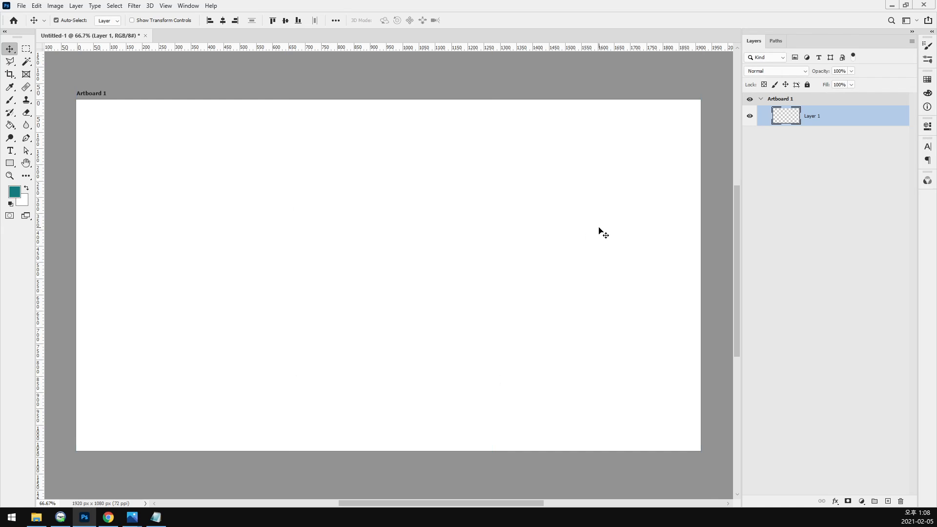
pyautogui.hotkey('ctrl', ';')
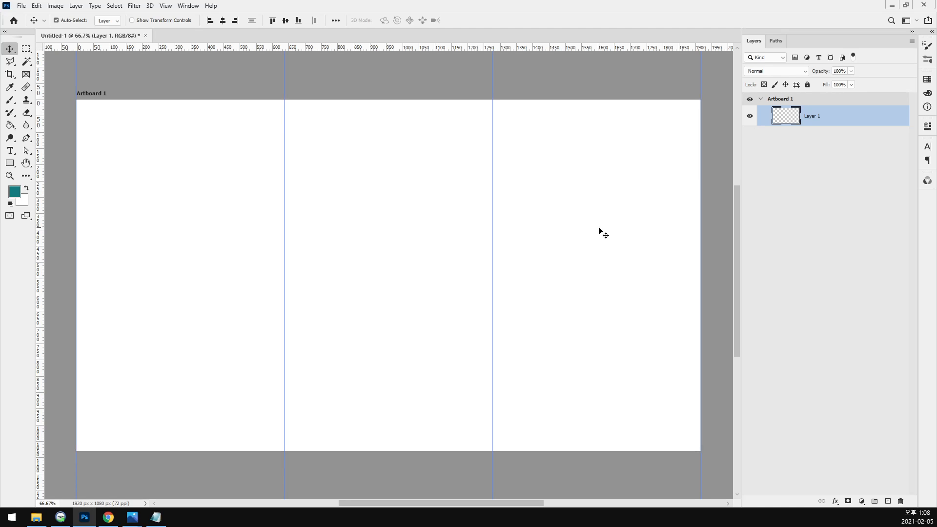
pyautogui.hotkey('ctrl', ';')
pyautogui.hotkey('ctrl', ';')
pyautogui.hotkey('ctrl', ';')
pyautogui.hotkey('ctrl', ';')
# Step: Switch to File Explorer and open the streetlight photo from the 소스 folder as a separate Photoshop document
pyautogui.click(41, 520)
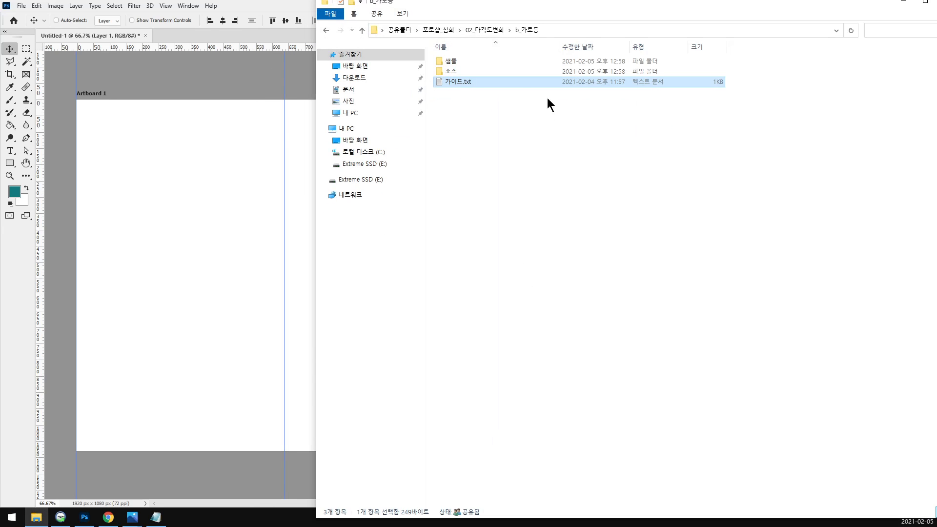
pyautogui.doubleClick(458, 67)
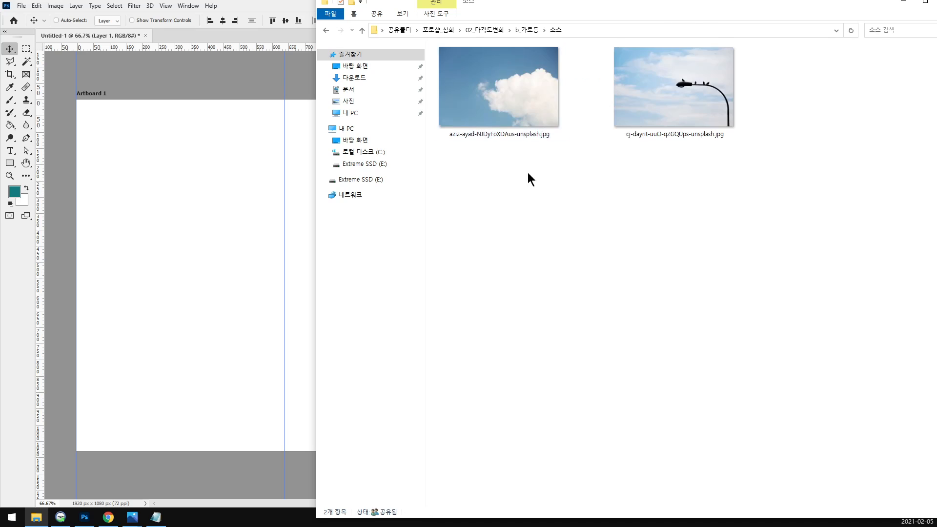
pyautogui.click(666, 98)
pyautogui.moveTo(671, 121); pyautogui.dragTo(231, 80)
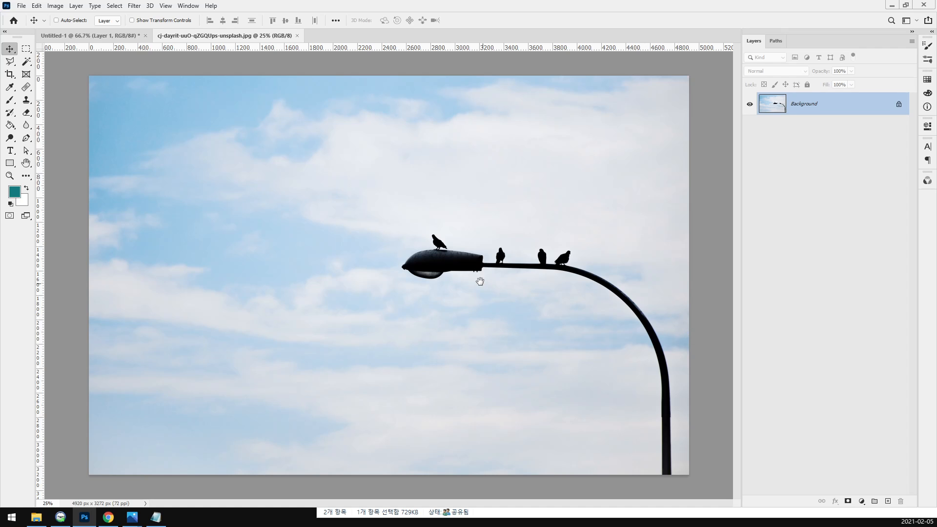
# Step: Outline the streetlight, its birds and its curved pole down to the photo's lower edge with a loose Polygonal Lasso selection
pyautogui.scroll(1, 498, 292)
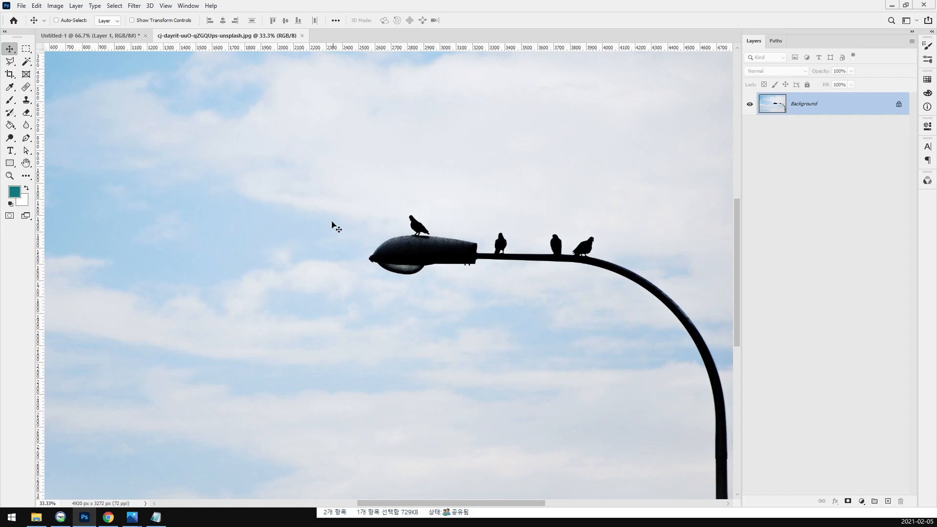
pyautogui.click(9, 62)
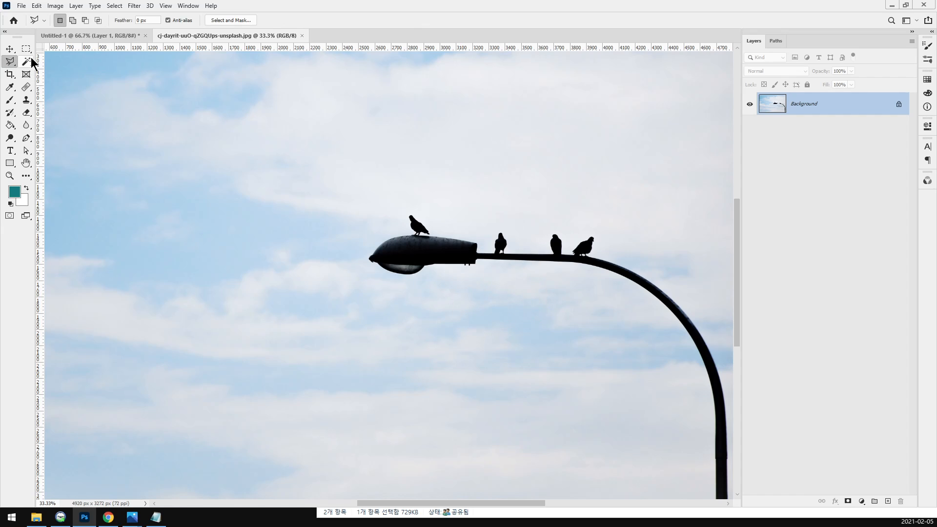
pyautogui.click(358, 211)
pyautogui.click(358, 334)
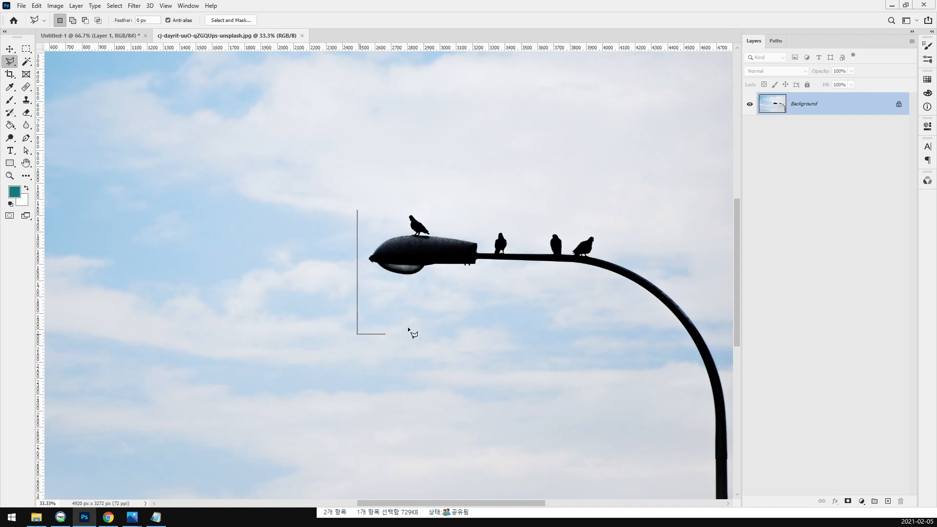
pyautogui.keyDown('shift'); pyautogui.click(663, 356); pyautogui.keyUp('shift')
pyautogui.hotkey('ctrl', '-')
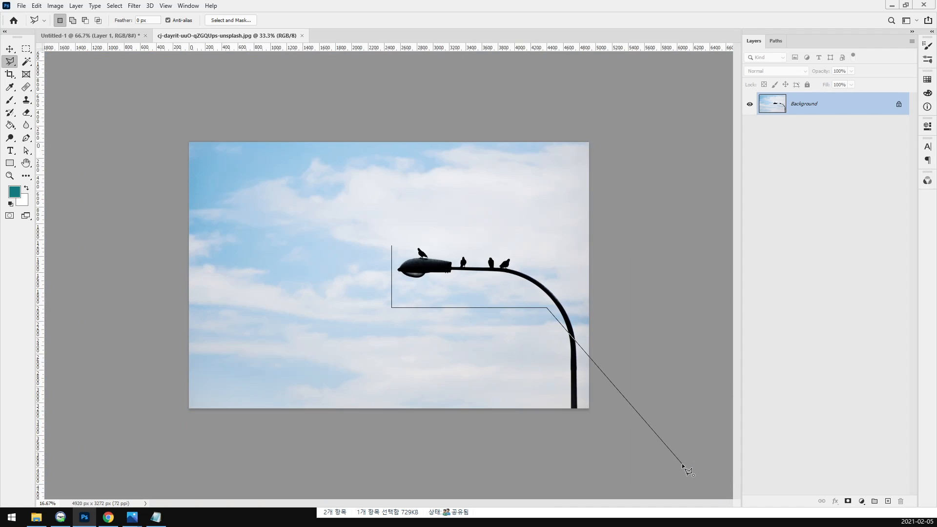
pyautogui.click(555, 338)
pyautogui.keyDown('shift'); pyautogui.click(596, 430); pyautogui.keyUp('shift')
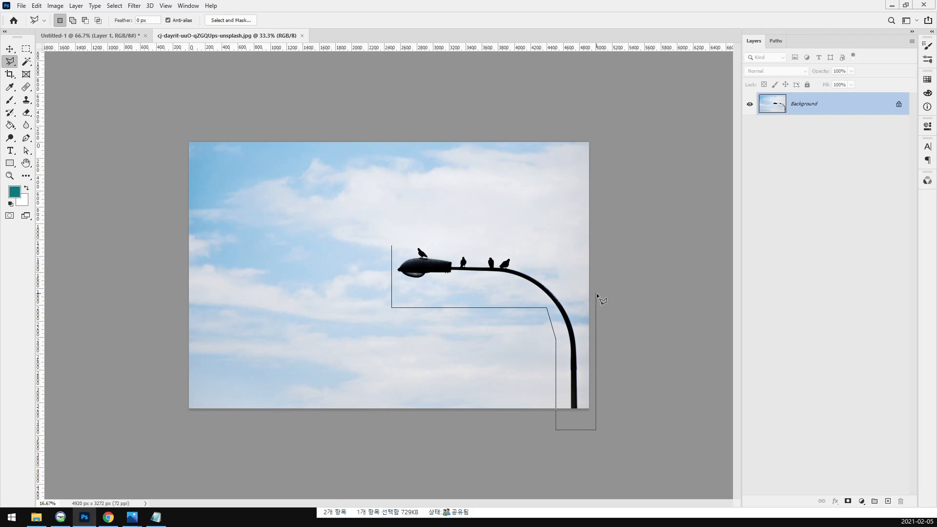
pyautogui.click(555, 271)
pyautogui.click(483, 242)
pyautogui.click(414, 239)
pyautogui.click(392, 245)
# Step: Copy the selected streetlight area to a new layer and hide the Background layer
pyautogui.hotkey('ctrl', 'j')
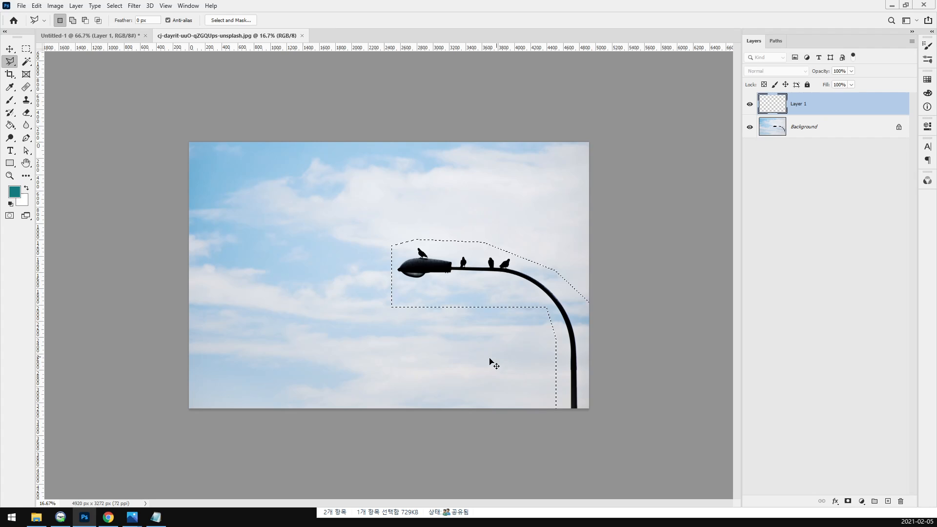
pyautogui.press('v')
pyautogui.click(749, 127)
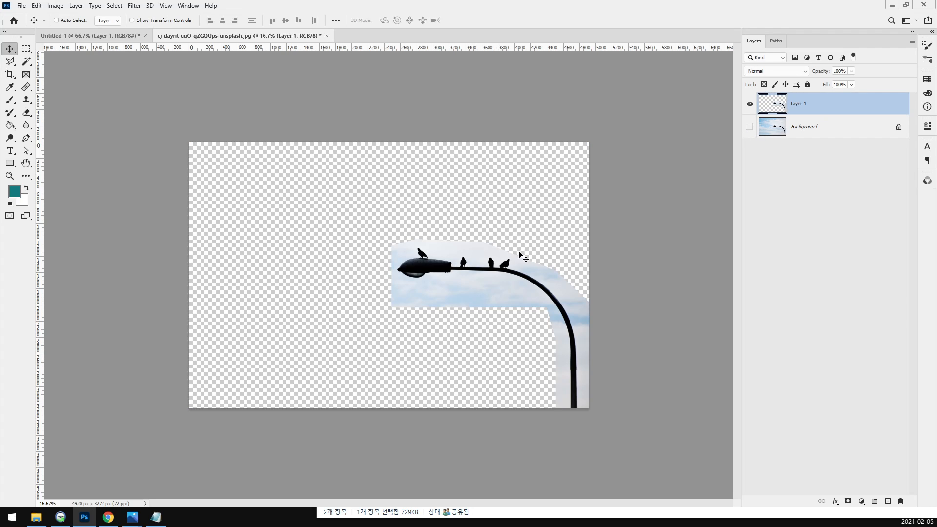
# Step: Bring the streetlight cut-out into the Untitled-1 document as a new layer
pyautogui.moveTo(279, 273); pyautogui.dragTo(276, 273)
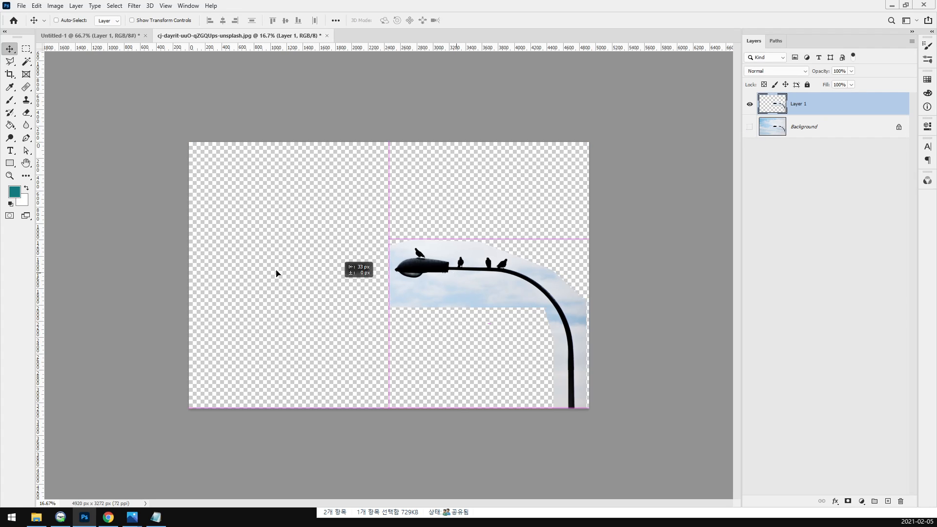
pyautogui.click(90, 39)
pyautogui.hotkey('ctrl', 'v')
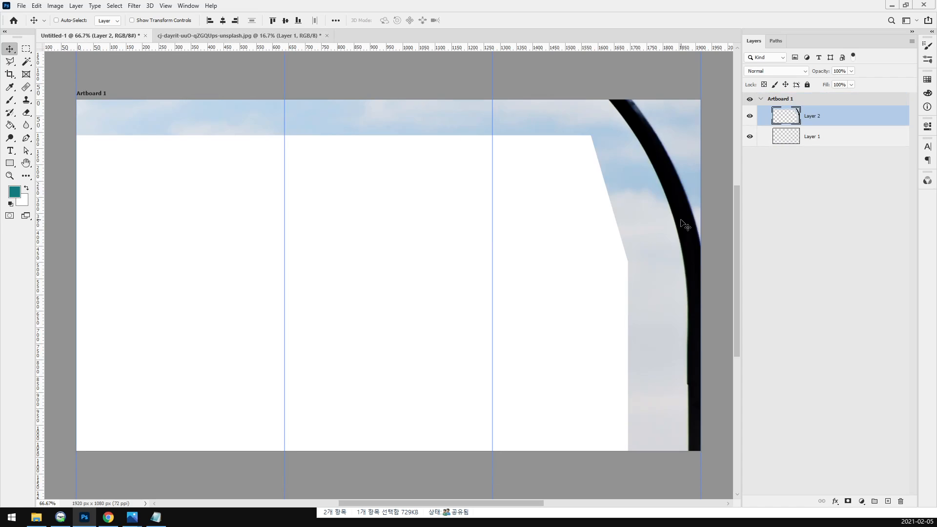
# Step: Scale the streetlight layer down proportionally and place it with its pole along the guide at the artboard's right third
pyautogui.hotkey('ctrl', '-')
pyautogui.hotkey('ctrl', '-')
pyautogui.hotkey('ctrl', 't')
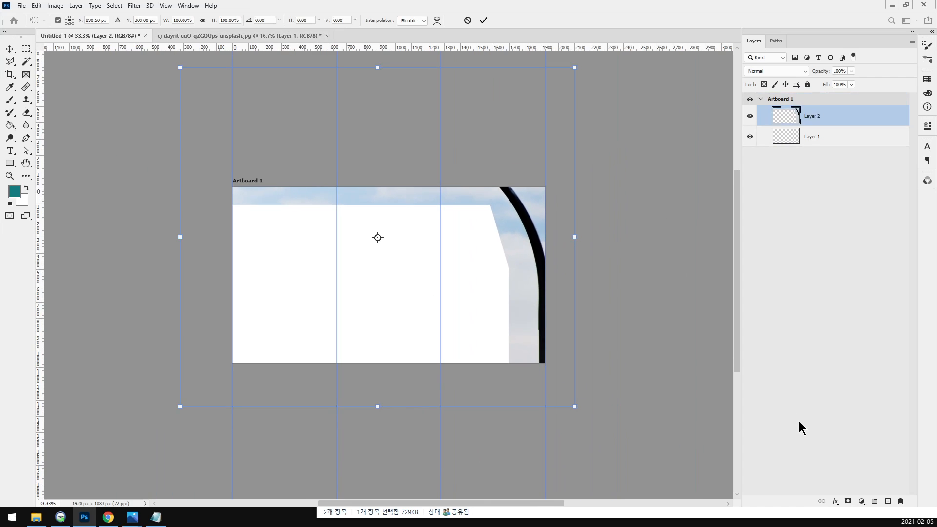
pyautogui.moveTo(585, 406); pyautogui.dragTo(428, 332)
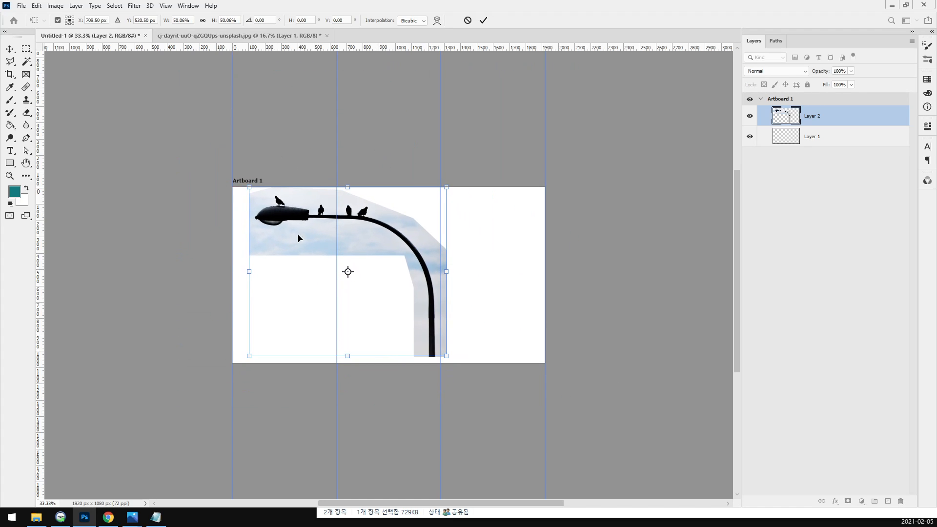
pyautogui.moveTo(250, 187); pyautogui.dragTo(335, 257)
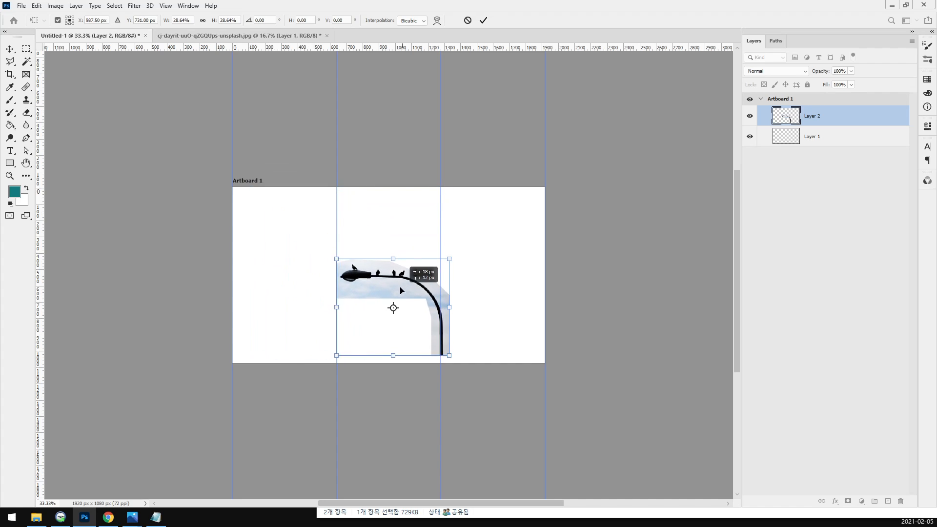
pyautogui.moveTo(402, 272)
pyautogui.mouseDown()
pyautogui.moveTo(400, 282)
pyautogui.moveTo(408, 281)
pyautogui.mouseUp()
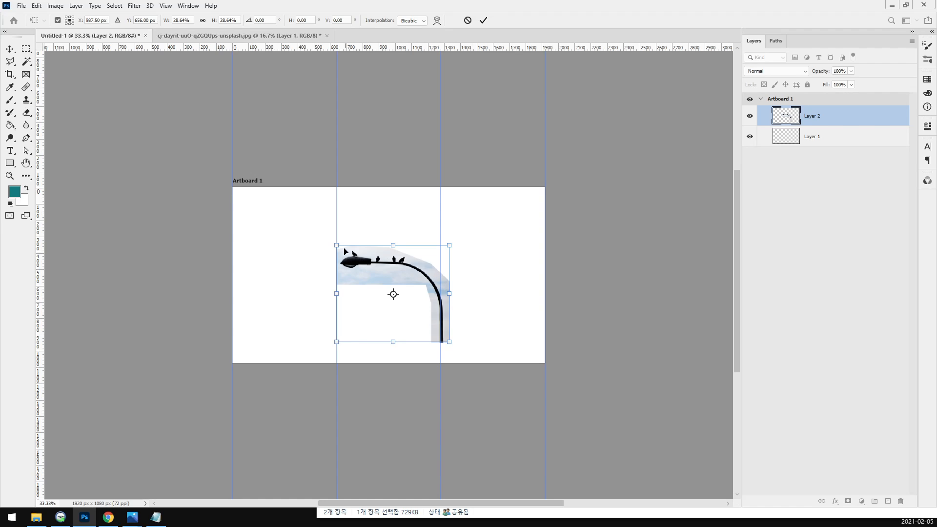
pyautogui.moveTo(337, 245); pyautogui.dragTo(352, 261)
pyautogui.moveTo(424, 295); pyautogui.dragTo(426, 271)
pyautogui.doubleClick(397, 309)
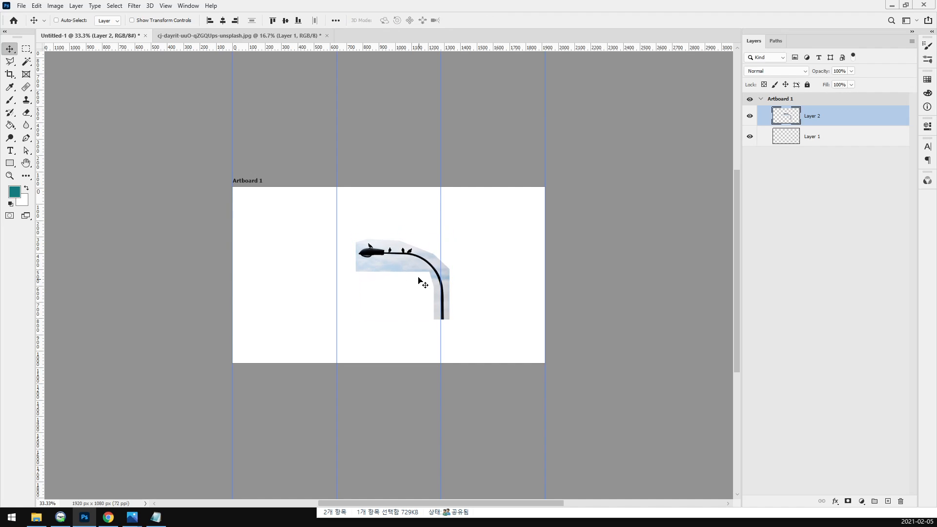
# Step: Add a horizontally flipped copy of the streetlight, placed so its pole overlaps the original pole on the guide
pyautogui.hotkey('ctrl', 'j')
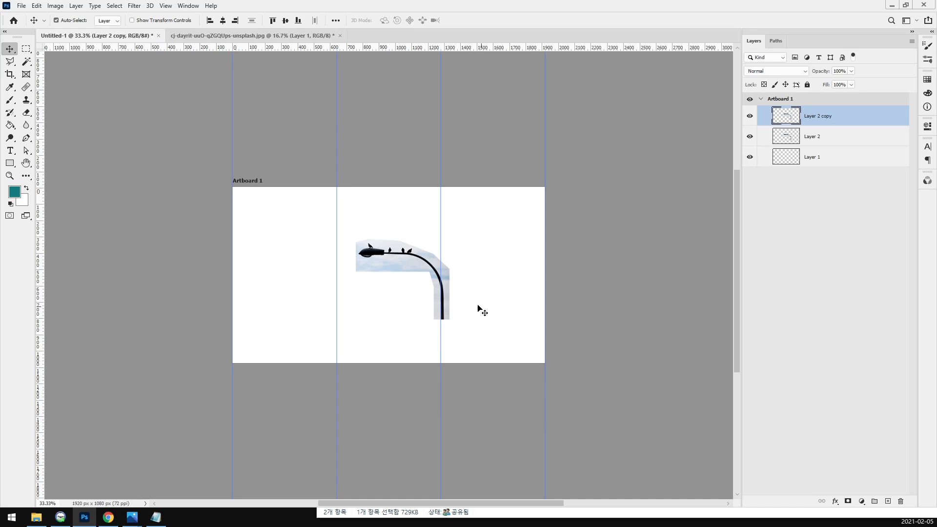
pyautogui.click(37, 5)
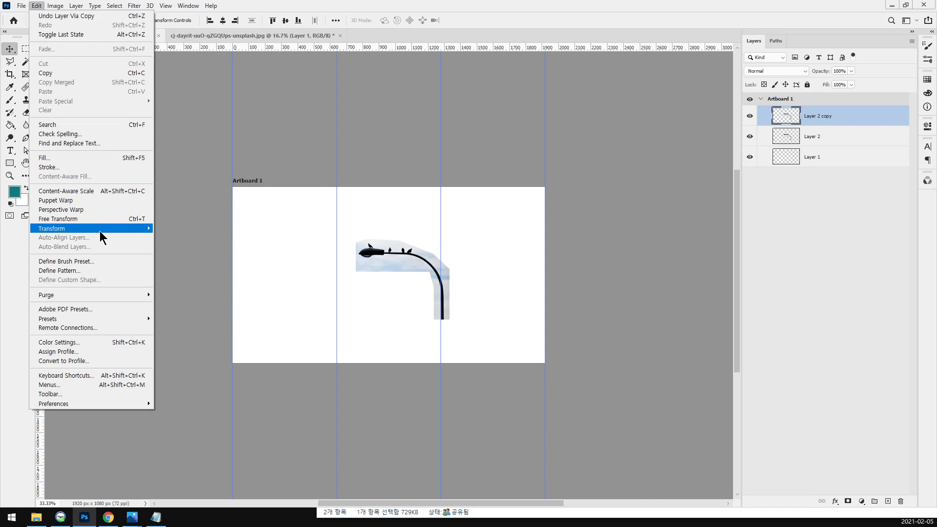
pyautogui.moveTo(101, 231)
pyautogui.click(198, 379)
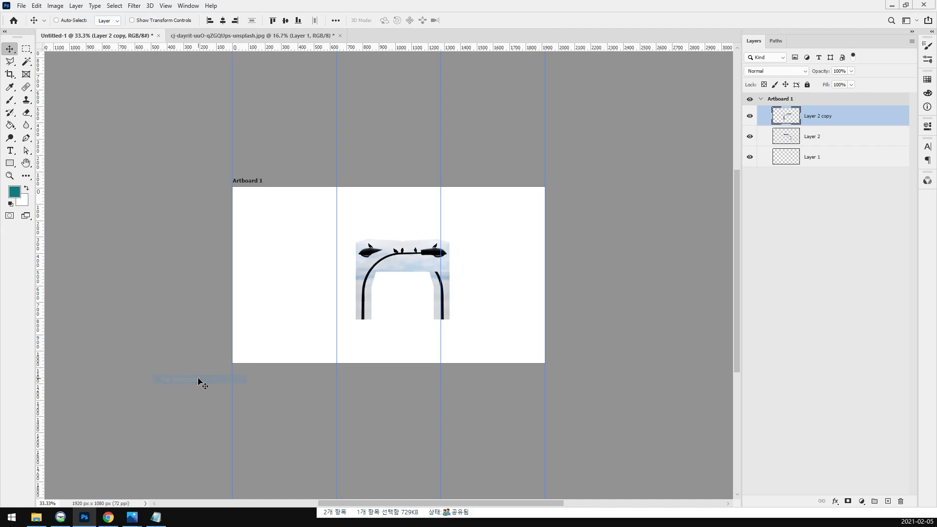
pyautogui.moveTo(406, 270); pyautogui.dragTo(485, 290)
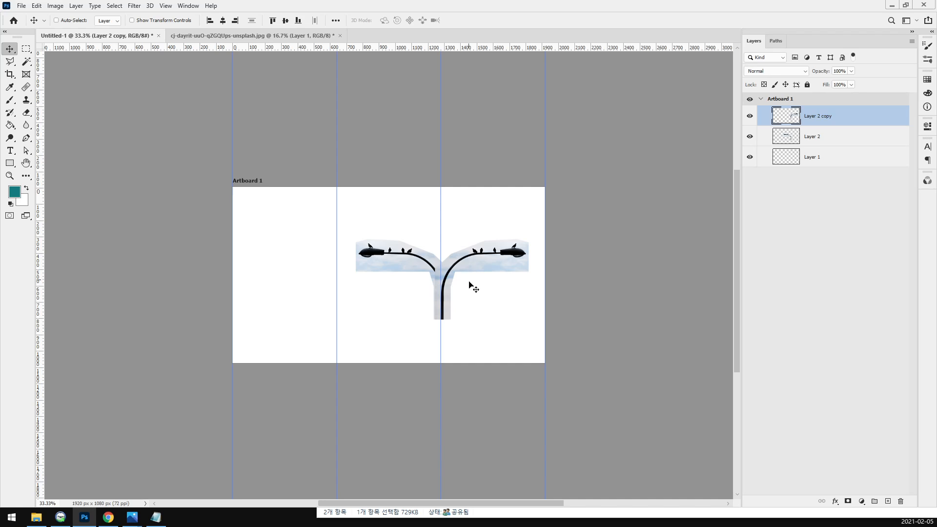
# Step: Raise the flipped streetlight copy above the left arm and narrow it to 81.22% width
pyautogui.keyDown('ctrl'); pyautogui.click(470, 297); pyautogui.keyUp('ctrl')
pyautogui.keyDown('ctrl'); pyautogui.click(470, 297); pyautogui.keyUp('ctrl')
pyautogui.moveTo(456, 249); pyautogui.dragTo(458, 213)
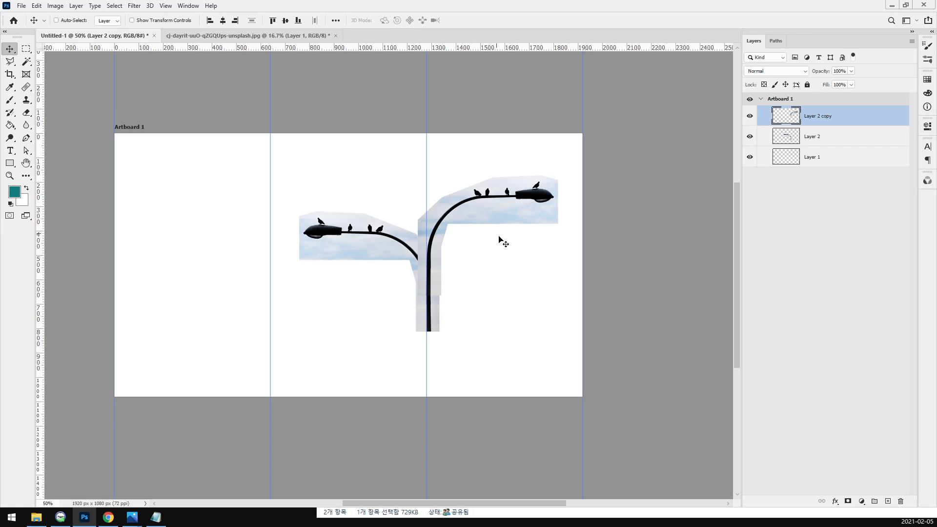
pyautogui.hotkey('ctrl', 't')
pyautogui.moveTo(557, 238); pyautogui.dragTo(531, 236)
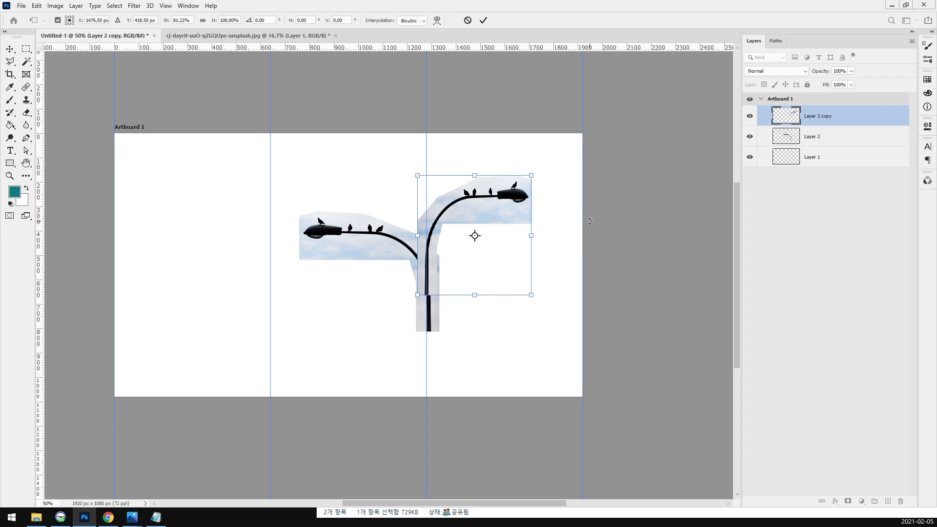
pyautogui.press('Return')
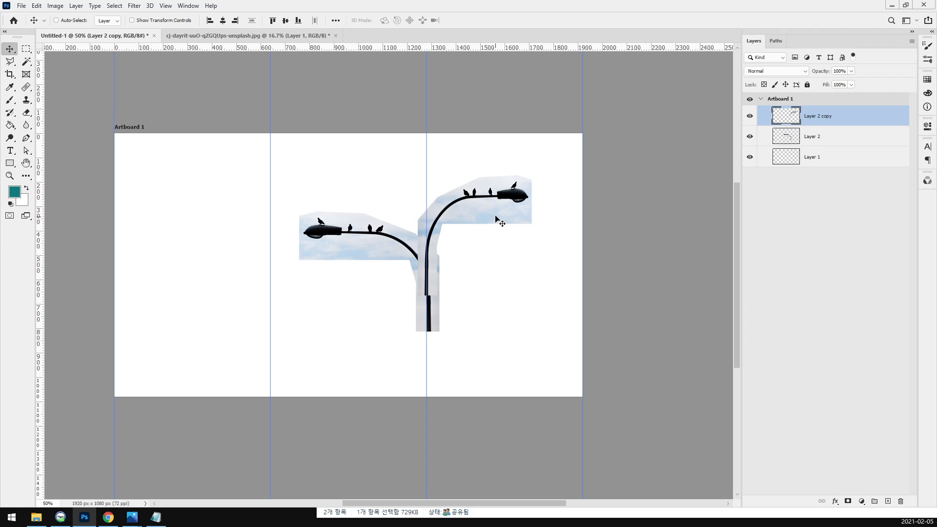
pyautogui.moveTo(497, 218); pyautogui.dragTo(497, 217)
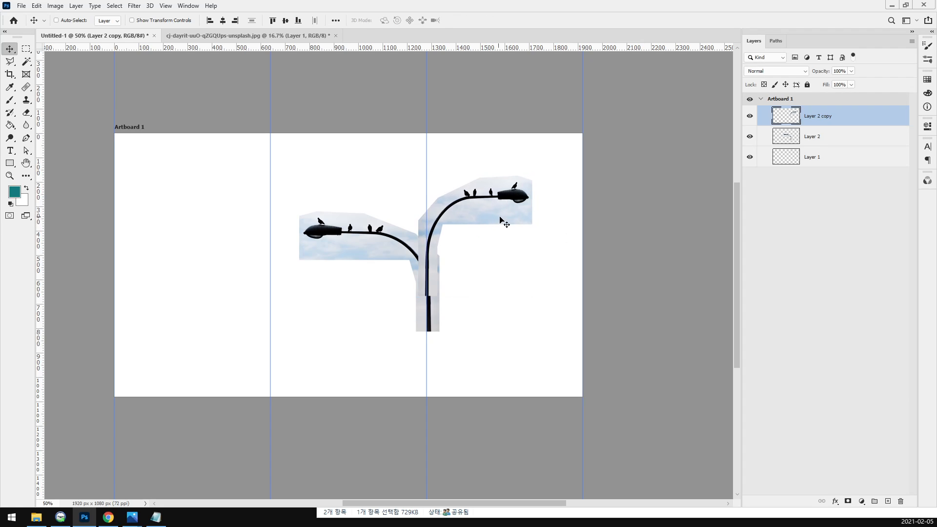
# Step: Select the lower pole on Layer 2 with a rectangular marquee and stretch it to 254.63% height, past the artboard's lower edge
pyautogui.click(842, 139)
pyautogui.click(26, 48)
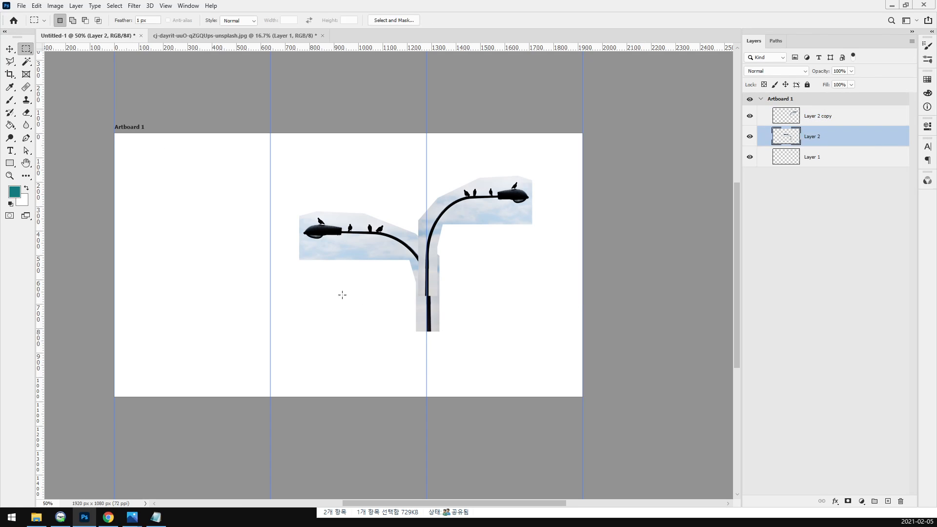
pyautogui.moveTo(457, 353); pyautogui.dragTo(394, 279)
pyautogui.hotkey('ctrl', 't')
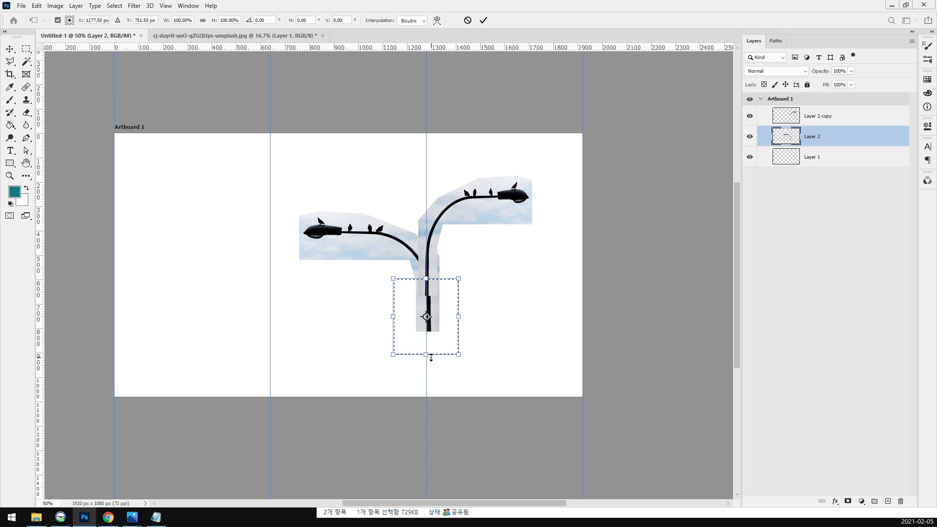
pyautogui.moveTo(426, 354); pyautogui.dragTo(424, 474)
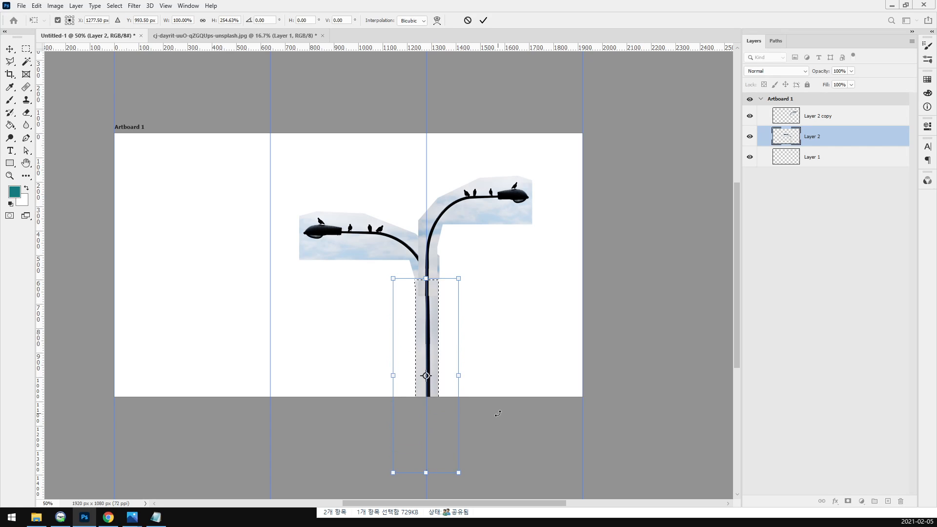
pyautogui.press('Return')
pyautogui.hotkey('ctrl', 'd')
pyautogui.press('v')
pyautogui.moveTo(476, 210); pyautogui.dragTo(472, 300)
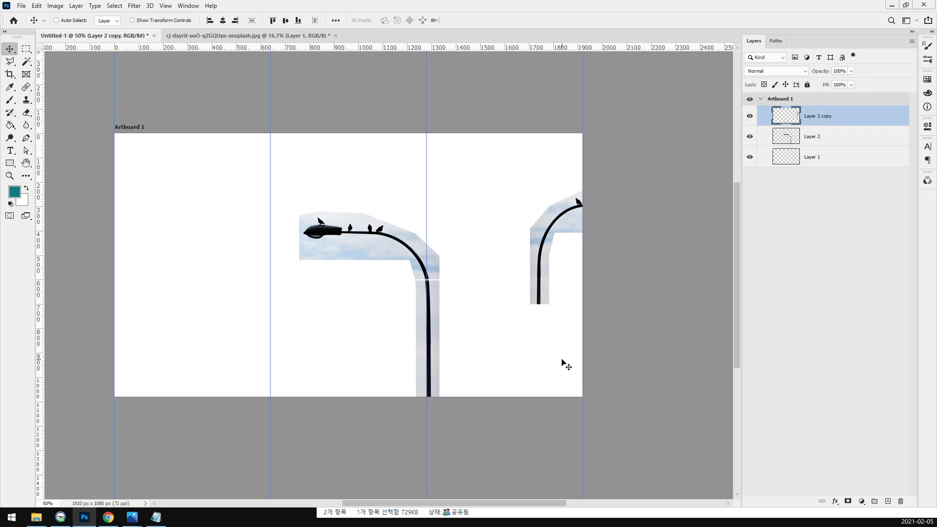
pyautogui.hotkey('ctrl', 'z')
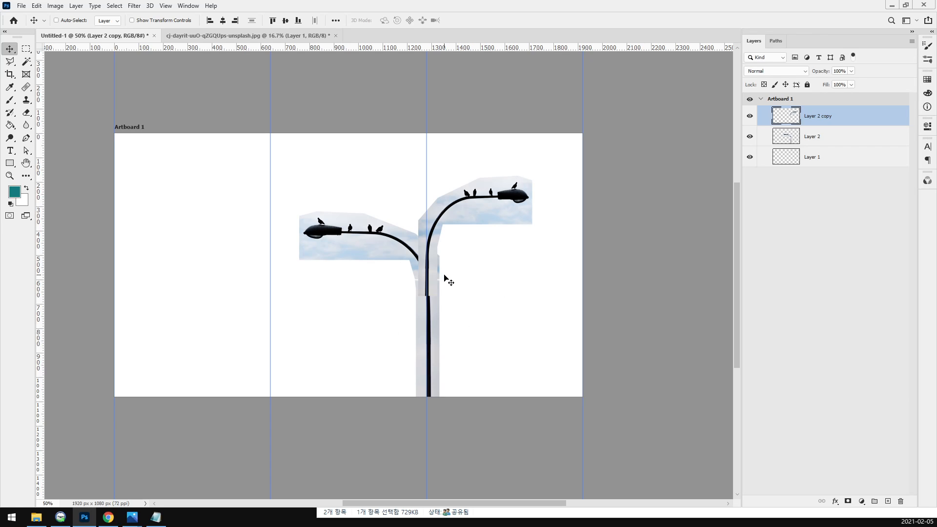
# Step: In the streetlight photo document, move the cut-out toward the canvas centre and select the sky around it with the Magic Wand
pyautogui.click(215, 36)
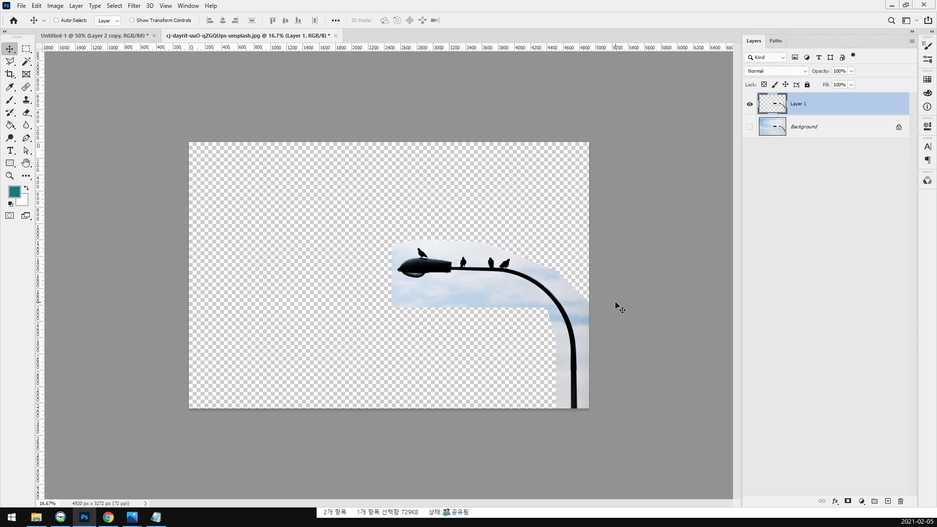
pyautogui.moveTo(545, 298); pyautogui.dragTo(433, 250)
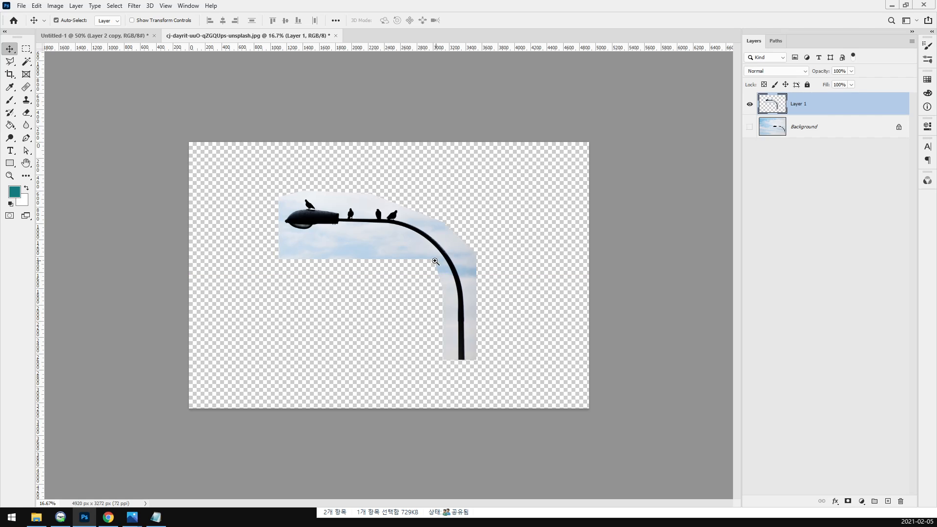
pyautogui.click(435, 262)
pyautogui.click(266, 205)
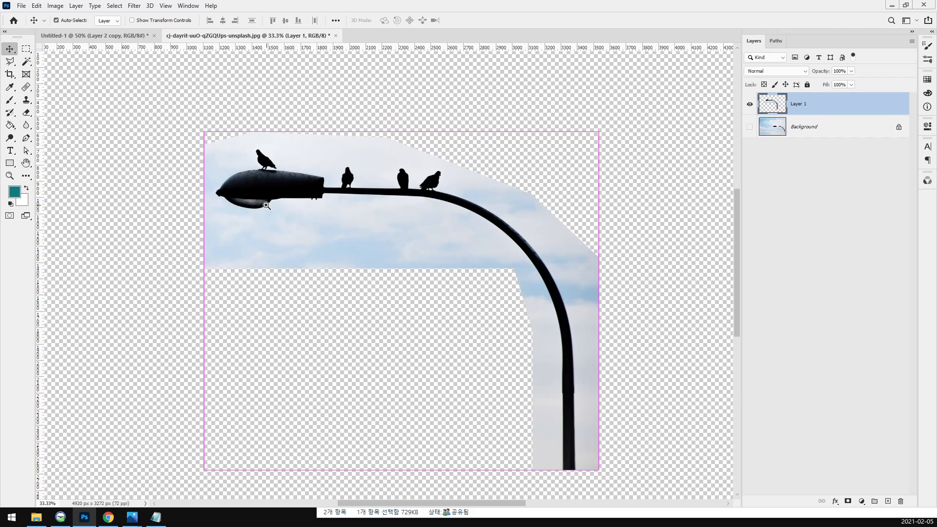
pyautogui.click(266, 205)
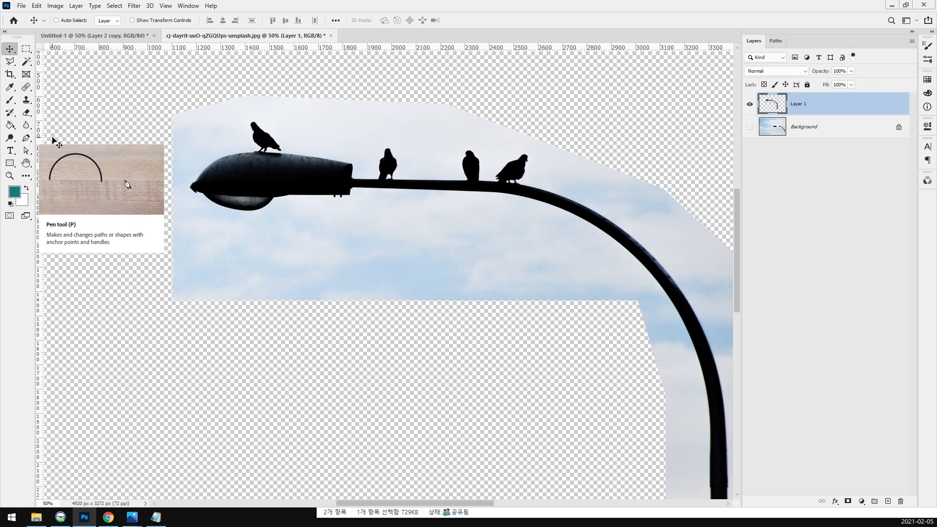
pyautogui.press('p')
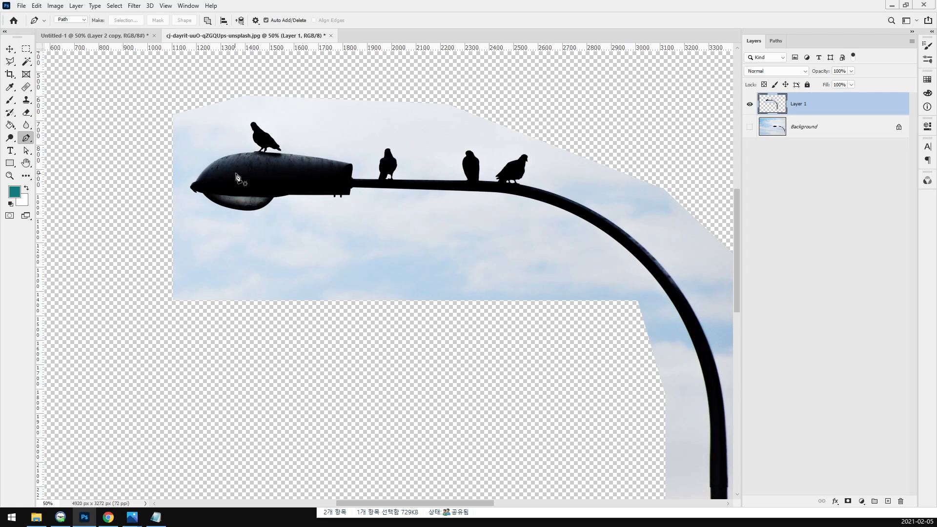
pyautogui.keyDown('ctrl'); pyautogui.click(273, 185); pyautogui.keyUp('ctrl')
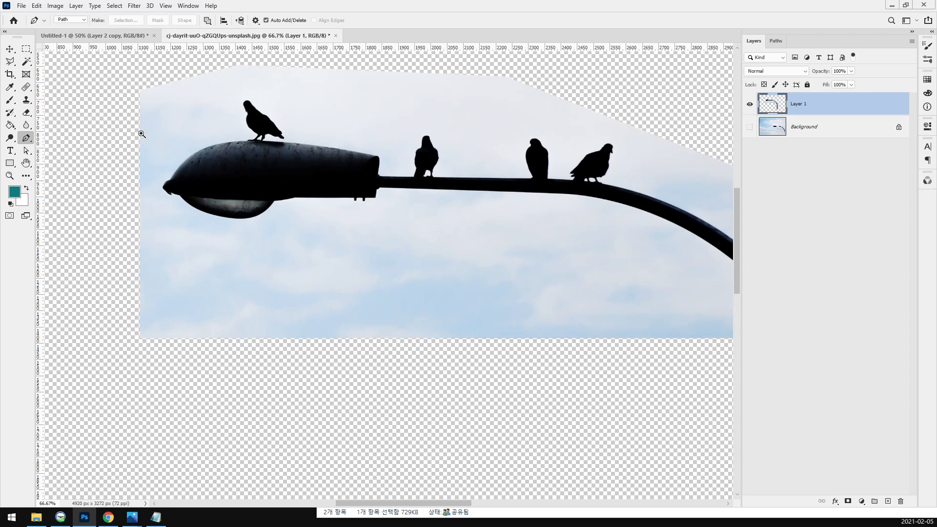
pyautogui.click(26, 61)
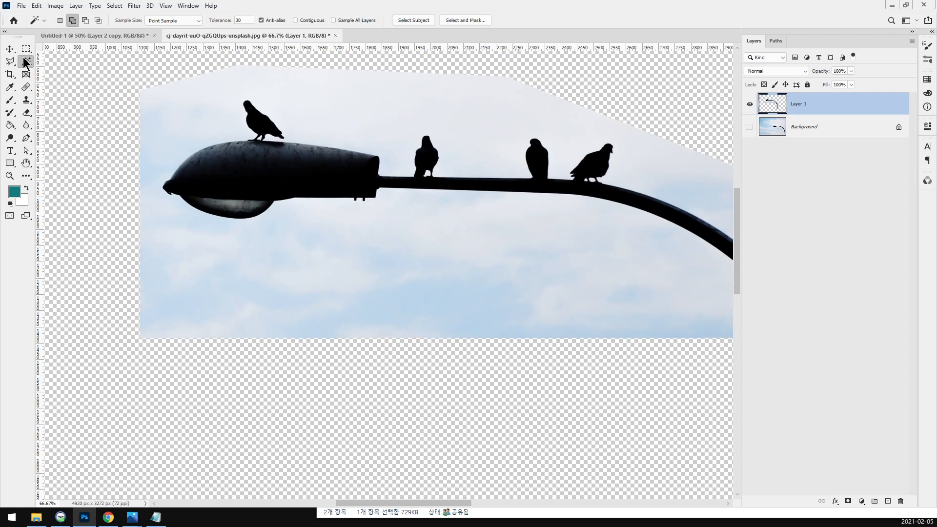
pyautogui.click(313, 221)
pyautogui.click(432, 316)
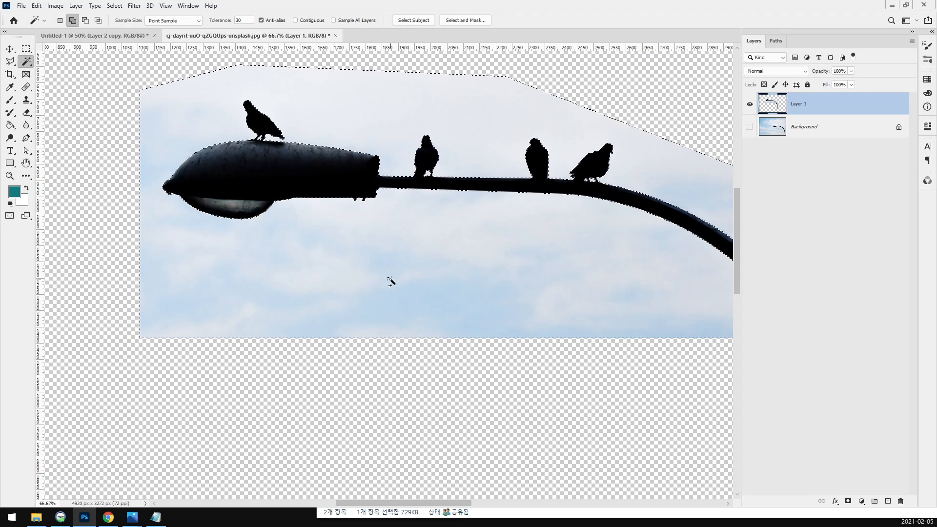
# Step: Add the bird perched on the lamp head to the sky selection with the Polygonal Lasso, following the lamp's upper edge
pyautogui.moveTo(559, 336); pyautogui.dragTo(232, 198)
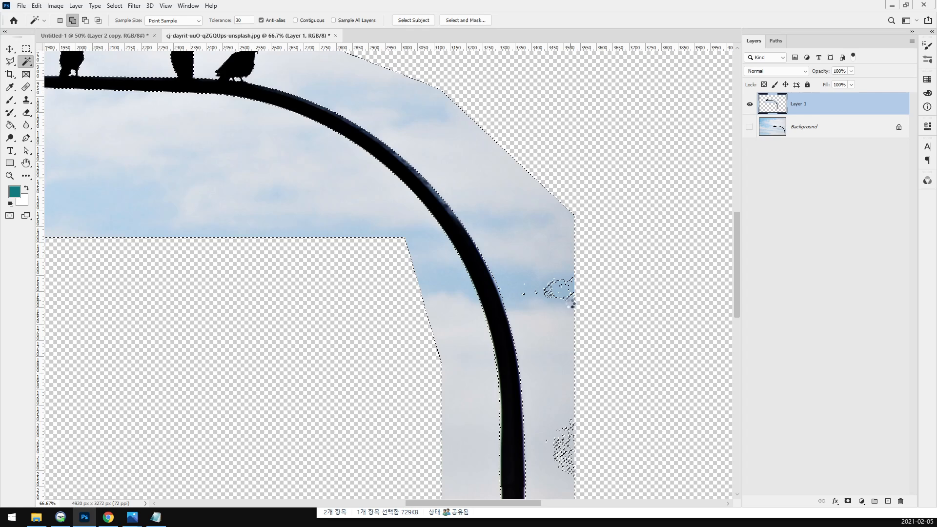
pyautogui.moveTo(426, 215); pyautogui.dragTo(665, 301)
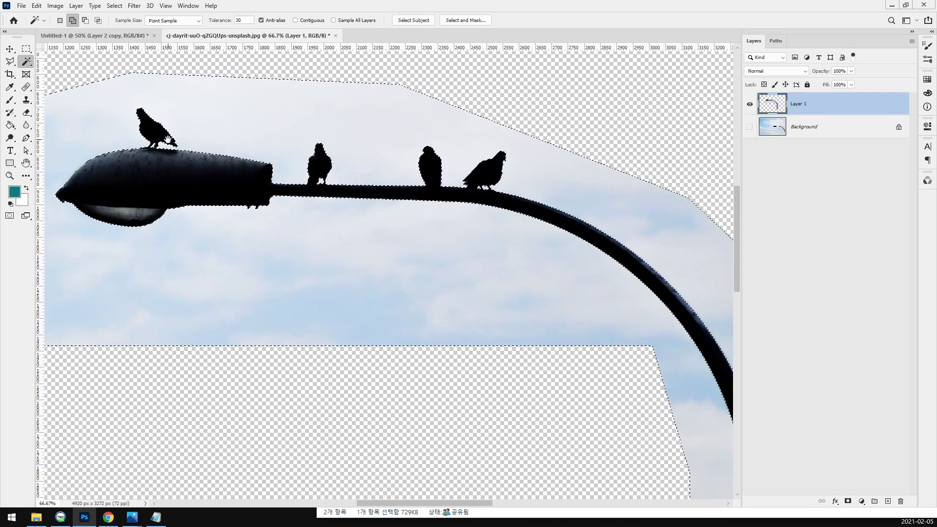
pyautogui.scroll(1, 167, 140)
pyautogui.moveTo(49, 97); pyautogui.dragTo(117, 116)
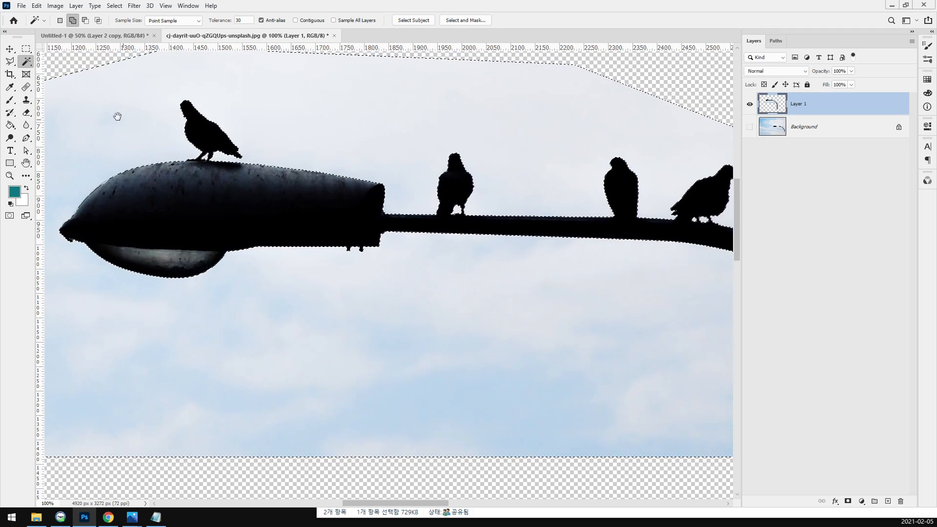
pyautogui.click(10, 61)
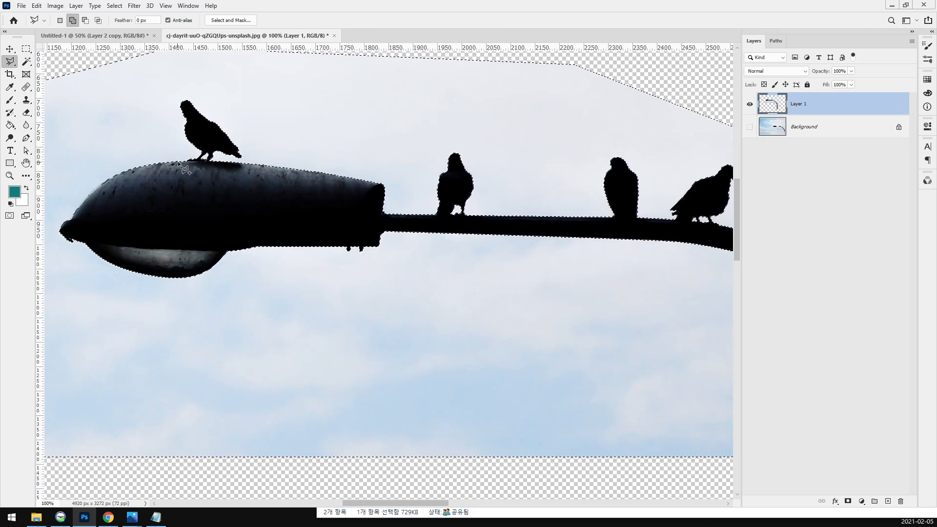
pyautogui.click(178, 161)
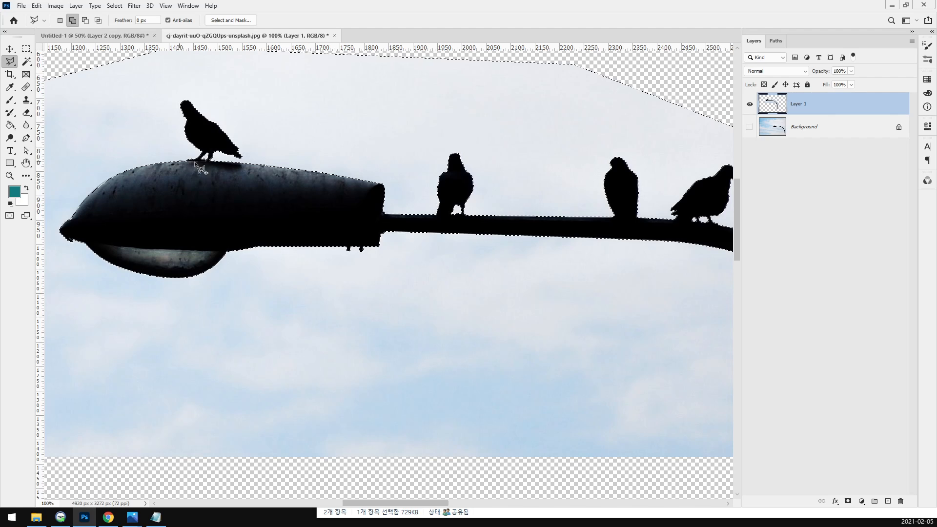
pyautogui.click(300, 157)
pyautogui.click(266, 84)
pyautogui.press('Escape')
# Step: Add the three birds on the streetlight arm to the selection with a polygonal outline along the arm's upper edge
pyautogui.moveTo(426, 224); pyautogui.dragTo(284, 180)
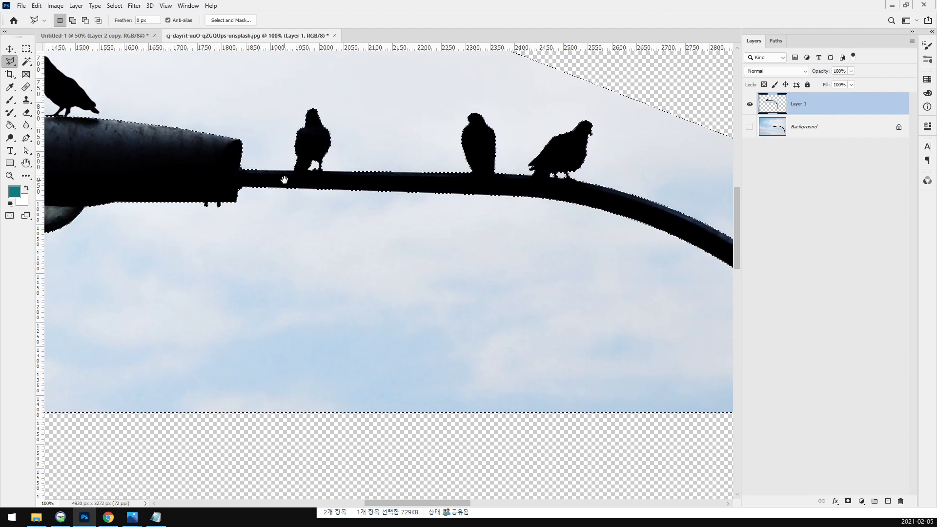
pyautogui.keyDown('shift'); pyautogui.click(293, 171); pyautogui.keyUp('shift')
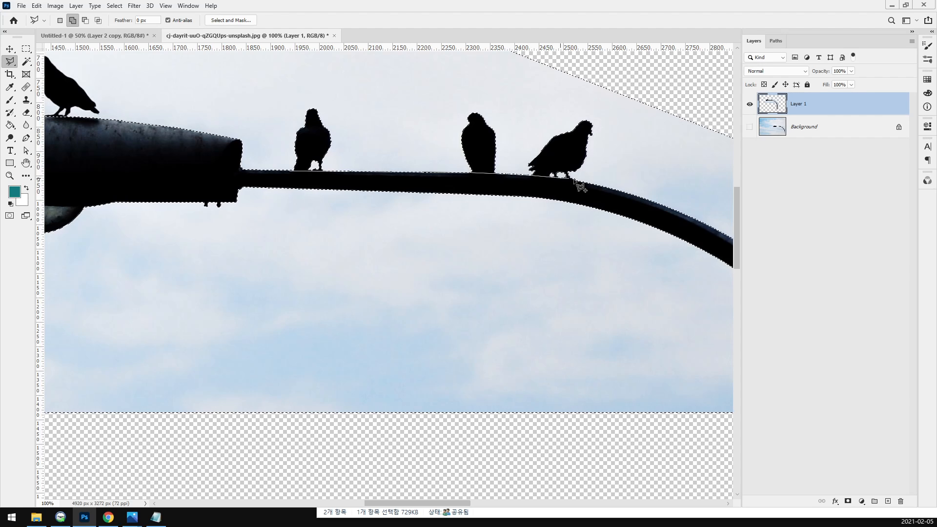
pyautogui.click(628, 138)
pyautogui.click(518, 59)
pyautogui.click(391, 62)
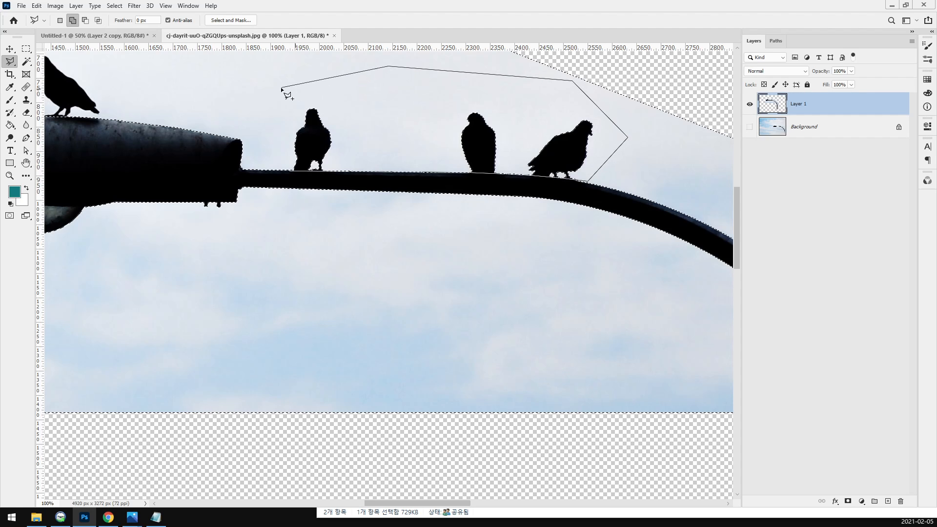
pyautogui.click(293, 171)
# Step: Open the selection in Select and Mask, compare the available view modes and set the view to On Layers
pyautogui.moveTo(276, 272); pyautogui.dragTo(632, 276)
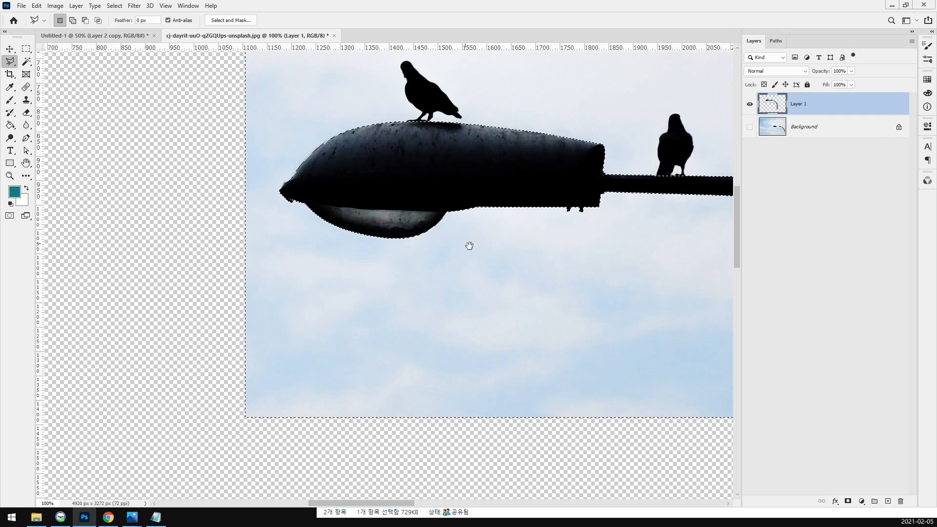
pyautogui.moveTo(469, 245); pyautogui.dragTo(280, 229)
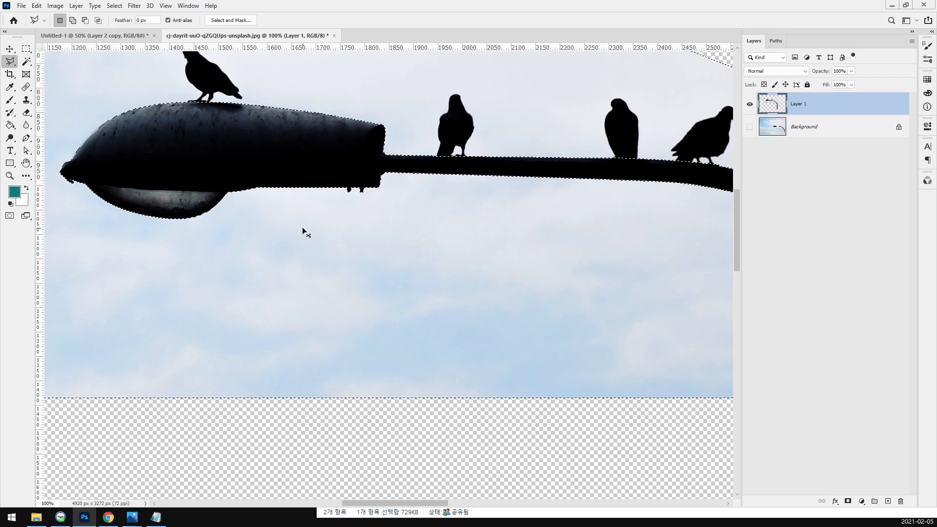
pyautogui.hotkey('ctrl', '-')
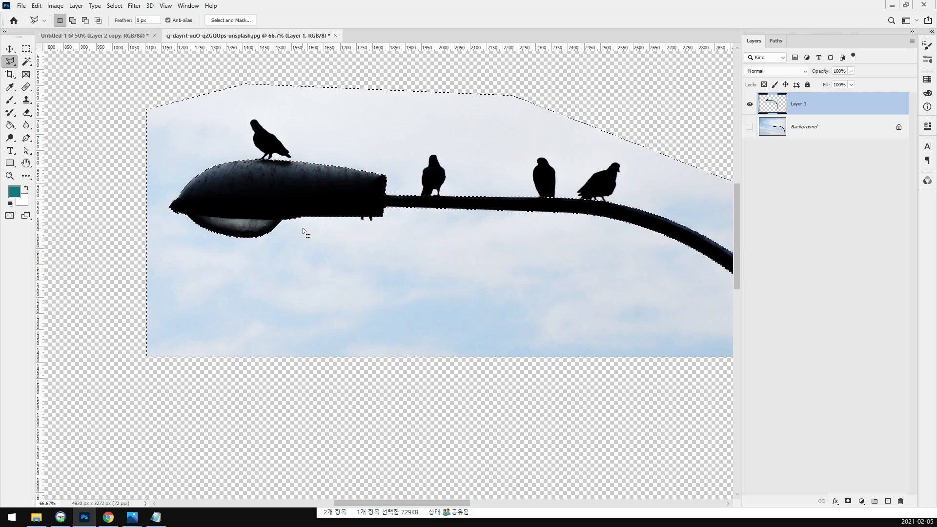
pyautogui.click(232, 21)
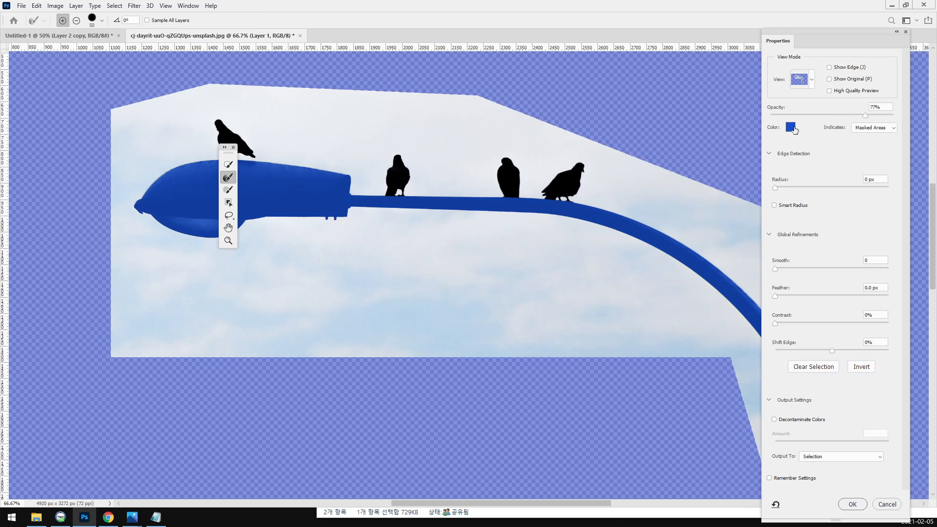
pyautogui.click(810, 84)
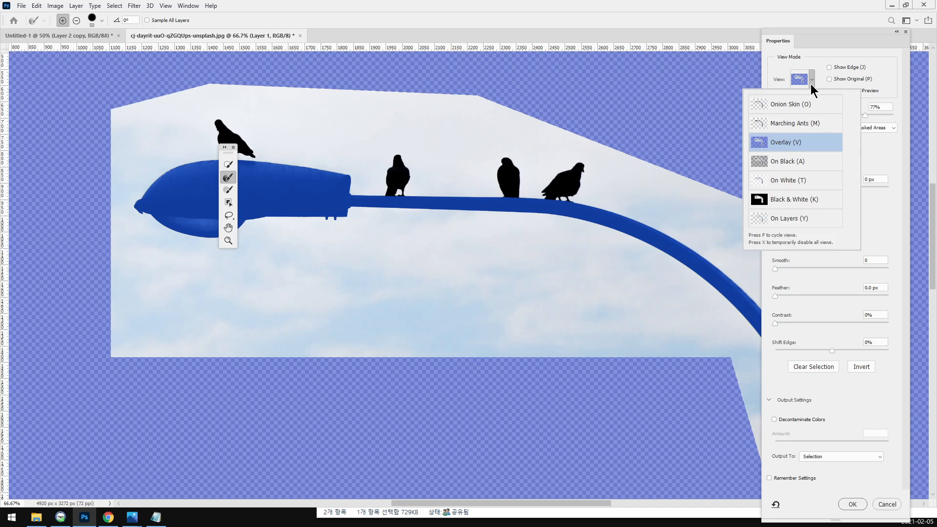
pyautogui.click(797, 207)
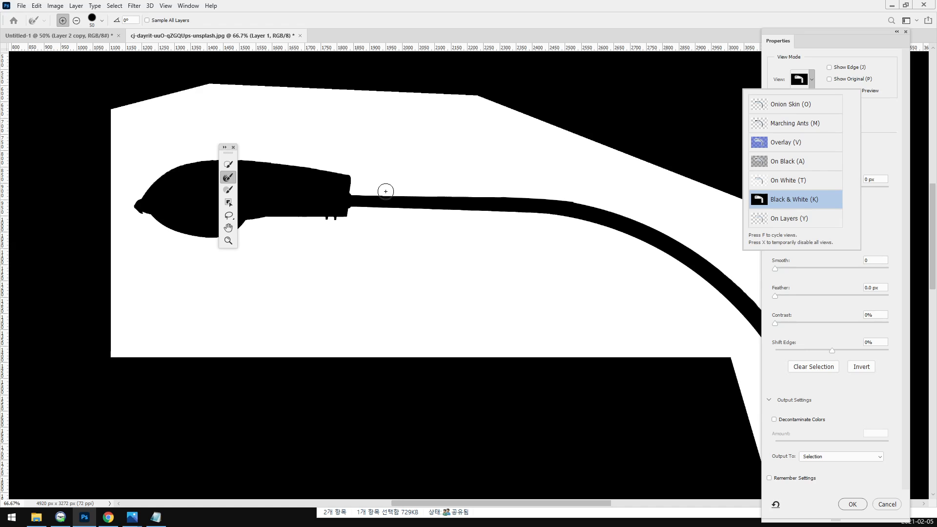
pyautogui.click(781, 126)
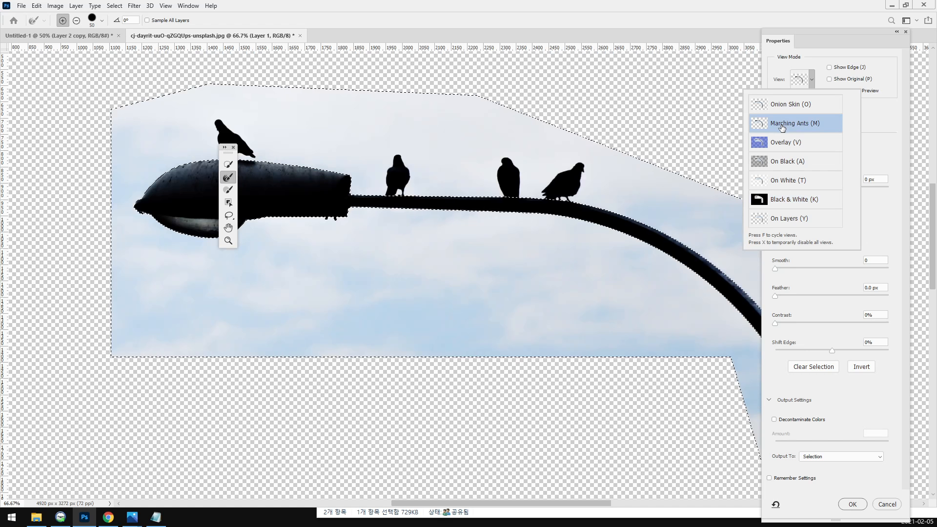
pyautogui.click(789, 105)
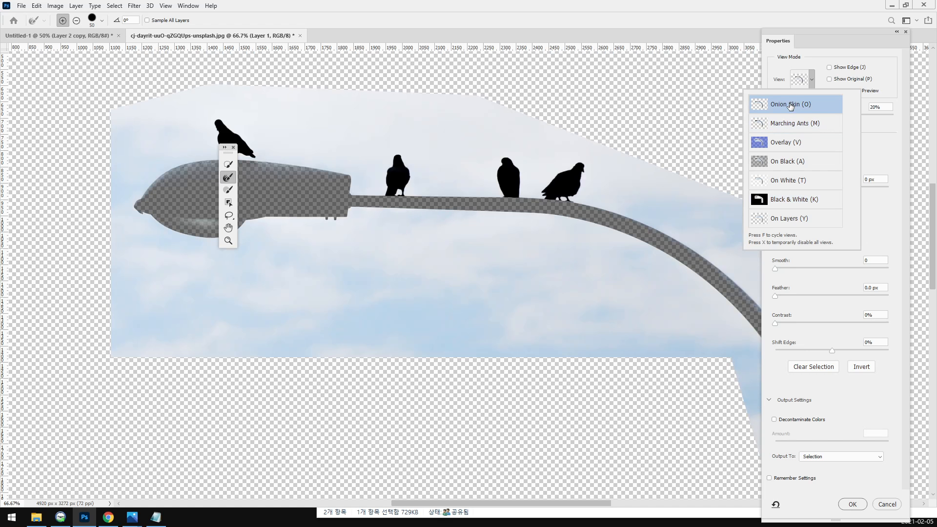
pyautogui.click(804, 164)
pyautogui.click(804, 179)
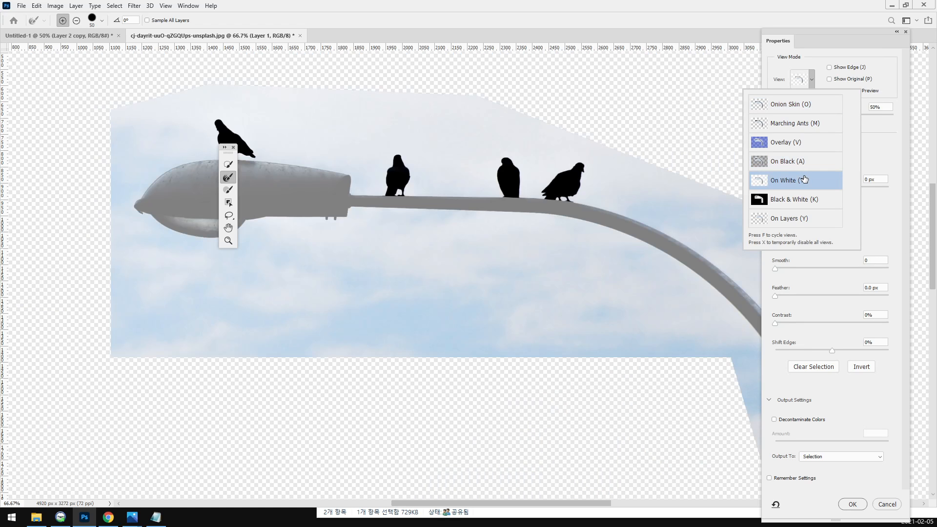
pyautogui.click(798, 207)
pyautogui.click(799, 220)
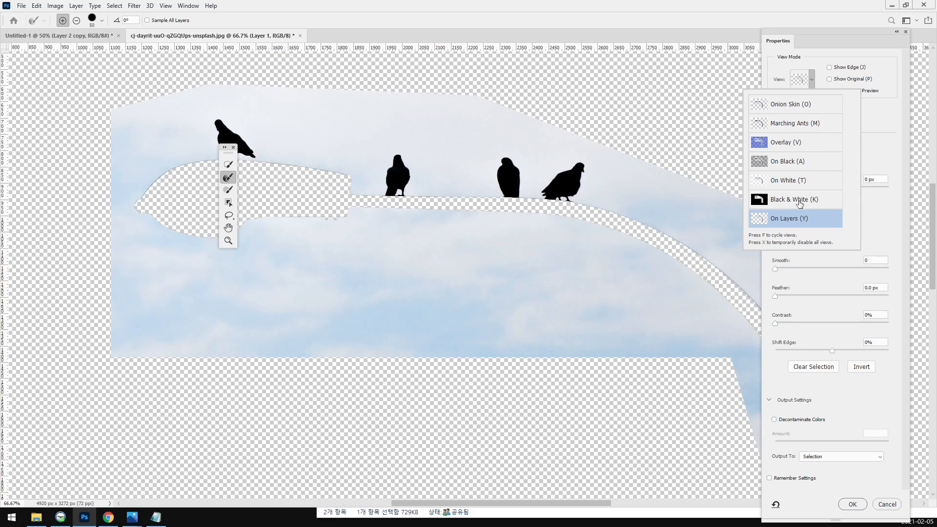
pyautogui.click(886, 211)
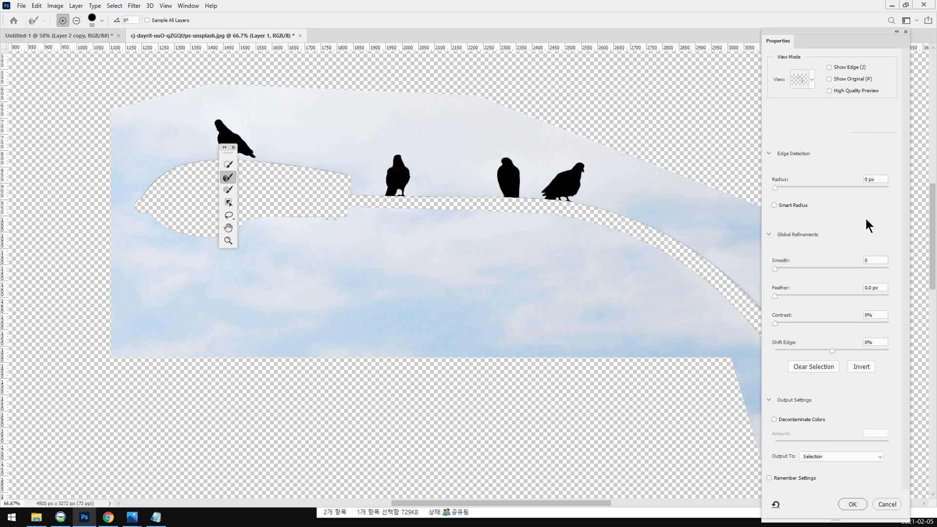
# Step: Refine the selection edge with a 0.1 px feather and a slightly reduced Shift Edge, and output it as a selection
pyautogui.click(882, 288)
pyautogui.write('0.1')
pyautogui.press('Return')
pyautogui.click(878, 314)
pyautogui.click(875, 342)
pyautogui.press('Down')
pyautogui.press('Down')
pyautogui.click(852, 504)
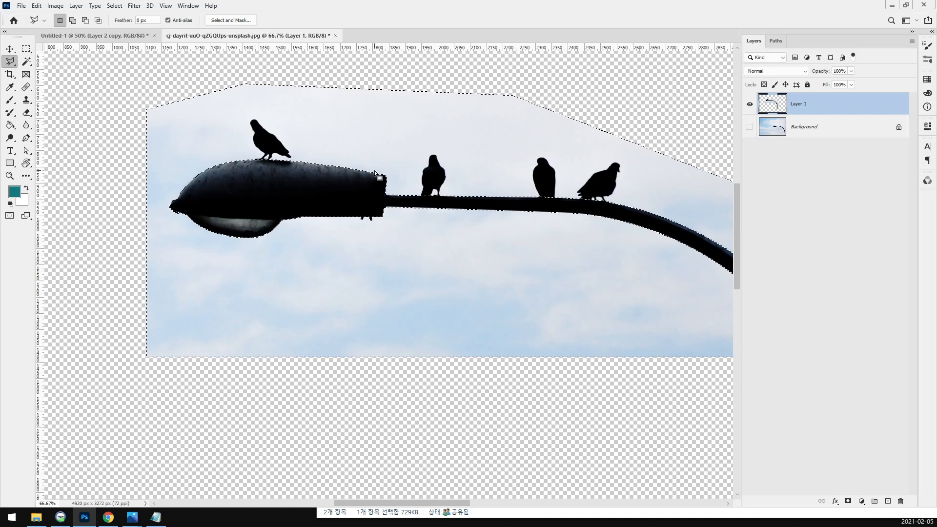
# Step: Invert the selection to the streetlight and add a layer mask to Layer 1 that hides the sky and birds
pyautogui.scroll(5, 374, 172)
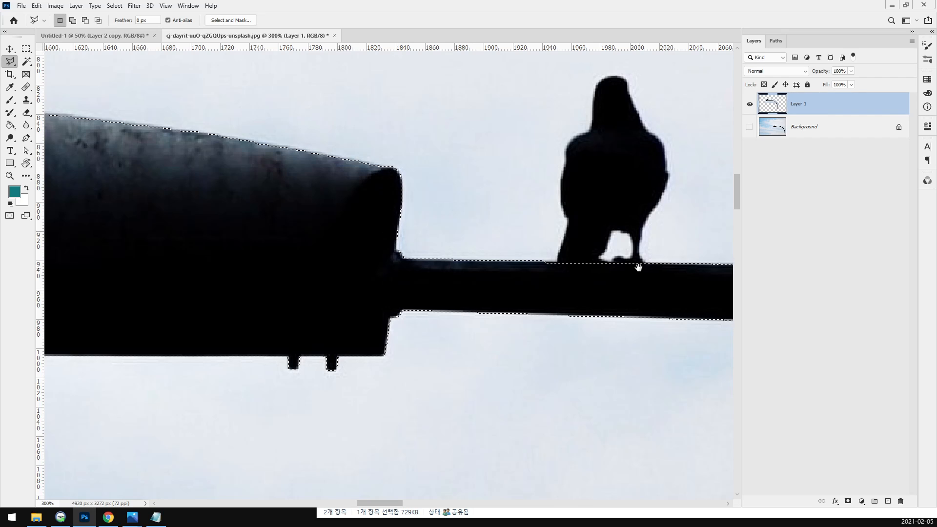
pyautogui.scroll(-5, 638, 267)
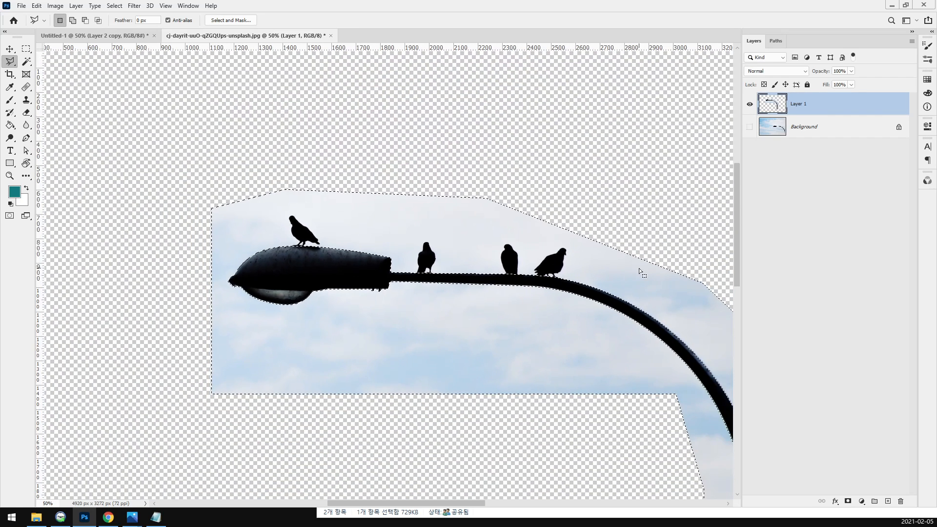
pyautogui.hotkey('ctrl', '-')
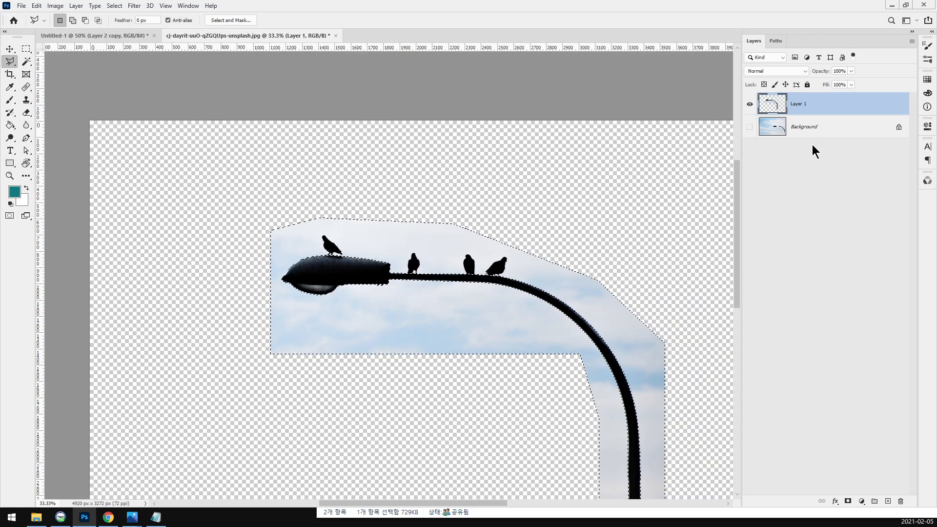
pyautogui.hotkey('ctrl', '-')
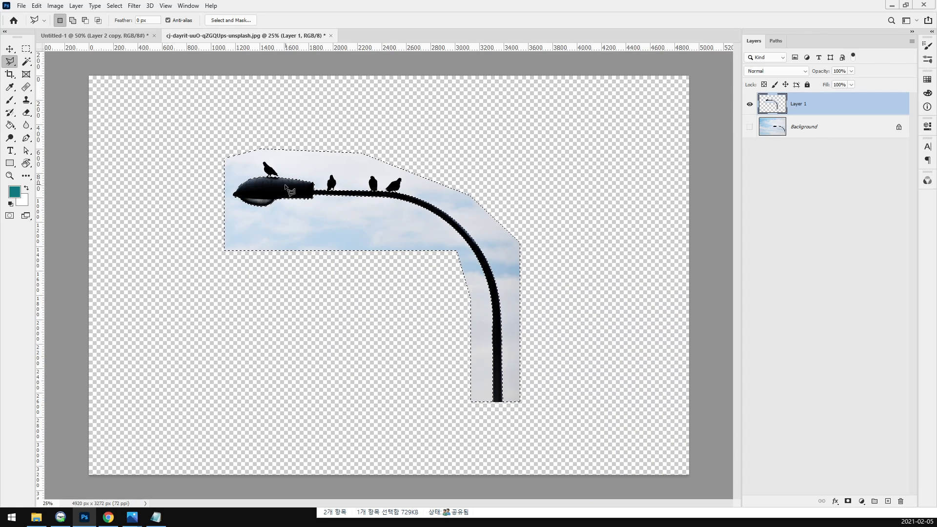
pyautogui.hotkey('ctrl', 'shift', 'i')
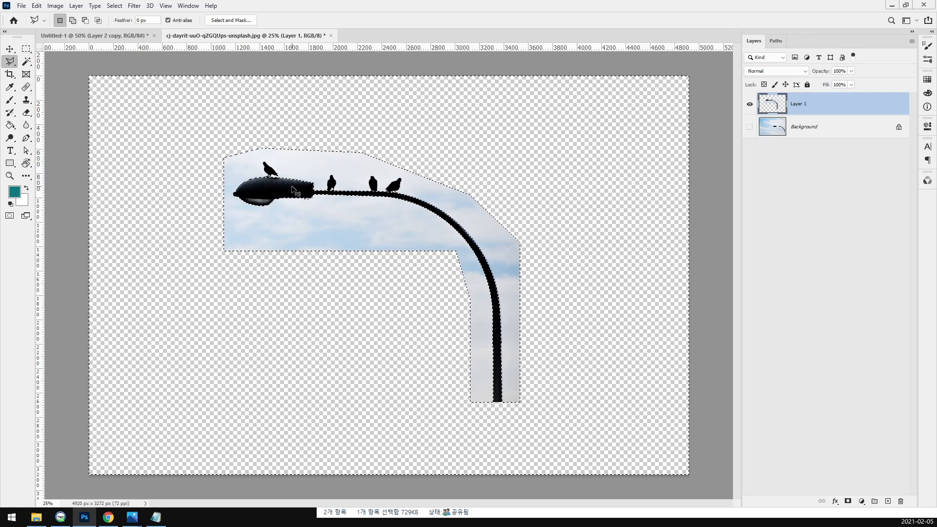
pyautogui.click(848, 502)
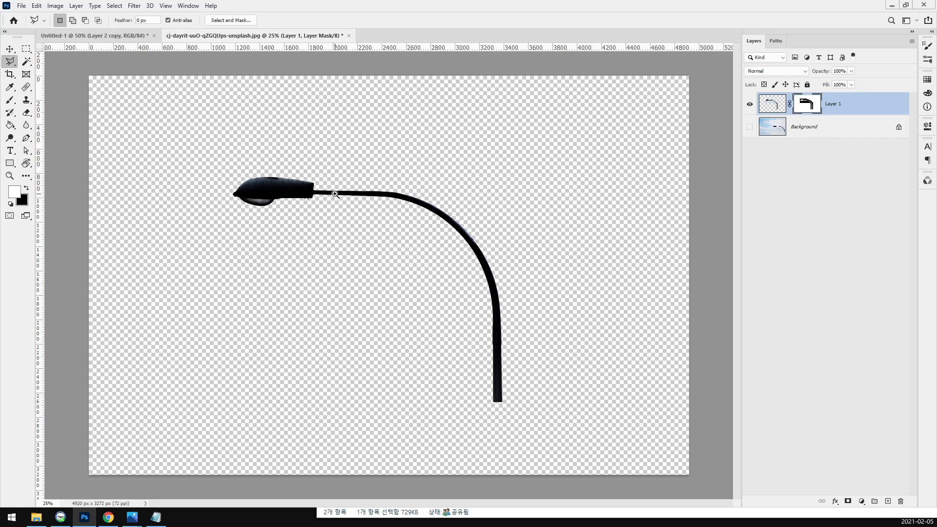
# Step: Duplicate the masked Layer 1 and hide the original layer
pyautogui.click(288, 174)
pyautogui.click(286, 179)
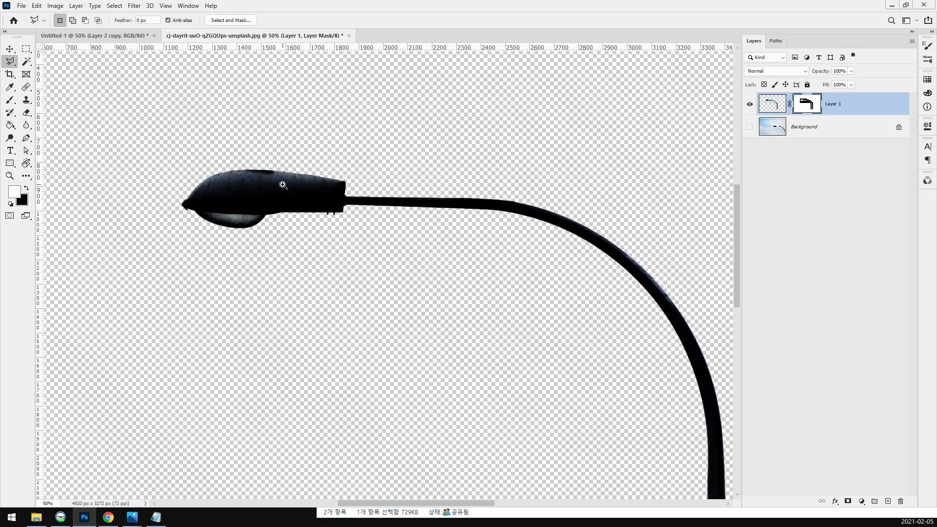
pyautogui.click(283, 185)
pyautogui.click(283, 185)
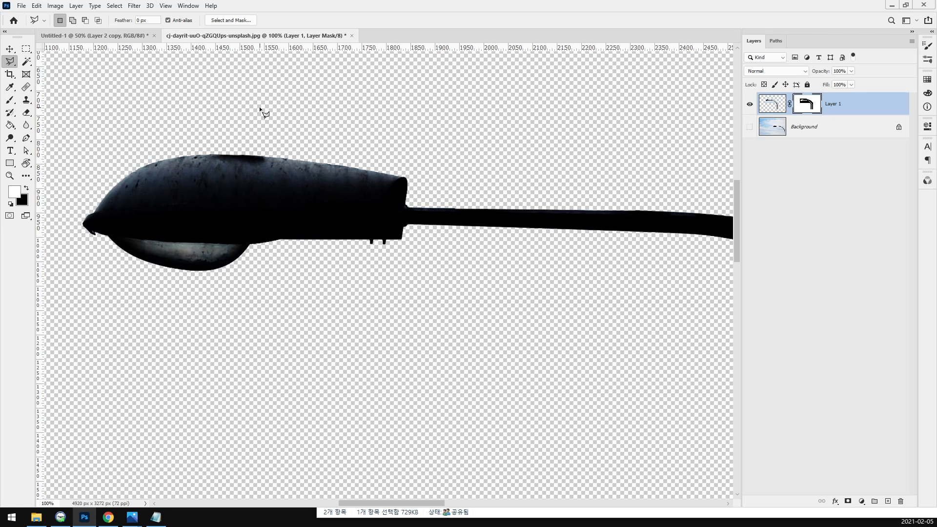
pyautogui.hotkey('ctrl', 'j')
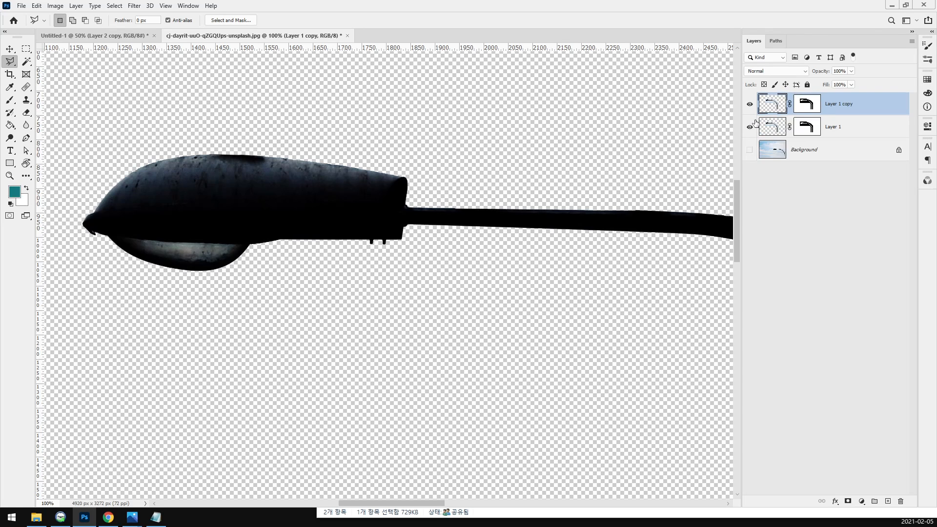
pyautogui.click(749, 127)
# Step: Try to retouch the dark patch on the lamp head's upper edge using an enlarged Healing Brush with samples from the nearby surface
pyautogui.click(243, 175)
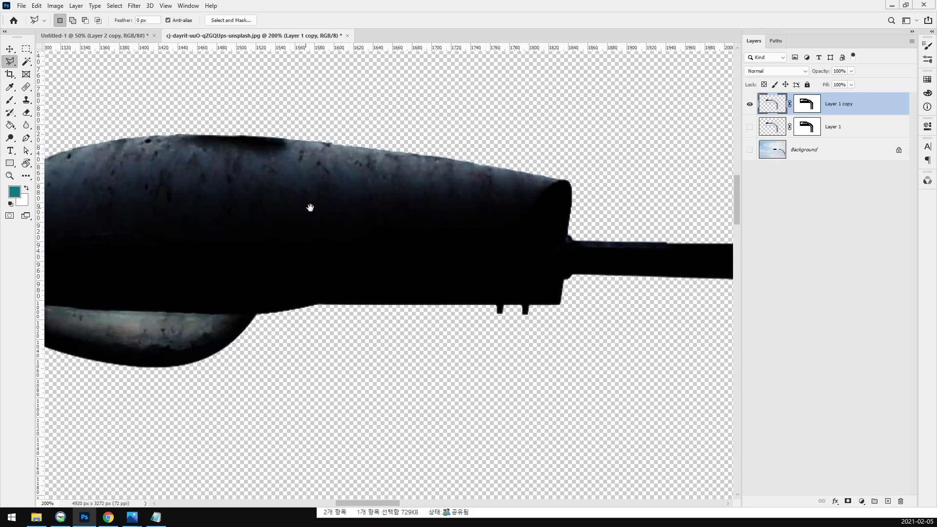
pyautogui.moveTo(309, 207); pyautogui.dragTo(377, 236)
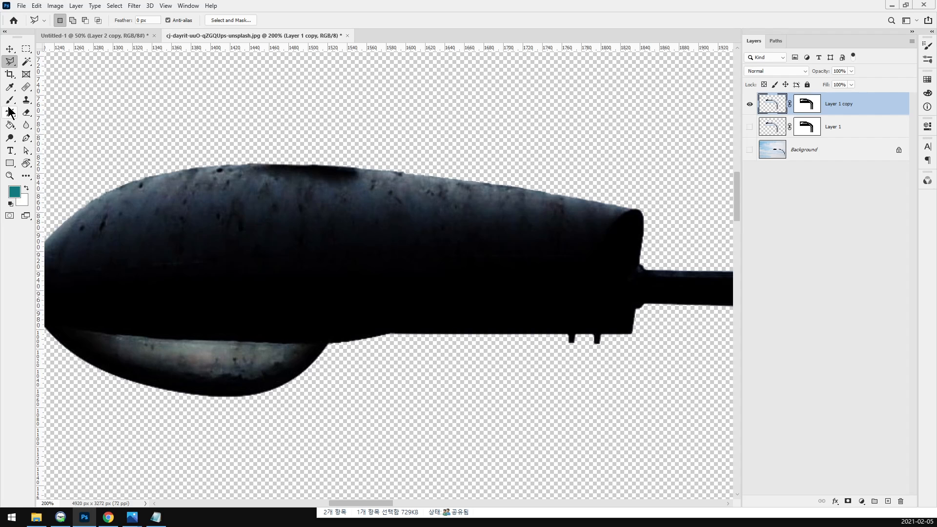
pyautogui.click(23, 100)
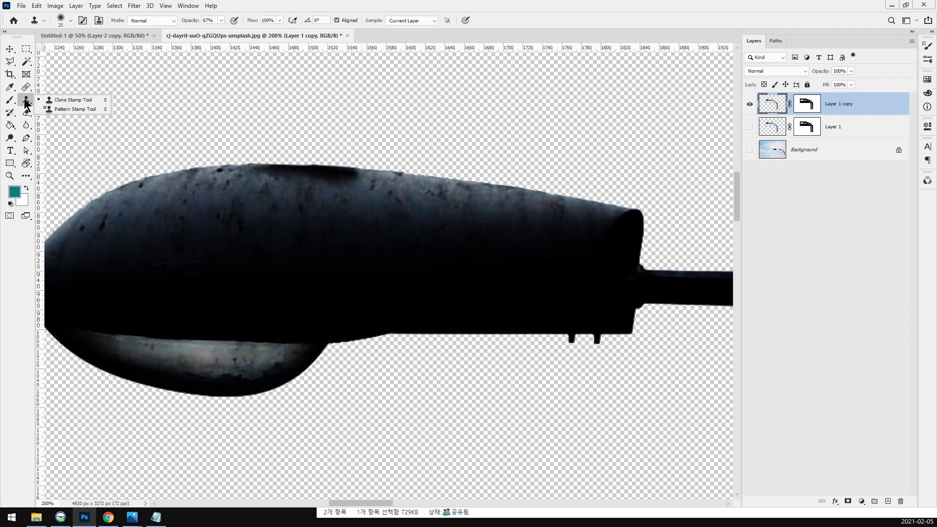
pyautogui.click(25, 87)
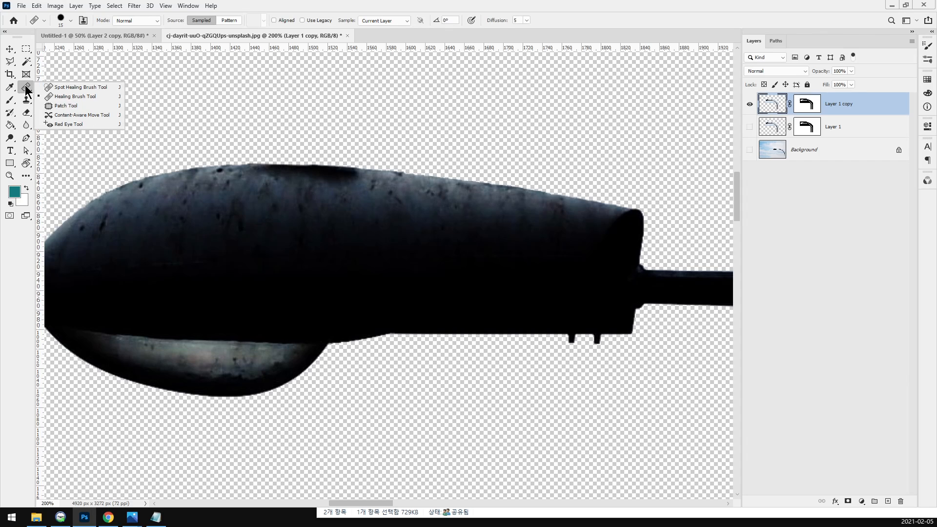
pyautogui.click(51, 98)
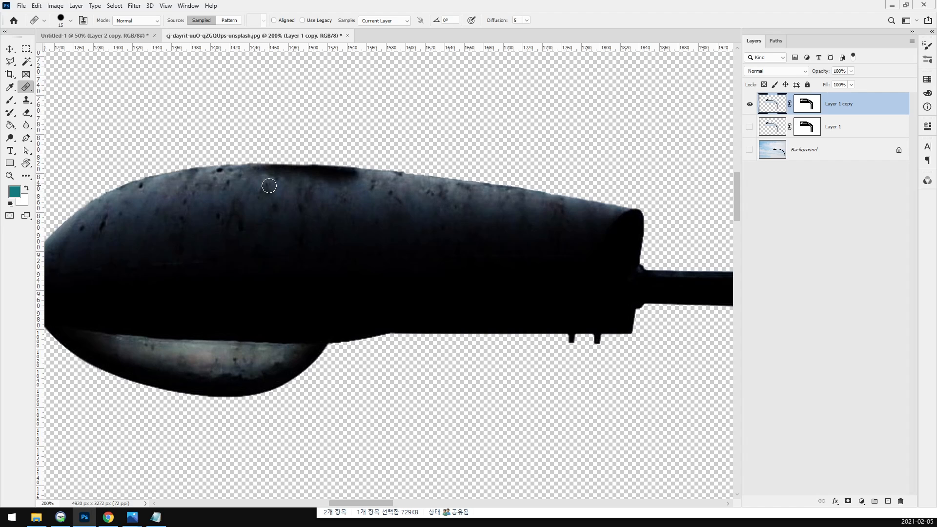
pyautogui.press(']')
pyautogui.press(']')
pyautogui.press(']')
pyautogui.press(']')
pyautogui.click(260, 177)
pyautogui.keyDown('alt'); pyautogui.click(222, 186); pyautogui.keyUp('alt')
pyautogui.moveTo(229, 184)
pyautogui.mouseDown()
pyautogui.moveTo(267, 171)
pyautogui.moveTo(357, 175)
pyautogui.moveTo(410, 255)
pyautogui.moveTo(394, 211)
pyautogui.moveTo(326, 171)
pyautogui.moveTo(233, 160)
pyautogui.moveTo(162, 190)
pyautogui.mouseUp()
pyautogui.keyDown('alt'); pyautogui.click(422, 268); pyautogui.keyUp('alt')
pyautogui.click(393, 214)
# Step: Cover the dark patch on the lamp head's upper edge using a 40 px Clone Stamp sampled from the clean surface beside it
pyautogui.click(26, 99)
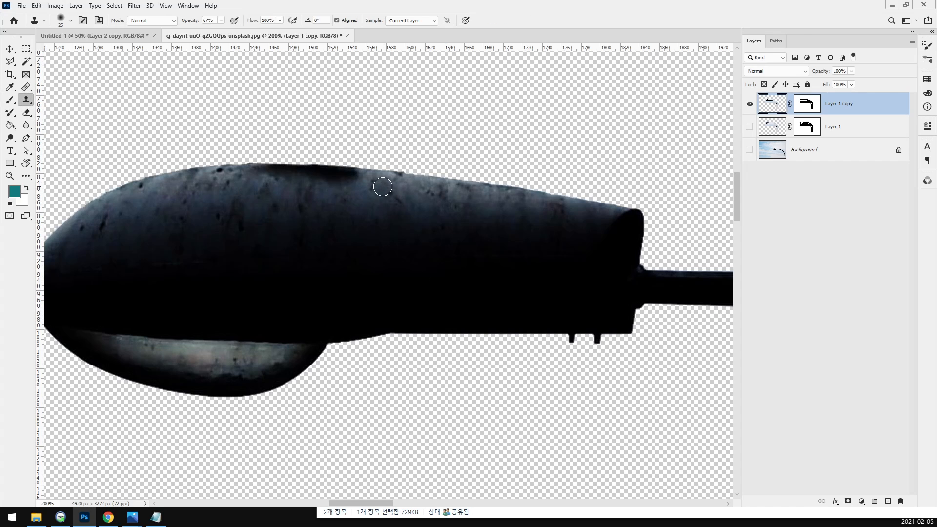
pyautogui.press(']')
pyautogui.press(']')
pyautogui.press(']')
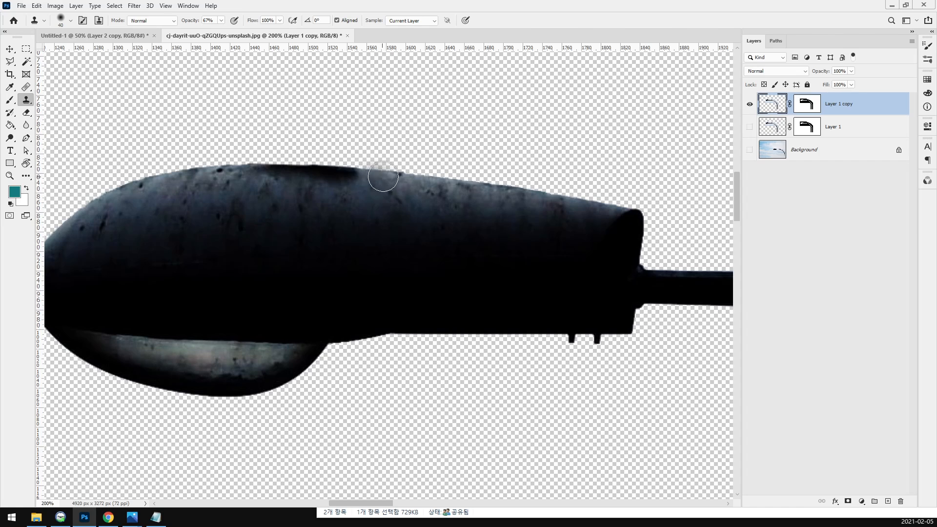
pyautogui.keyDown('alt'); pyautogui.click(413, 179); pyautogui.keyUp('alt')
pyautogui.moveTo(370, 169); pyautogui.dragTo(219, 168)
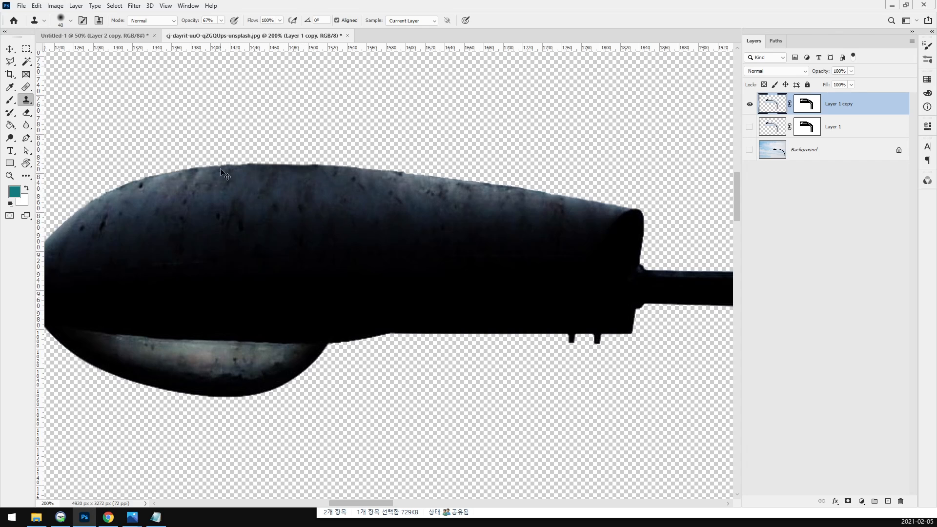
# Step: Try Clone Stamp dabs over the lamp head's outline and its dark lower body, resampling from the upper surface
pyautogui.click(157, 179)
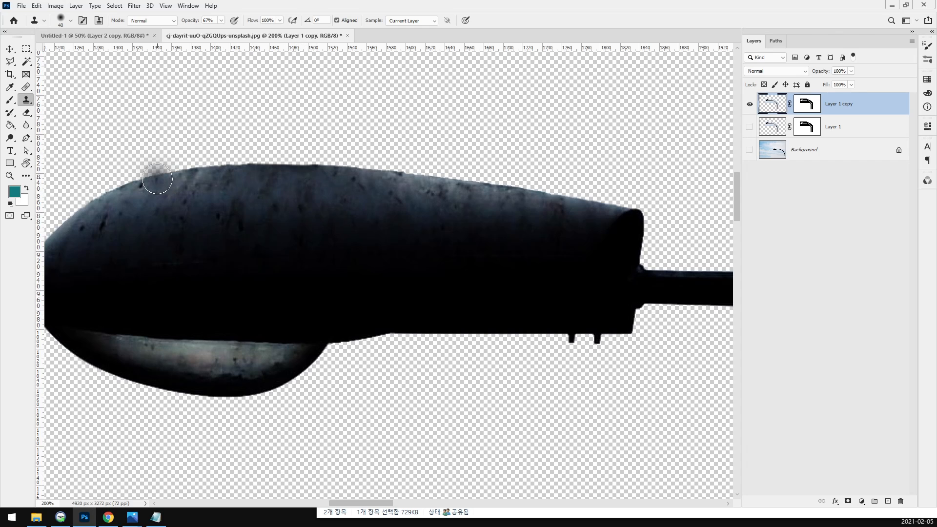
pyautogui.hotkey('ctrl', 'z')
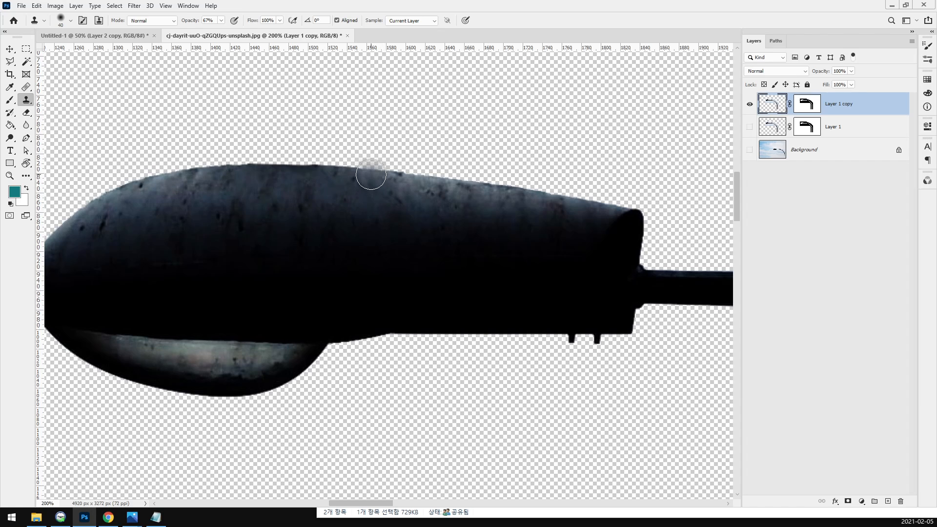
pyautogui.keyDown('alt'); pyautogui.click(381, 187); pyautogui.keyUp('alt')
pyautogui.click(457, 240)
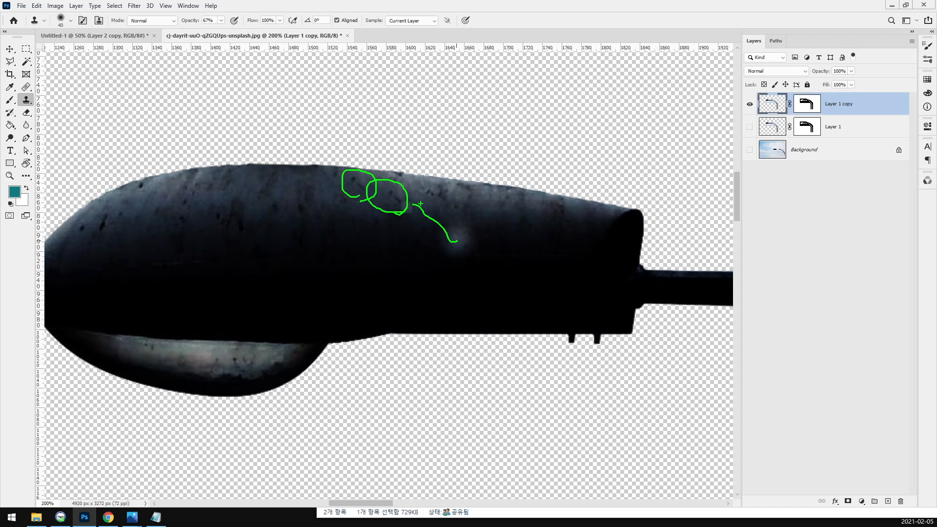
pyautogui.press('Escape')
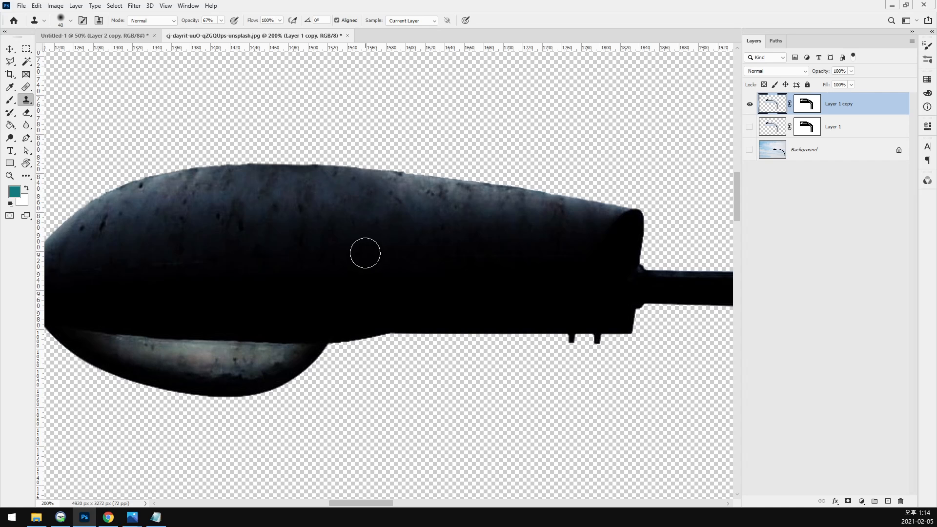
# Step: Move the retouched streetlight toward the canvas's left side, duplicate its layer, and offset the copy up and to the right
pyautogui.click(10, 50)
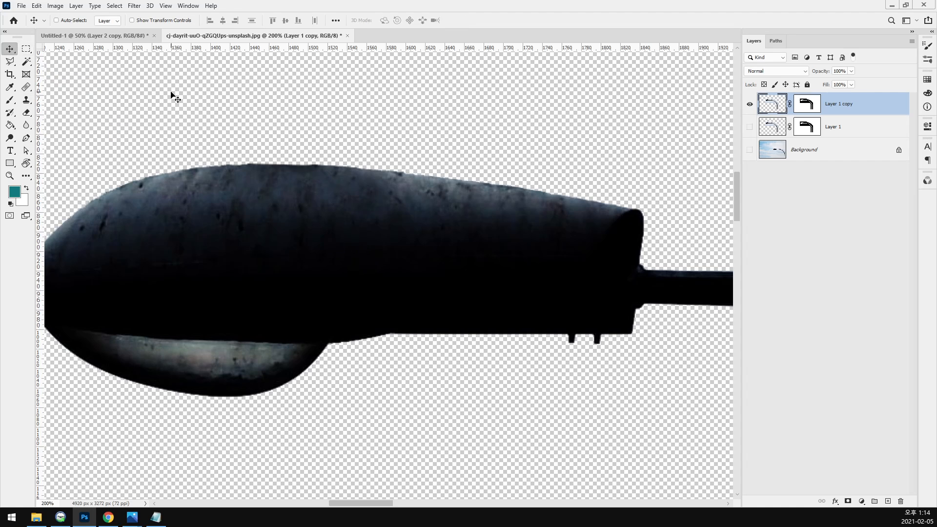
pyautogui.hotkey('ctrl', '-')
pyautogui.hotkey('ctrl', '-')
pyautogui.hotkey('ctrl', '-')
pyautogui.hotkey('ctrl', '-')
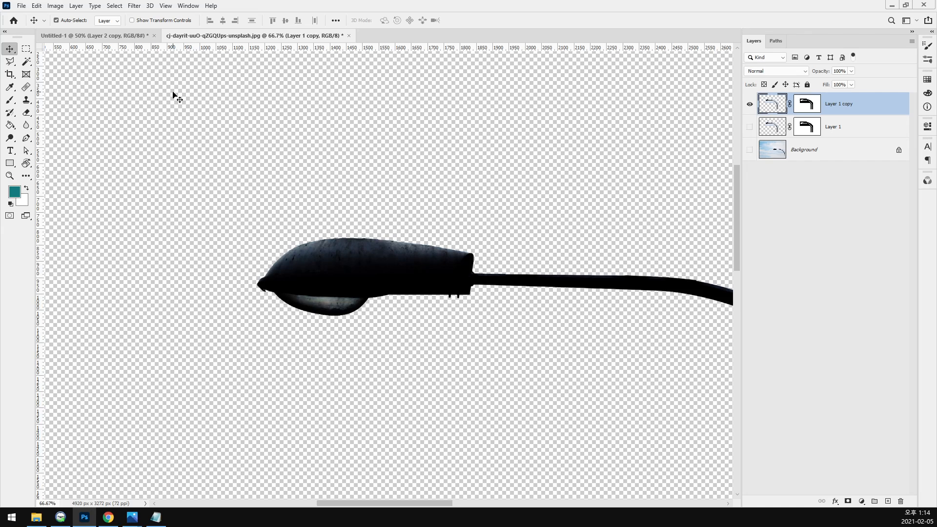
pyautogui.hotkey('ctrl', '-')
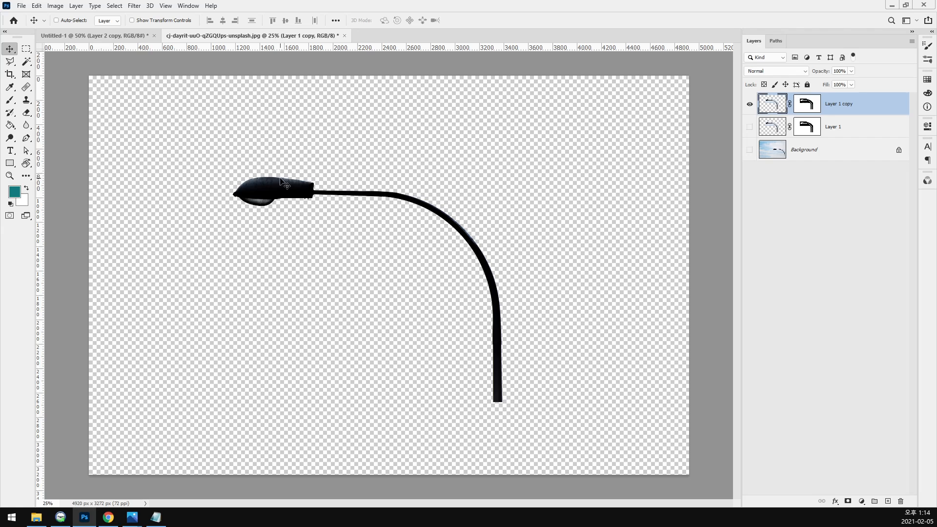
pyautogui.moveTo(282, 195); pyautogui.dragTo(206, 199)
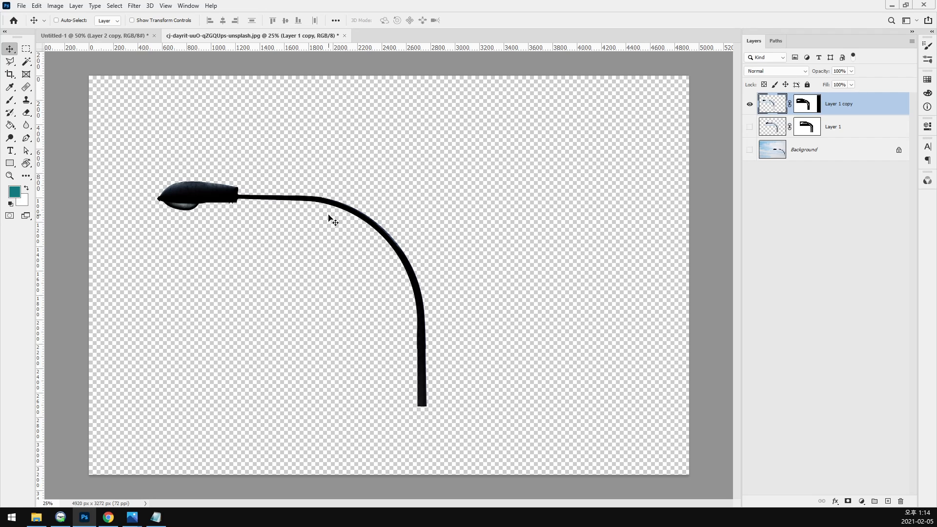
pyautogui.hotkey('ctrl', 'j')
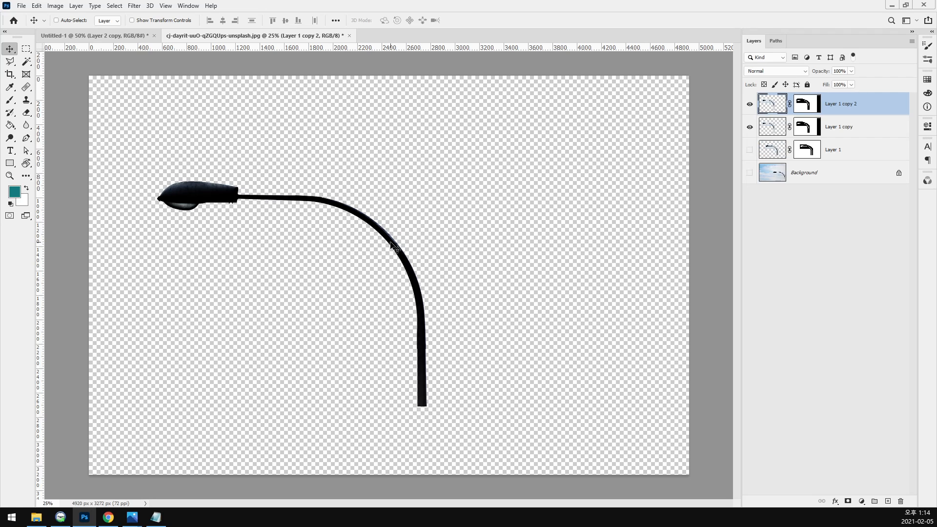
pyautogui.moveTo(394, 248); pyautogui.dragTo(449, 224)
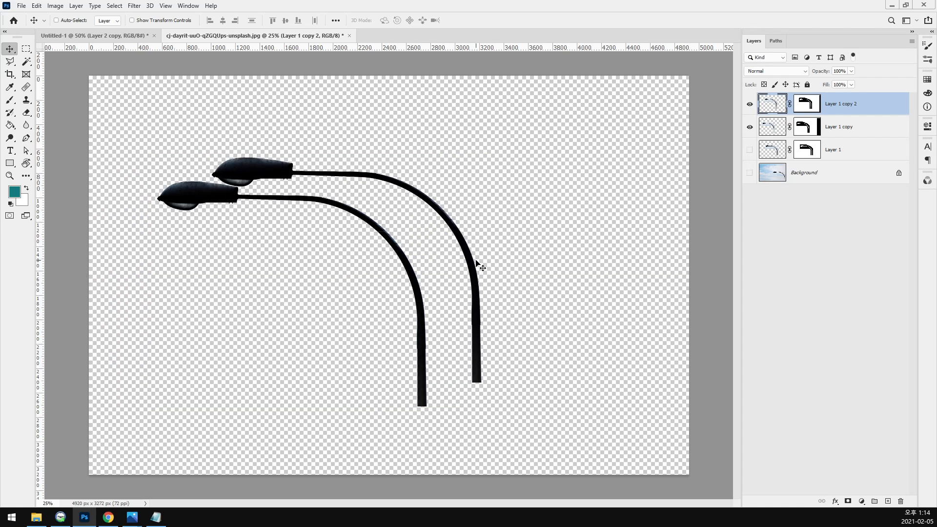
# Step: Flip the duplicated streetlight horizontally and align its pole with the original's to form a symmetrical two-armed light
pyautogui.click(36, 6)
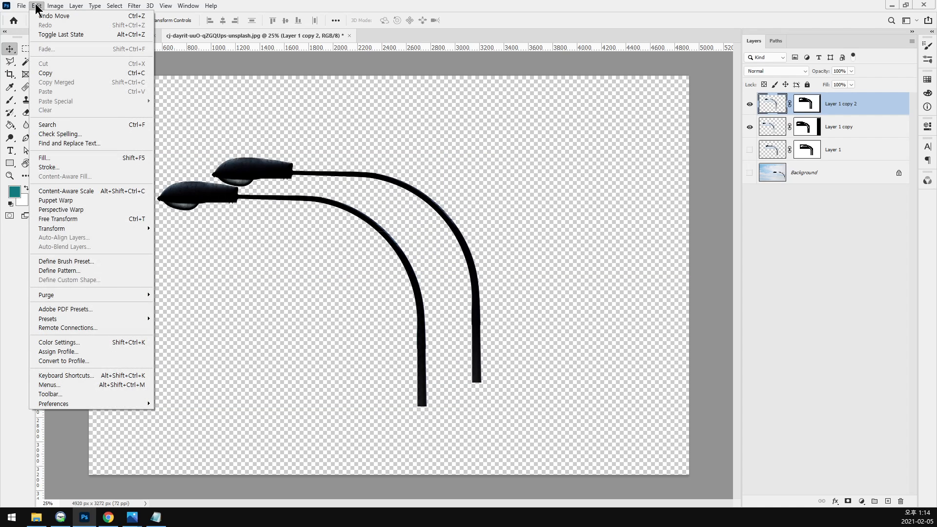
pyautogui.moveTo(51, 230)
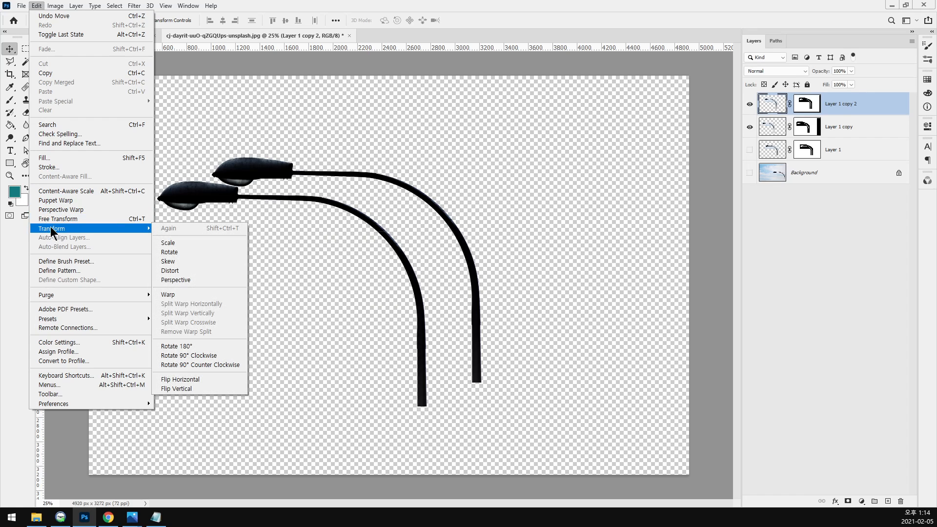
pyautogui.click(190, 380)
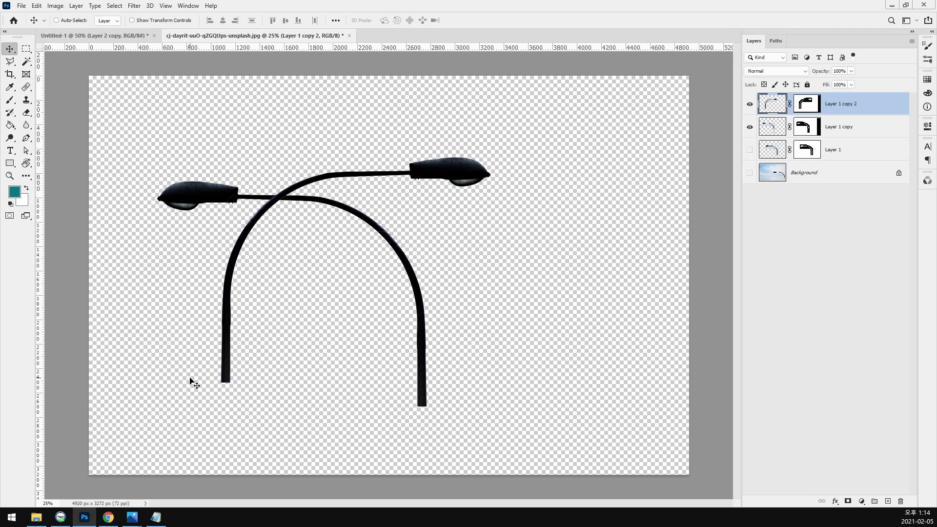
pyautogui.moveTo(230, 362); pyautogui.dragTo(423, 379)
# Step: Shift both streetlight arms together to centre them on the canvas, and raise the mirrored arm above the other
pyautogui.keyDown('shift'); pyautogui.click(876, 127); pyautogui.keyUp('shift')
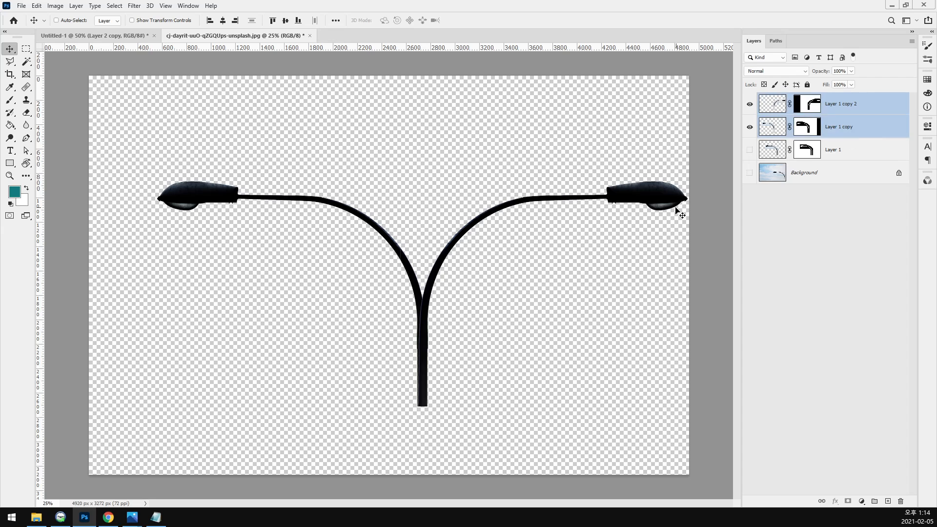
pyautogui.moveTo(664, 200); pyautogui.dragTo(626, 218)
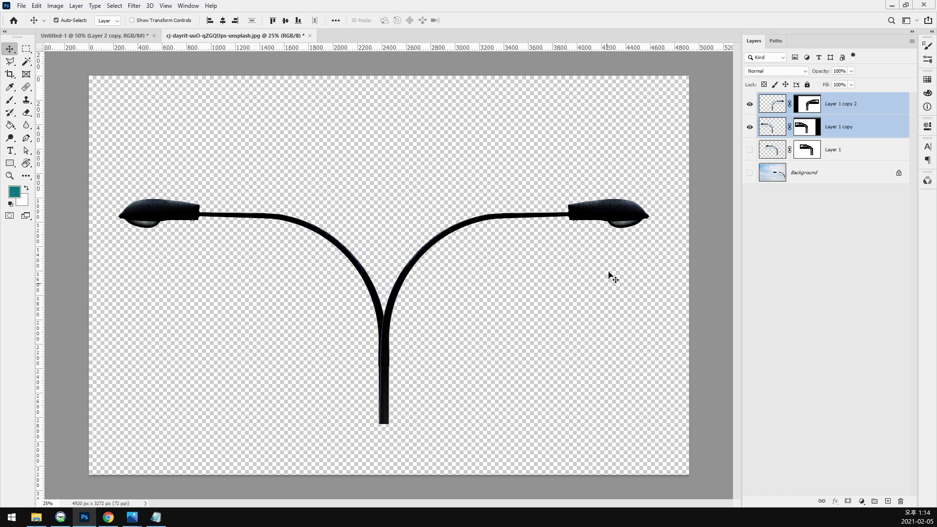
pyautogui.keyDown('ctrl'); pyautogui.click(616, 205); pyautogui.keyUp('ctrl')
pyautogui.moveTo(615, 215); pyautogui.dragTo(614, 115)
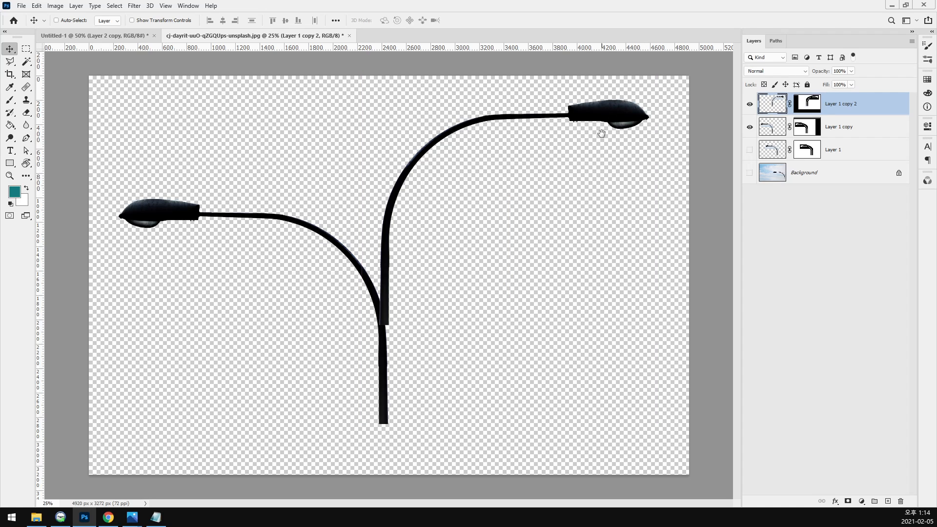
# Step: Try to copy the raised lamp head from its masked layer to a new layer using a rectangular selection
pyautogui.keyDown('ctrl'); pyautogui.click(561, 114); pyautogui.keyUp('ctrl')
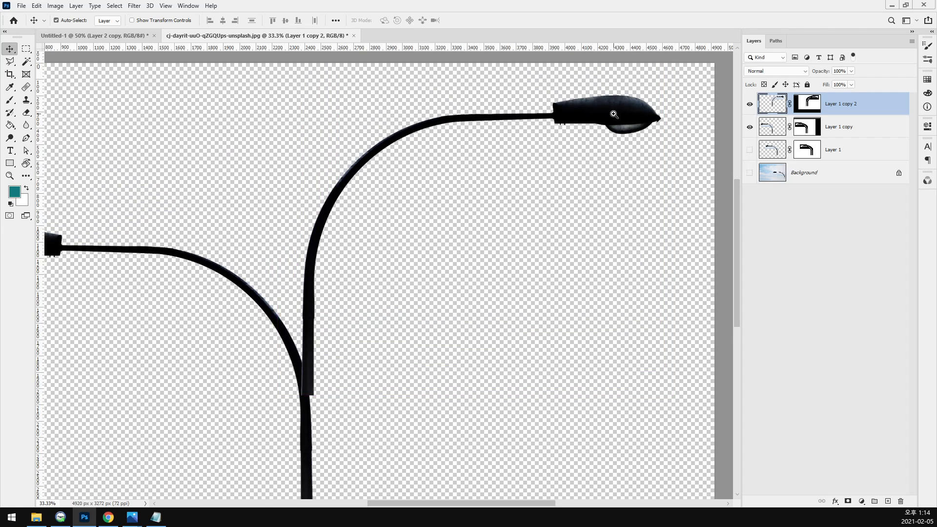
pyautogui.keyDown('ctrl'); pyautogui.click(561, 118); pyautogui.keyUp('ctrl')
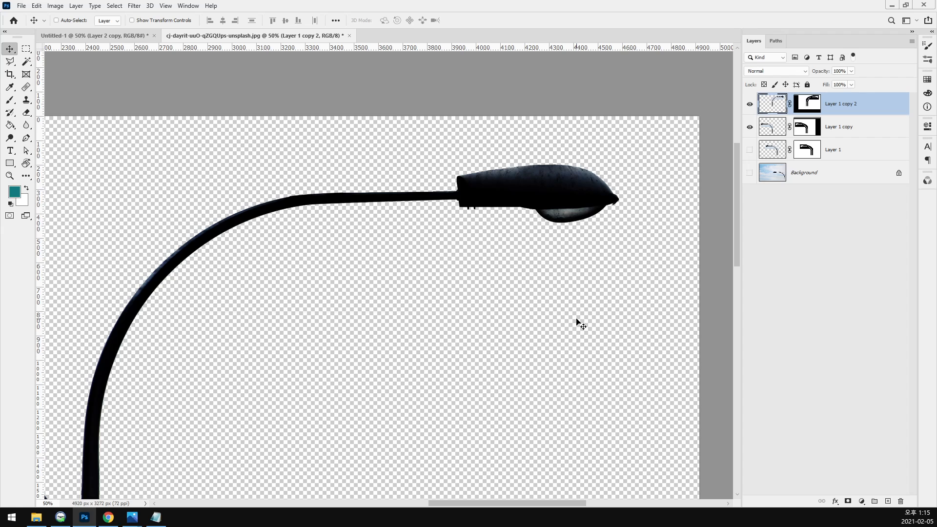
pyautogui.click(25, 48)
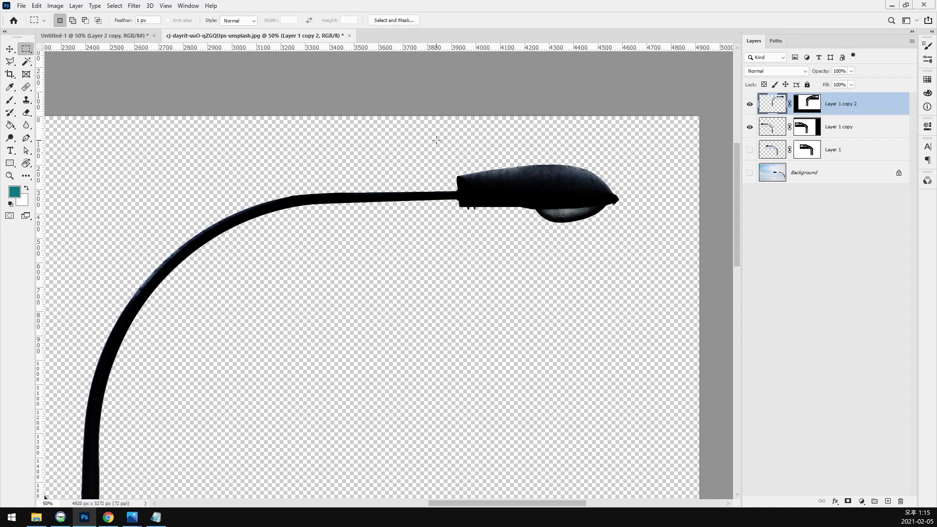
pyautogui.moveTo(439, 136); pyautogui.dragTo(644, 243)
pyautogui.hotkey('ctrl', 'j')
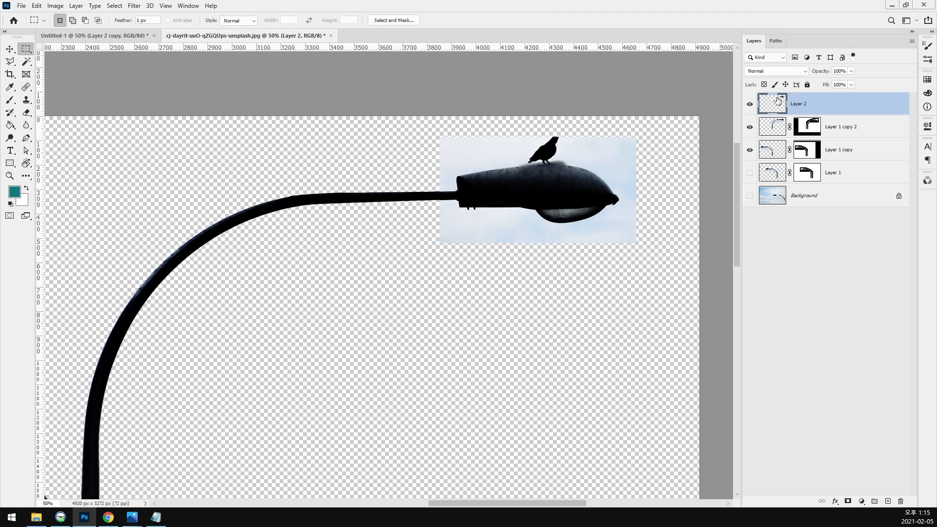
pyautogui.hotkey('ctrl', 'z')
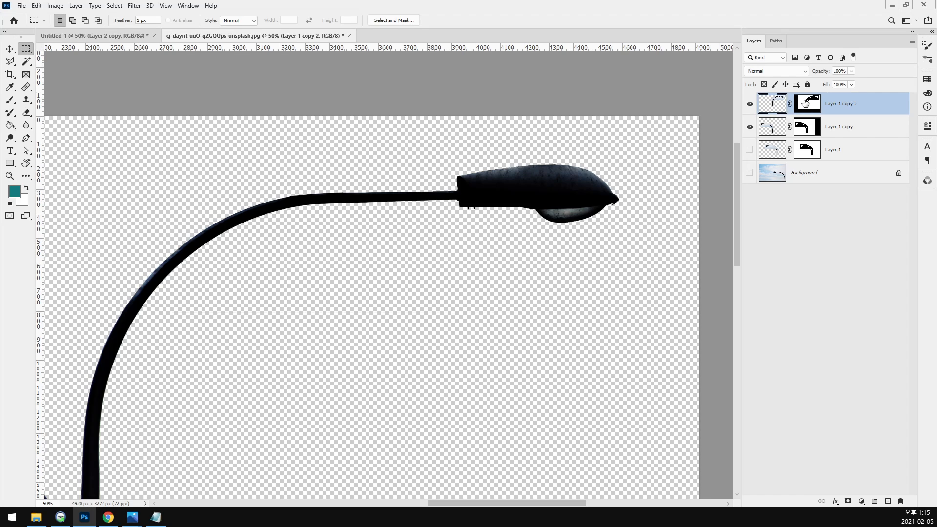
# Step: Add a blank layer and merge the masked Layer 1 copy 2 with it so the mask is applied
pyautogui.click(887, 501)
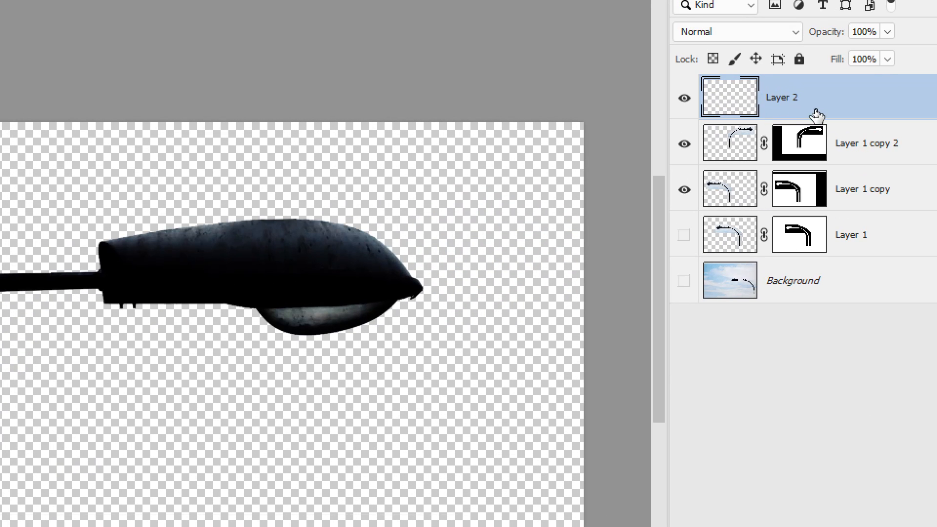
pyautogui.moveTo(726, 149); pyautogui.dragTo(748, 88)
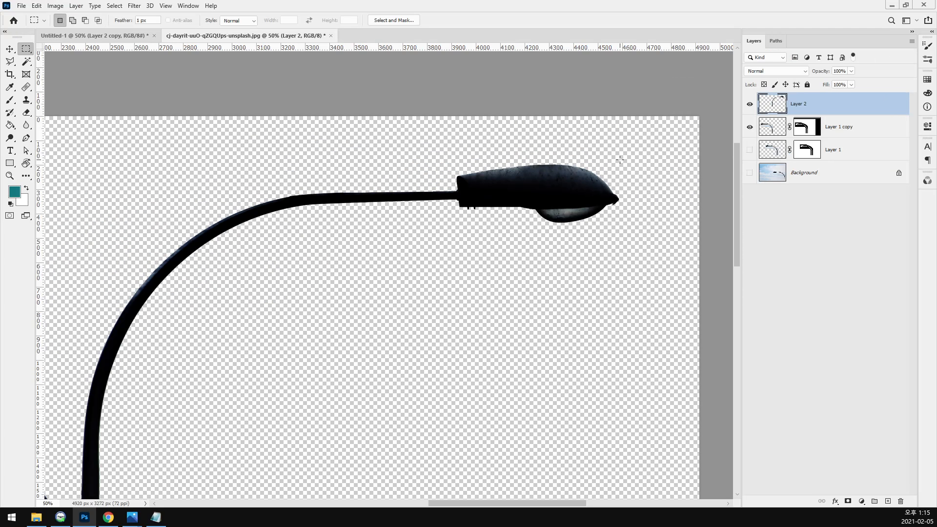
# Step: Cut the raised lamp head from Layer 2 onto its own layer with a rectangular selection, and toggle its visibility to check the separation
pyautogui.moveTo(442, 139); pyautogui.dragTo(638, 238)
pyautogui.hotkey('ctrl', 'j')
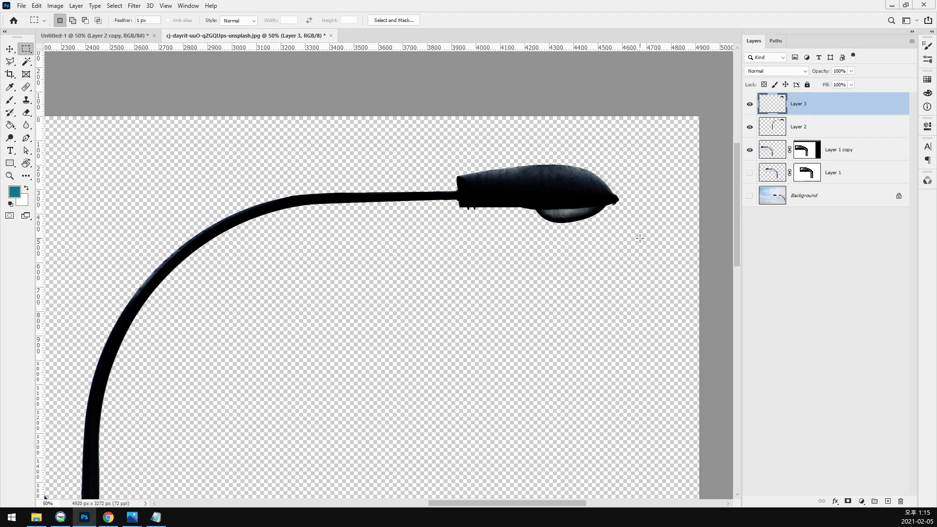
pyautogui.hotkey('ctrl', 'z')
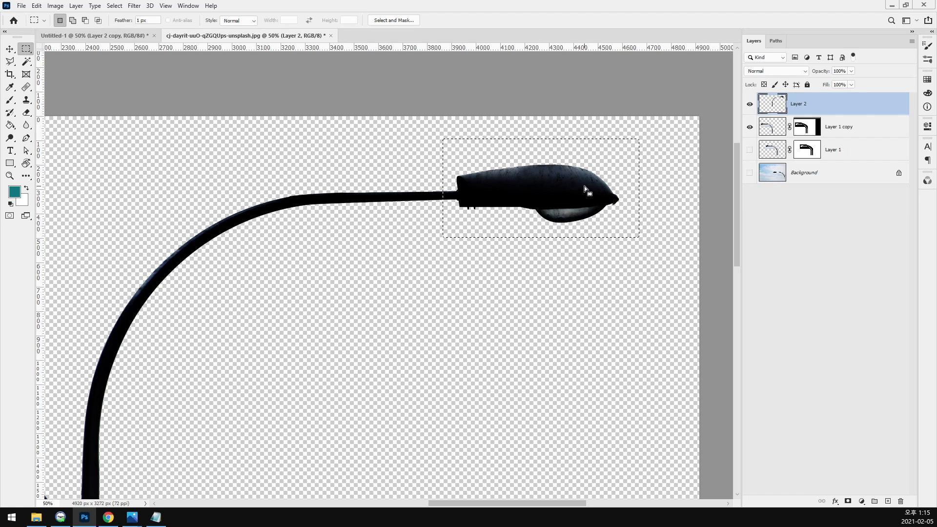
pyautogui.press('shift')
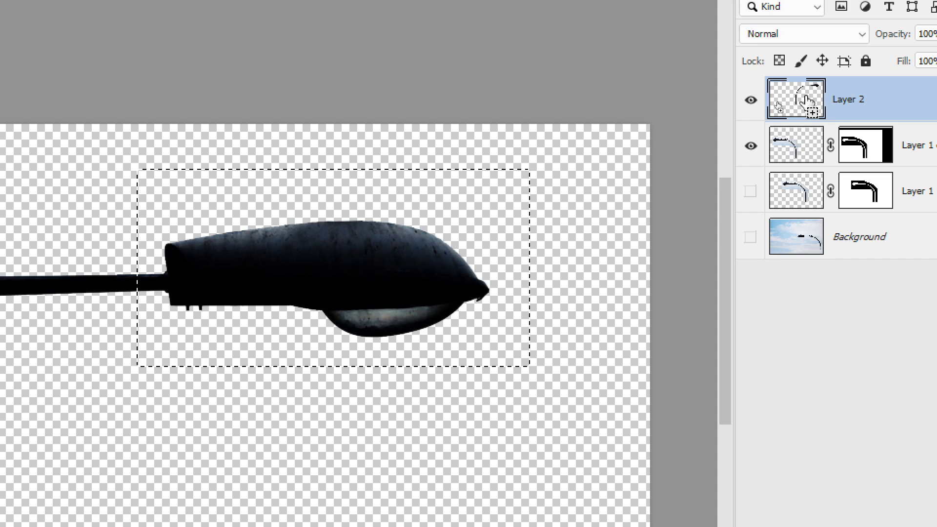
pyautogui.hotkey('ctrl', 'shift', 'j')
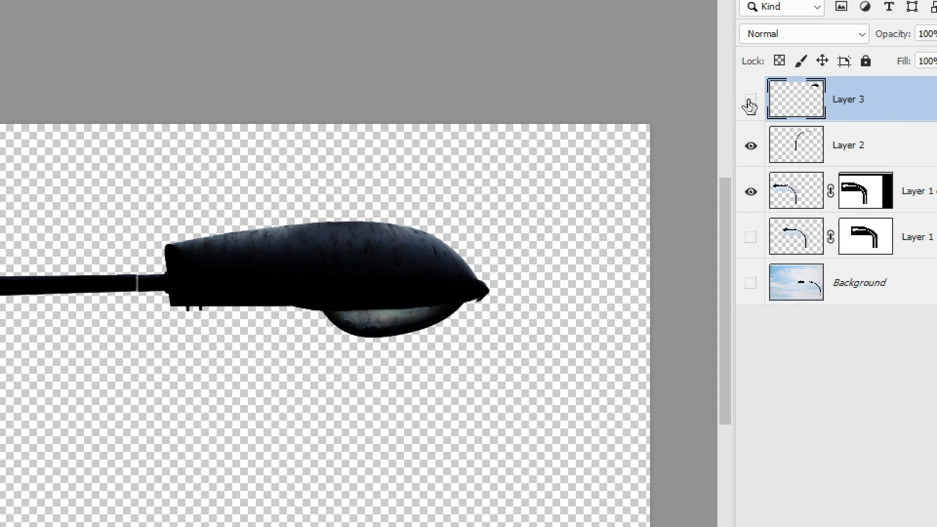
pyautogui.click(749, 101)
pyautogui.click(749, 103)
pyautogui.click(747, 104)
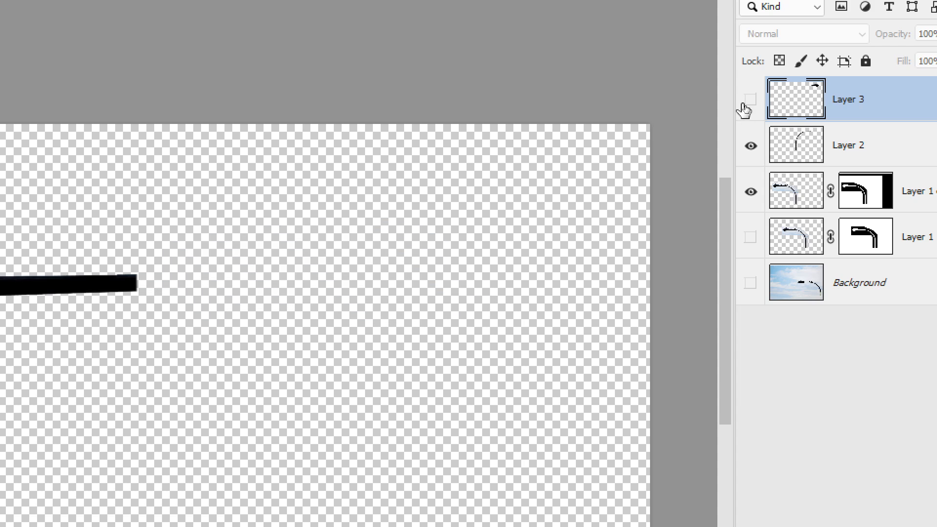
pyautogui.click(745, 106)
pyautogui.click(746, 106)
pyautogui.click(745, 105)
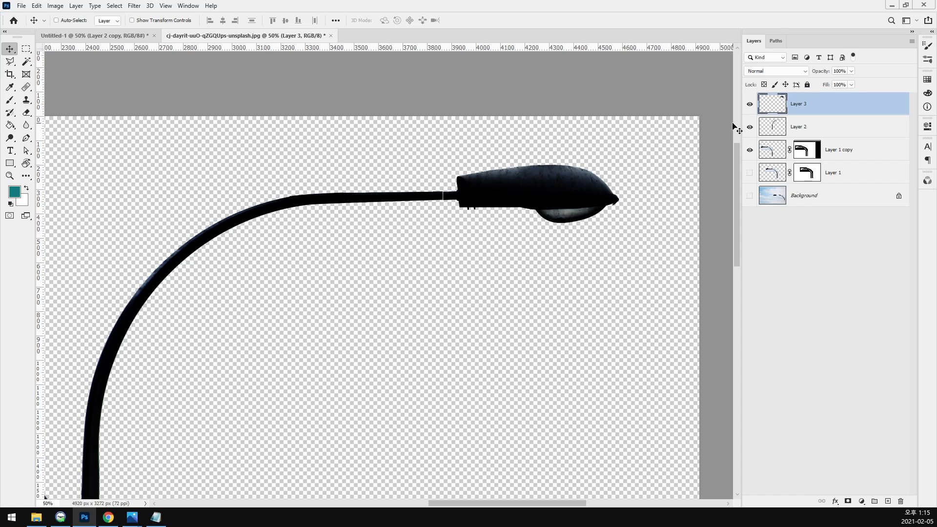
# Step: Slide the separated lamp head inward along its arm to shorten the arm, and choose the Eraser tool
pyautogui.moveTo(580, 181); pyautogui.dragTo(513, 189)
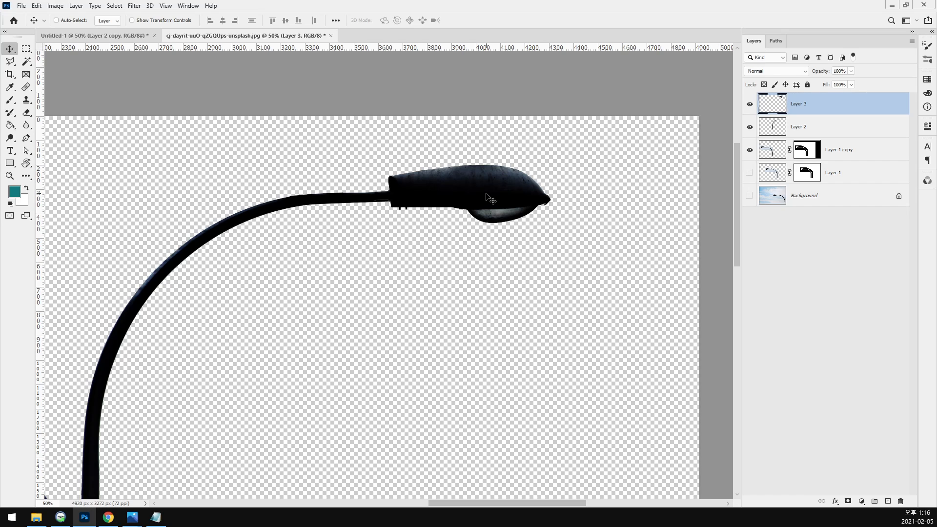
pyautogui.click(24, 113)
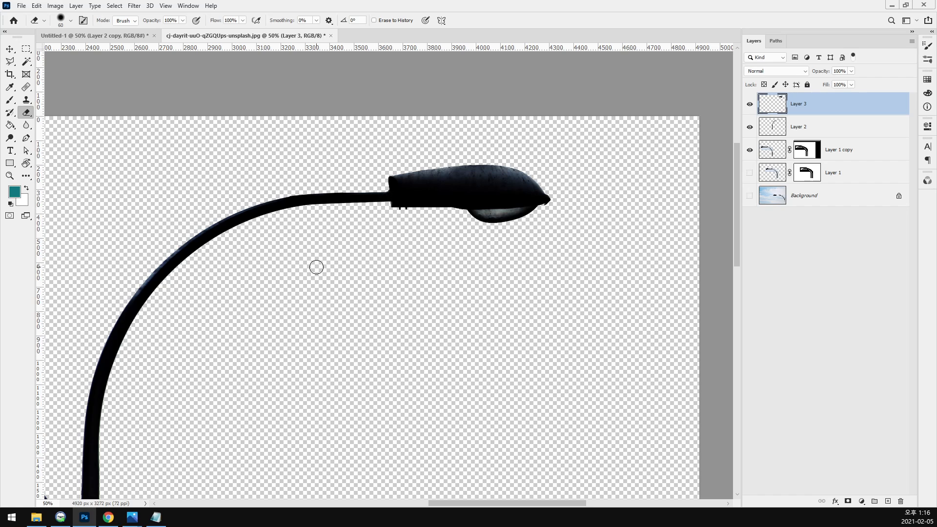
pyautogui.hotkey('ctrl', '-')
pyautogui.hotkey('ctrl', '-')
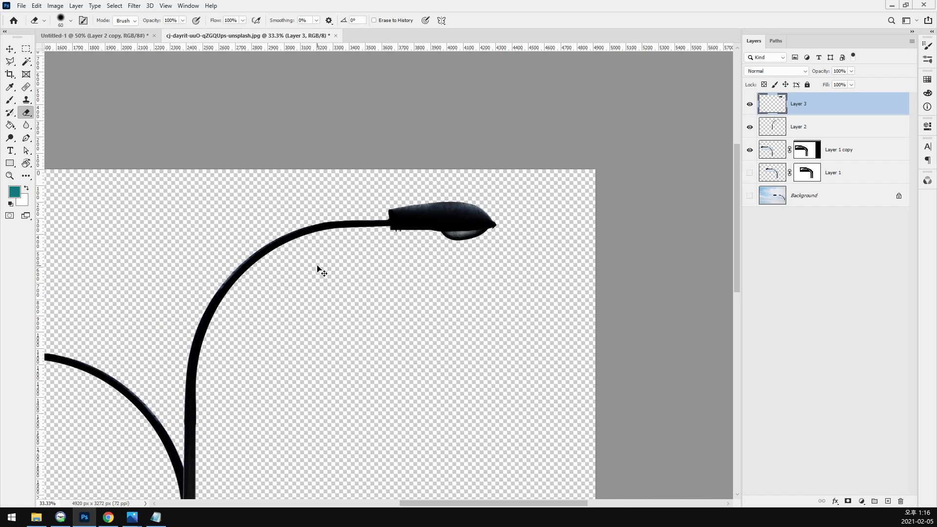
# Step: Group Layer 3 with Layer 2 and shift the group slightly down so the raised lamp's pole lines up with the lower pole
pyautogui.hotkey('ctrl', '-')
pyautogui.press('v')
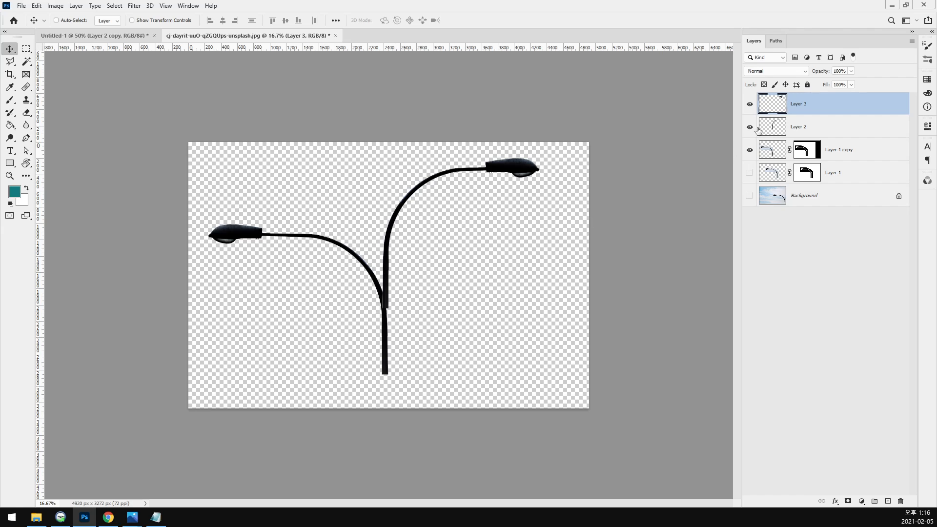
pyautogui.keyDown('shift'); pyautogui.click(854, 135); pyautogui.keyUp('shift')
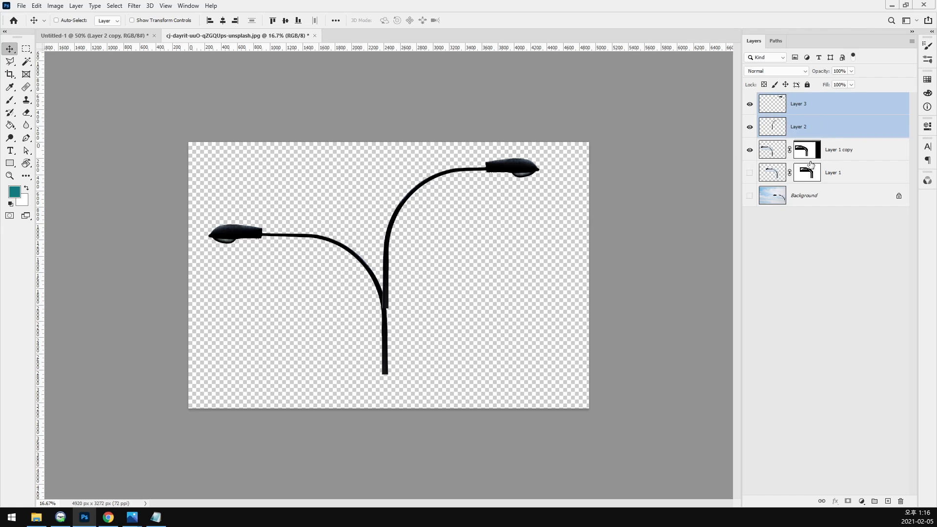
pyautogui.hotkey('ctrl', 'g')
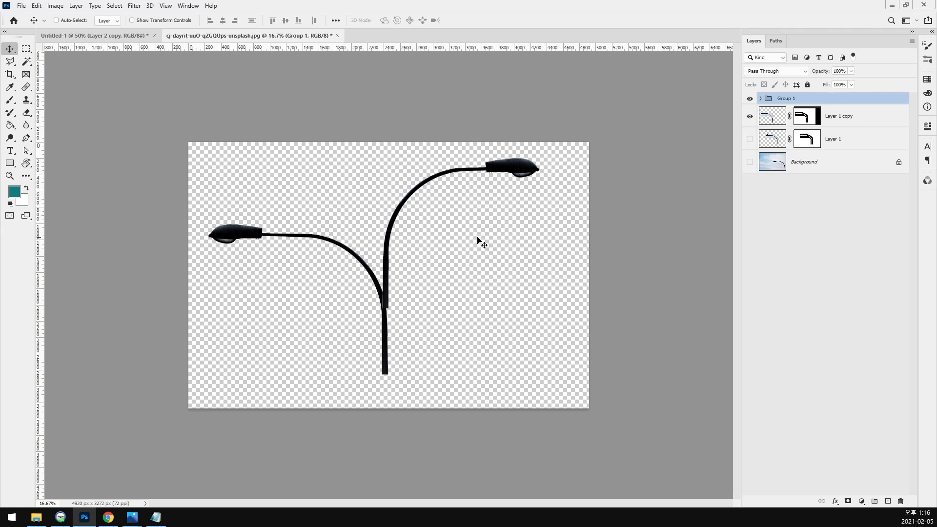
pyautogui.moveTo(698, 254); pyautogui.dragTo(697, 257)
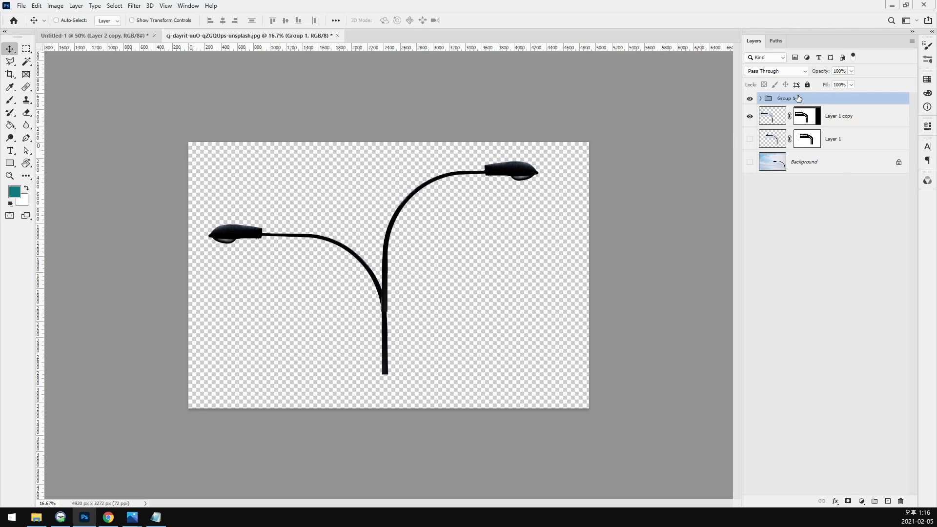
# Step: Add a layer mask and a second, vector mask to Group 1
pyautogui.click(848, 501)
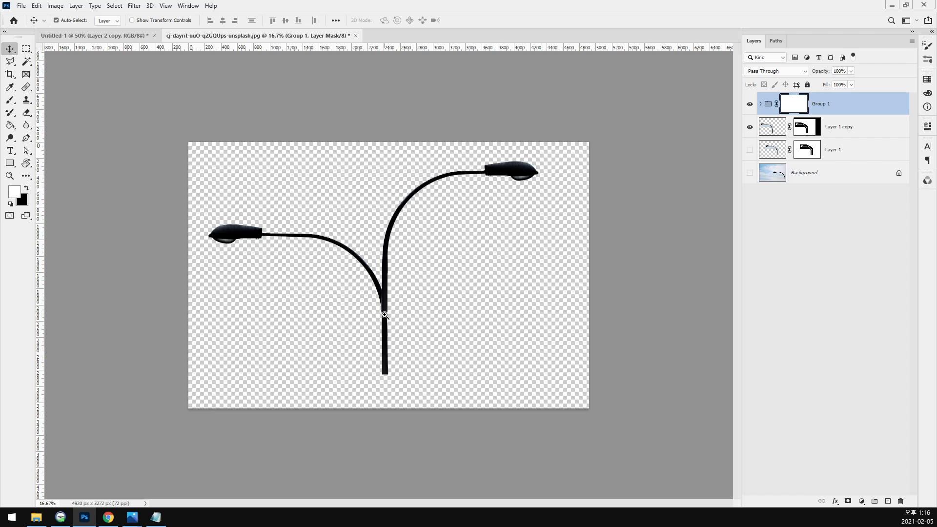
pyautogui.keyDown('ctrl'); pyautogui.click(383, 314); pyautogui.keyUp('ctrl')
pyautogui.keyDown('ctrl'); pyautogui.click(384, 314); pyautogui.keyUp('ctrl')
pyautogui.keyDown('ctrl'); pyautogui.click(385, 351); pyautogui.keyUp('ctrl')
pyautogui.keyDown('ctrl'); pyautogui.click(385, 338); pyautogui.keyUp('ctrl')
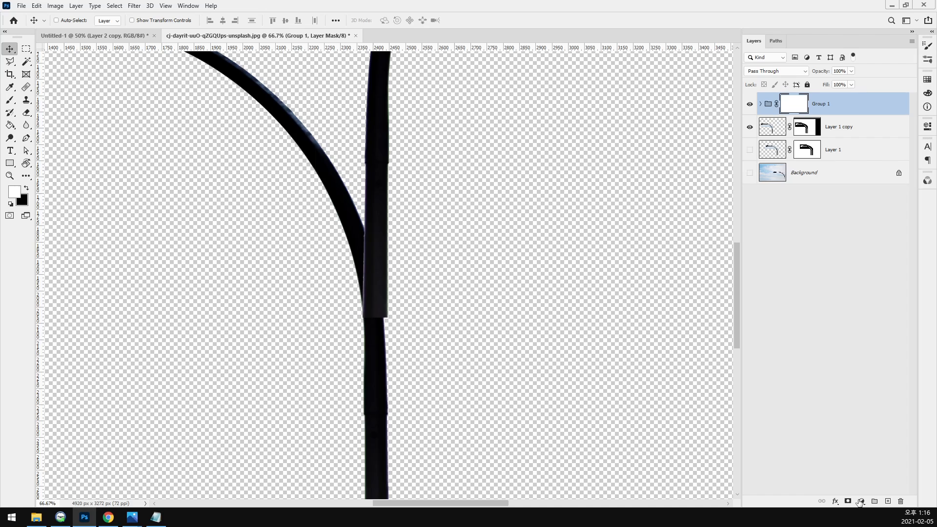
pyautogui.click(847, 501)
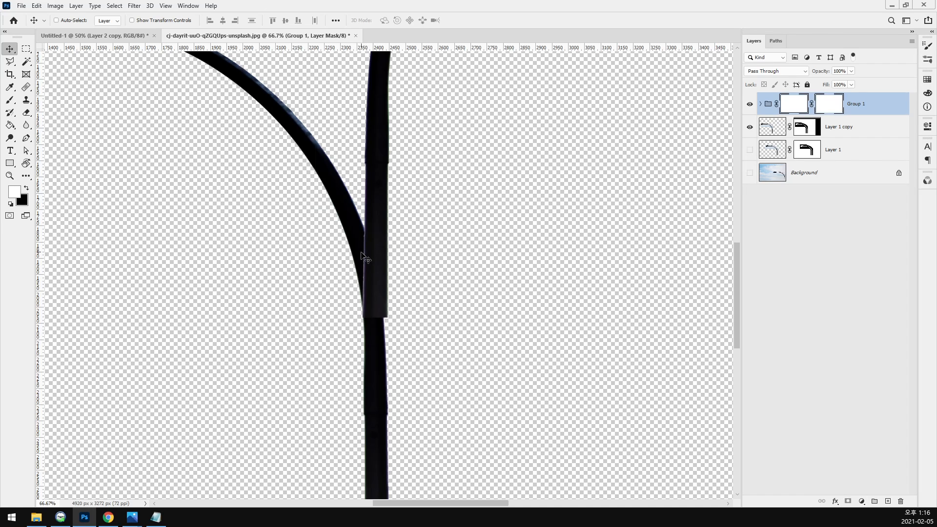
# Step: Erase on the Group 1 mask with a 25 px Eraser to hide the raised pole's lower end where it overlaps the curved arm
pyautogui.press('e')
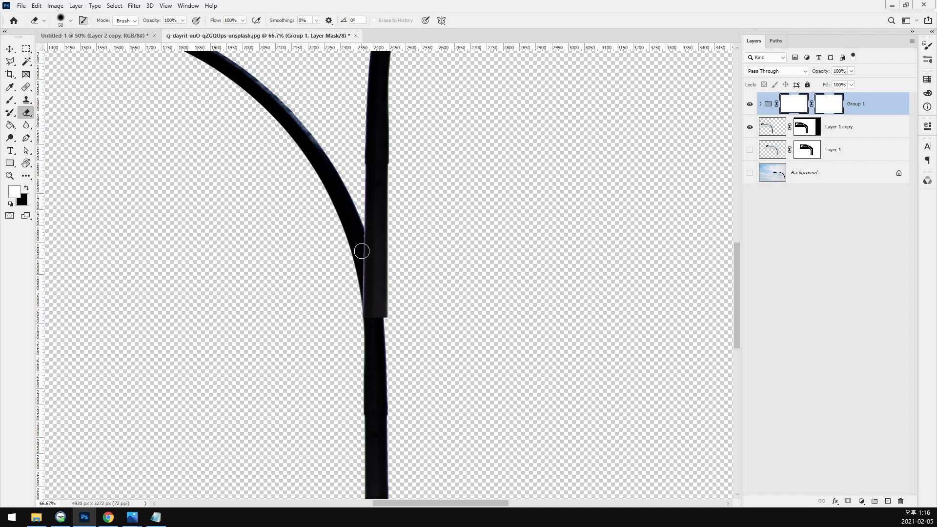
pyautogui.moveTo(362, 300); pyautogui.dragTo(362, 314)
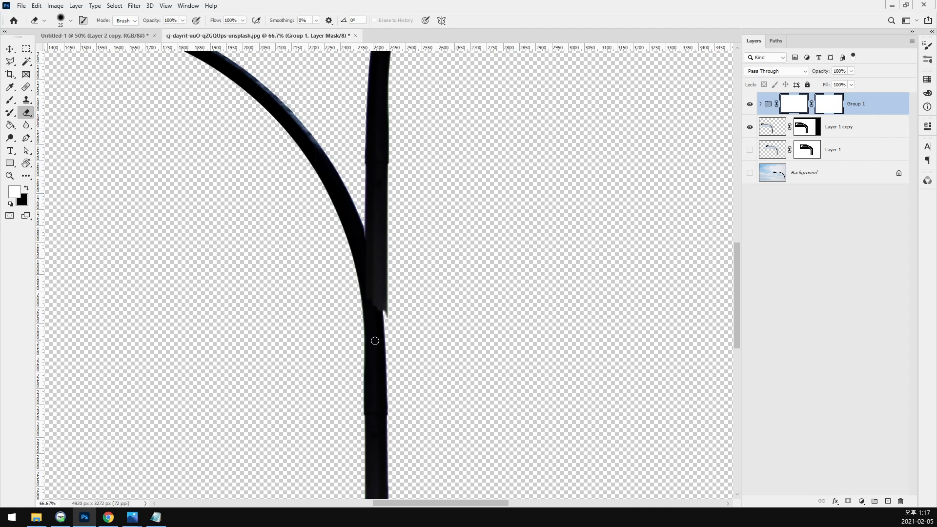
pyautogui.moveTo(370, 255); pyautogui.dragTo(375, 338)
# Step: Set the Eraser to 65% opacity and soften the masked overlap between the raised pole and the curved arm
pyautogui.click(183, 20)
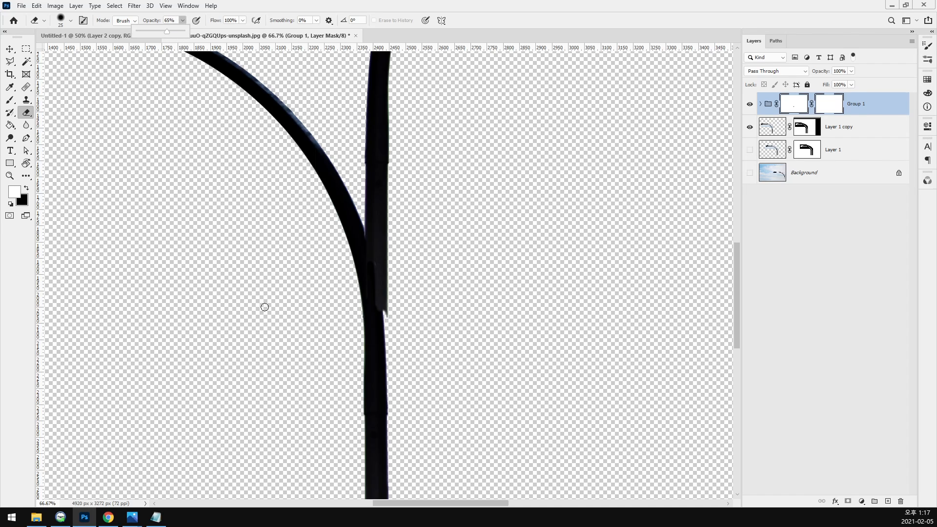
pyautogui.click(264, 307)
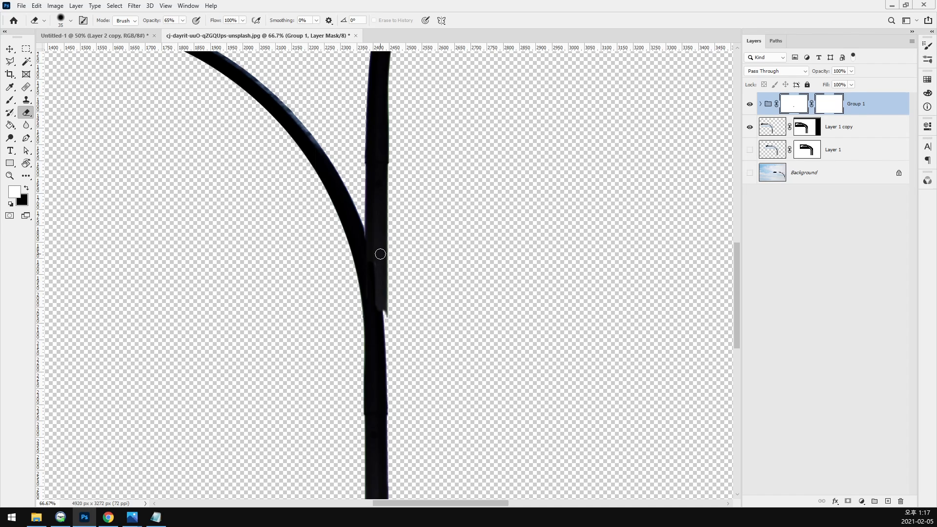
pyautogui.moveTo(380, 253); pyautogui.dragTo(378, 303)
pyautogui.hotkey('ctrl', 'z')
pyautogui.press('x')
pyautogui.moveTo(369, 237); pyautogui.dragTo(357, 256)
pyautogui.press('x')
pyautogui.press('x')
pyautogui.scroll(-3, 398, 373)
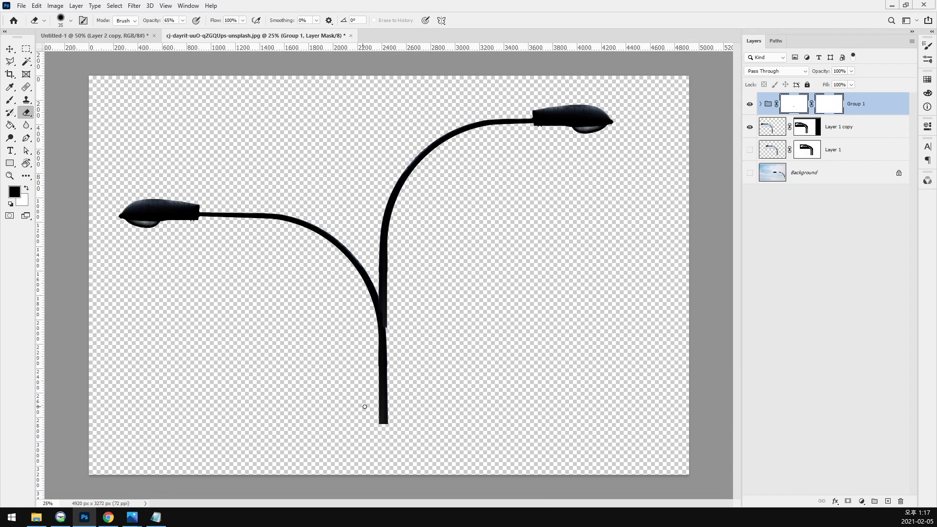
# Step: Duplicate Group 1 and Layer 1 copy, merge the duplicates into one layer, and toggle its visibility to check it
pyautogui.keyDown('shift'); pyautogui.click(847, 131); pyautogui.keyUp('shift')
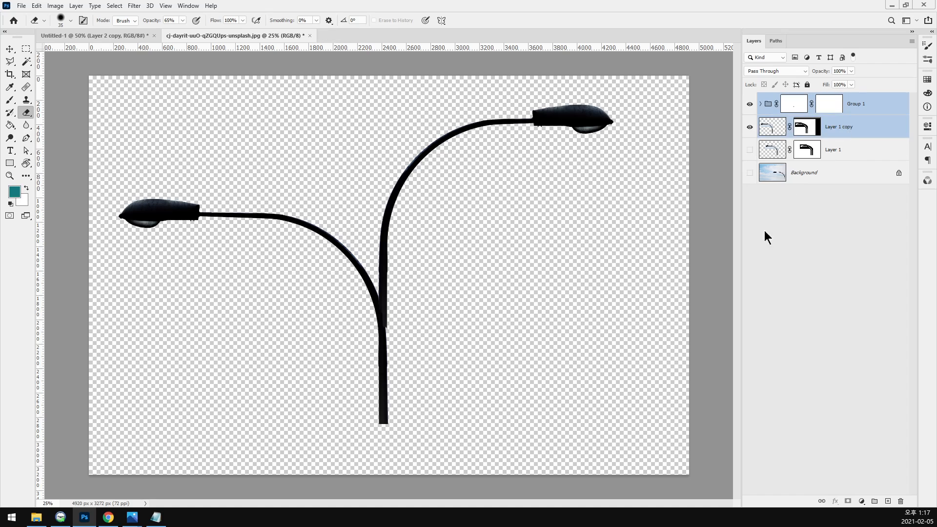
pyautogui.hotkey('ctrl', 'j')
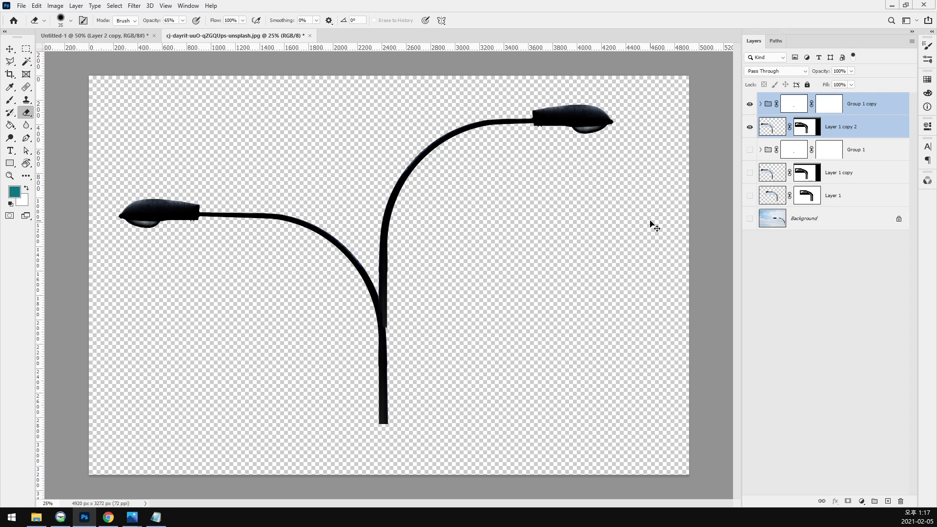
pyautogui.click(910, 42)
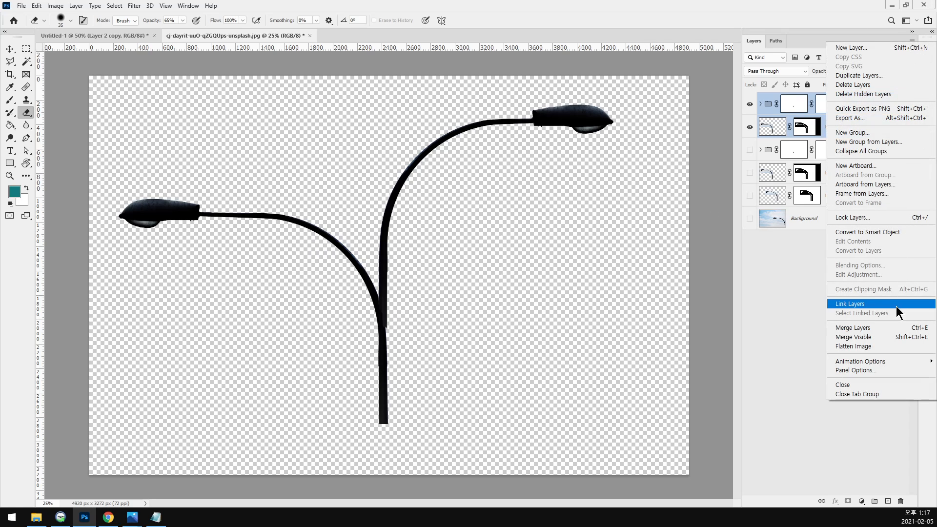
pyautogui.click(896, 329)
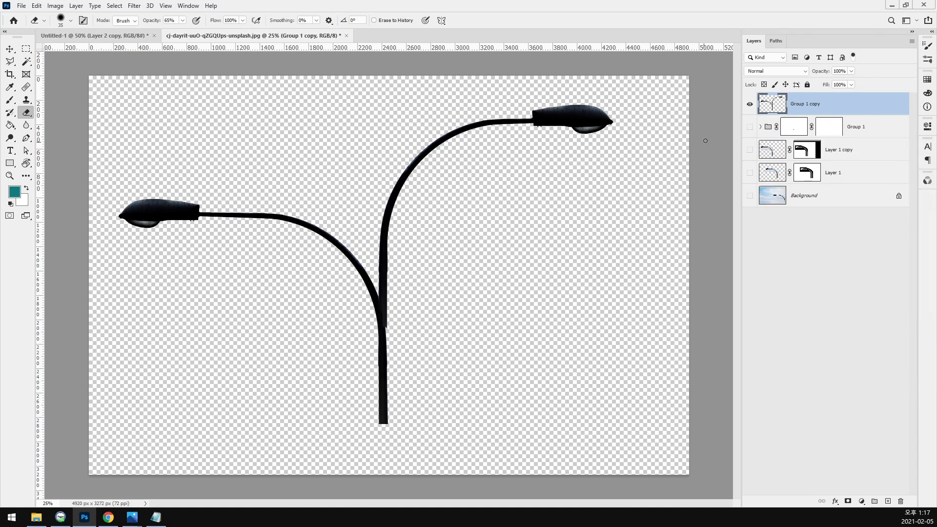
pyautogui.click(750, 104)
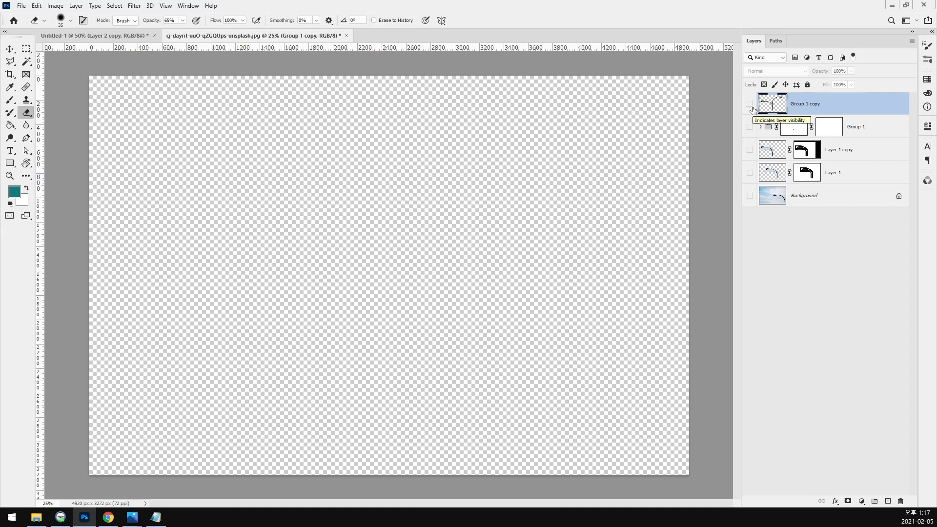
pyautogui.click(750, 105)
pyautogui.scroll(1, 389, 393)
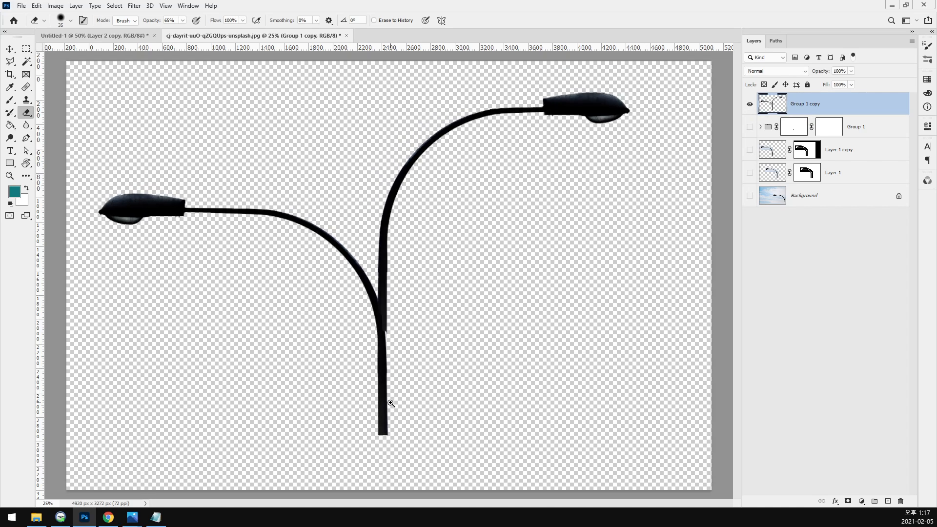
pyautogui.moveTo(420, 358); pyautogui.dragTo(428, 251)
pyautogui.click(27, 49)
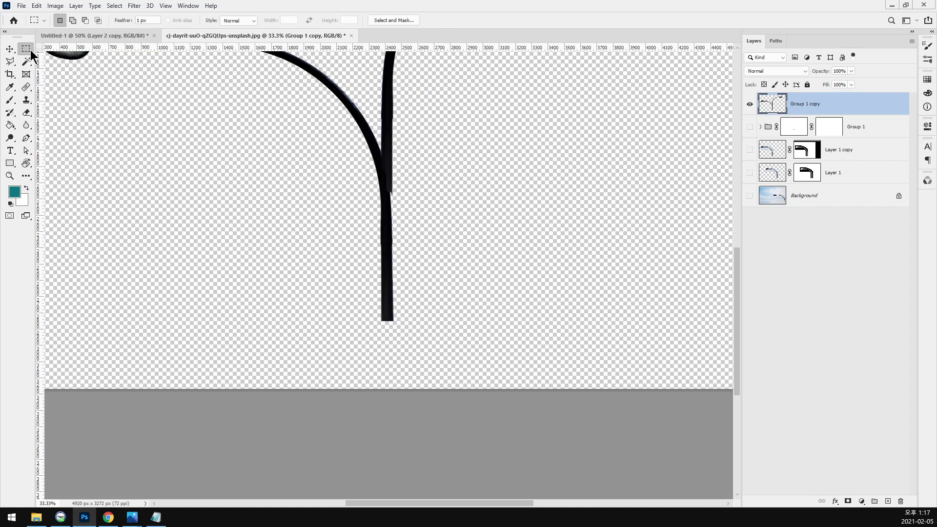
pyautogui.moveTo(364, 235); pyautogui.dragTo(412, 332)
pyautogui.click(400, 224)
# Step: Clone dark pole texture from the joint in a straight line down the pole's right edge using the Clone Stamp
pyautogui.scroll(2, 400, 224)
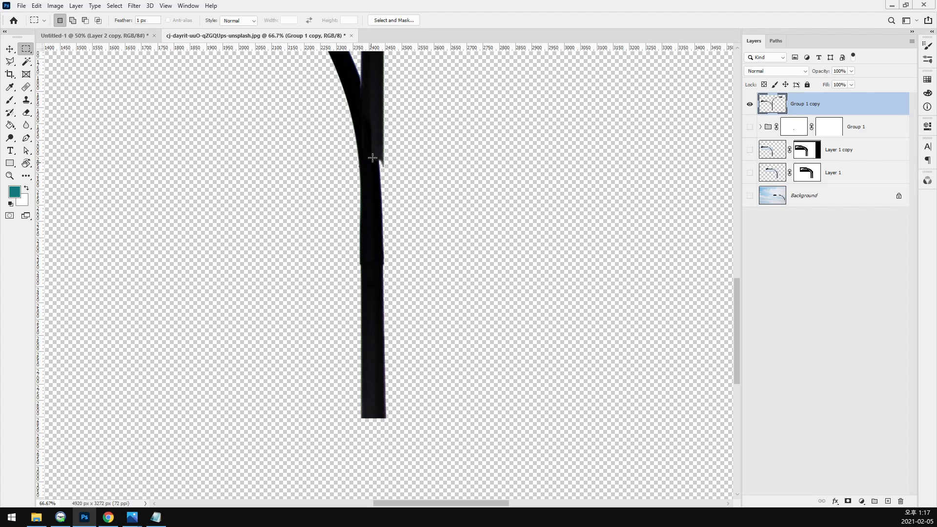
pyautogui.click(24, 87)
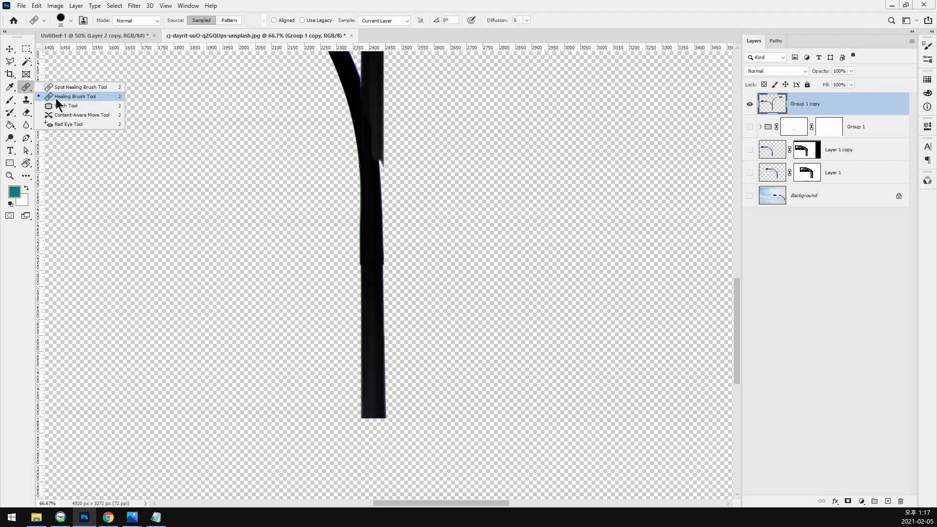
pyautogui.click(25, 103)
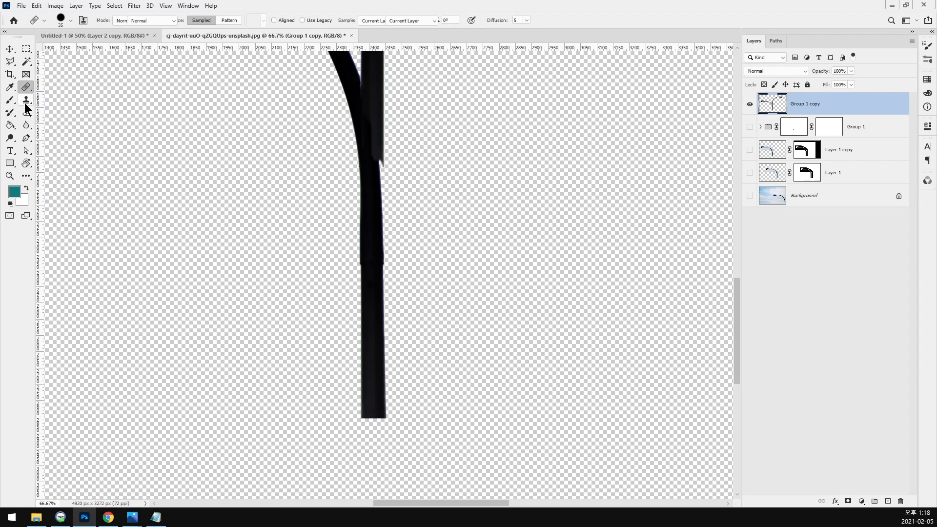
pyautogui.keyDown('alt'); pyautogui.click(370, 164); pyautogui.keyUp('alt')
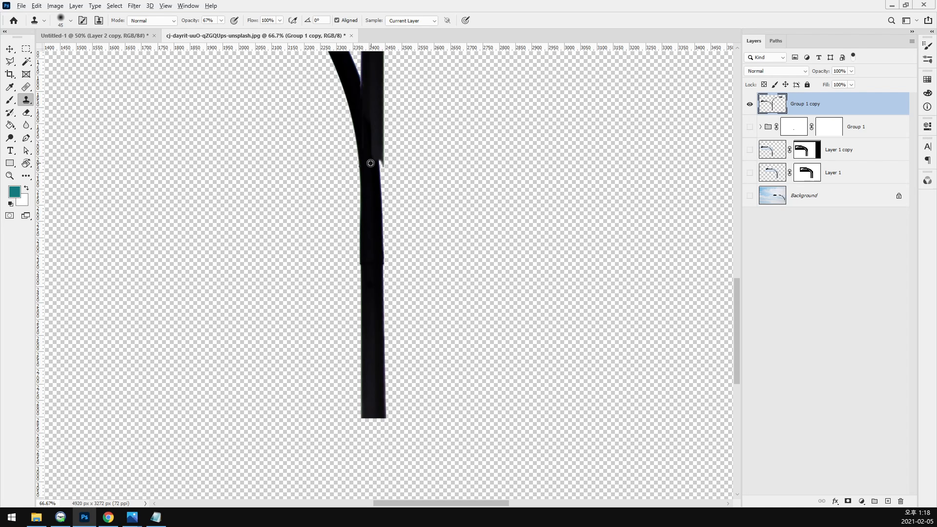
pyautogui.keyDown('shift'); pyautogui.click(386, 416); pyautogui.keyUp('shift')
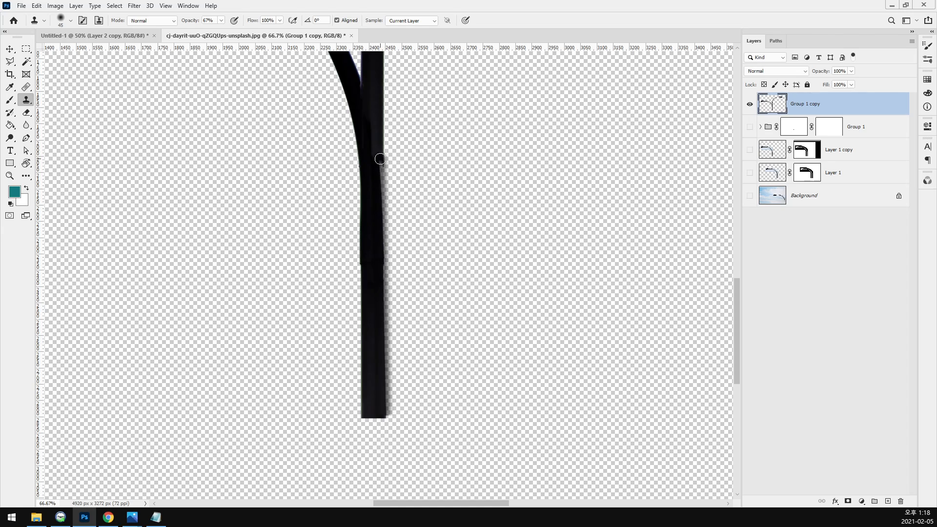
# Step: Set the Clone Stamp to Hard Round Pressure Size at 100% opacity and widen the pole's right side with straight cloned strokes
pyautogui.rightClick(461, 159)
pyautogui.click(537, 198)
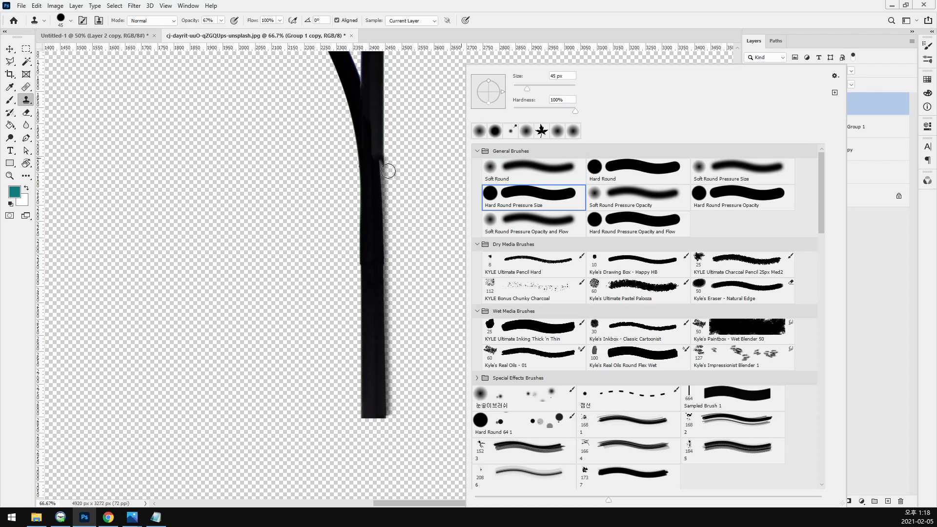
pyautogui.press('Return')
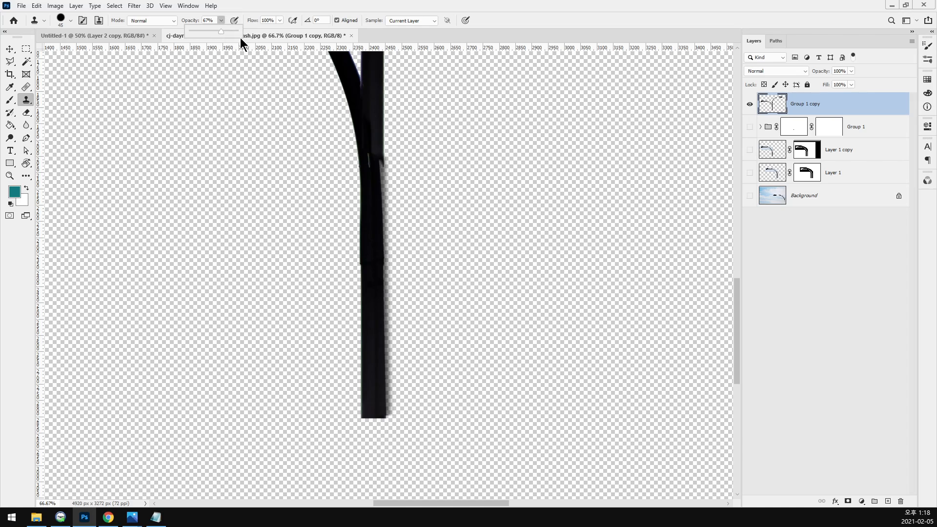
pyautogui.keyDown('alt'); pyautogui.click(364, 142); pyautogui.keyUp('alt')
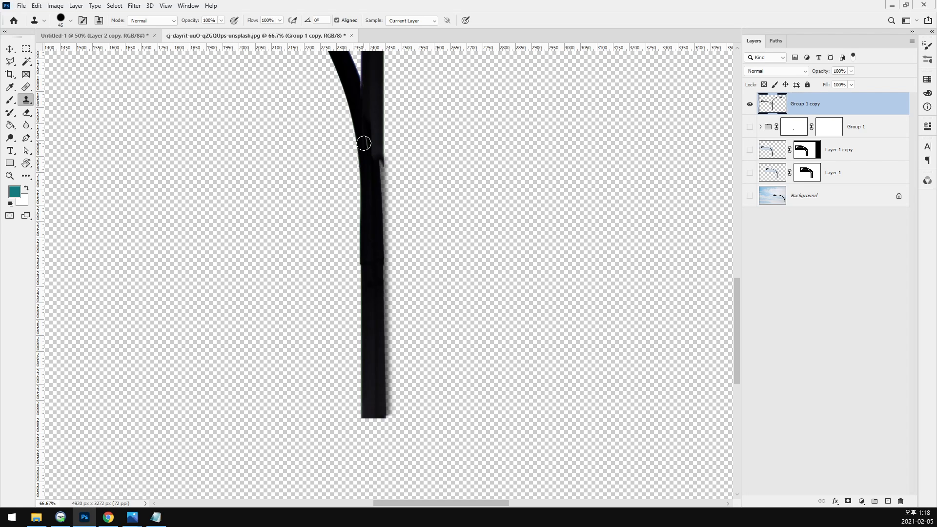
pyautogui.click(376, 144)
pyautogui.keyDown('shift'); pyautogui.click(389, 411); pyautogui.keyUp('shift')
pyautogui.click(379, 138)
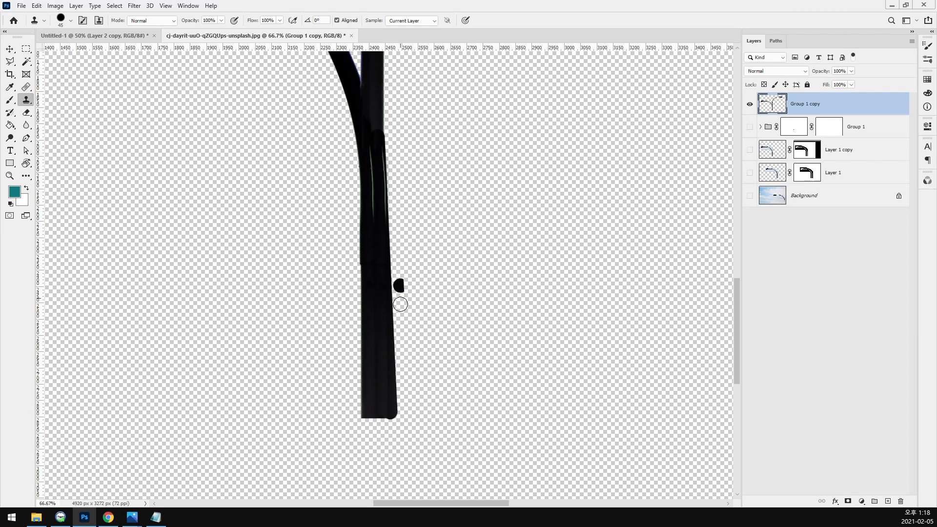
pyautogui.keyDown('shift'); pyautogui.click(401, 405); pyautogui.keyUp('shift')
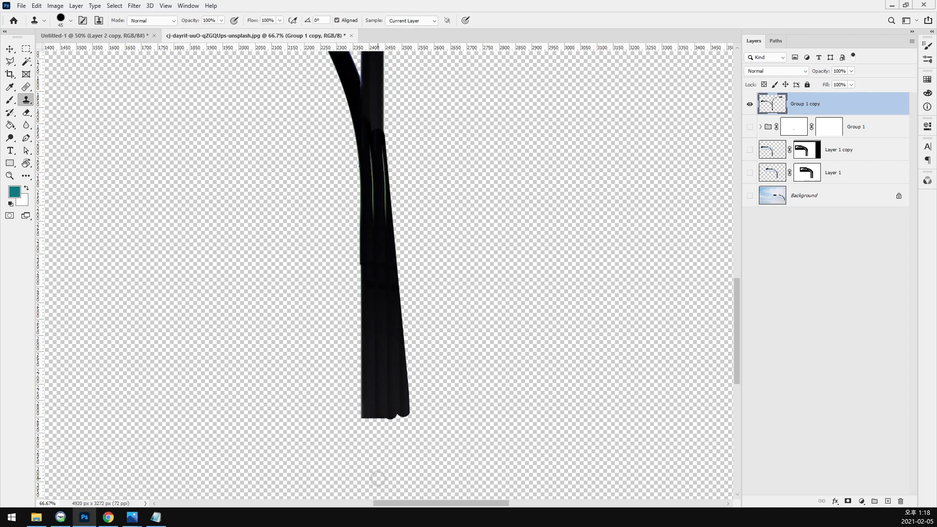
# Step: Sample the middle of the pole and clone it down the left edge to widen the lower pole on that side
pyautogui.keyDown('alt'); pyautogui.click(370, 223); pyautogui.keyUp('alt')
pyautogui.click(359, 223)
pyautogui.keyDown('shift'); pyautogui.click(359, 412); pyautogui.keyUp('shift')
pyautogui.moveTo(362, 404); pyautogui.dragTo(354, 366)
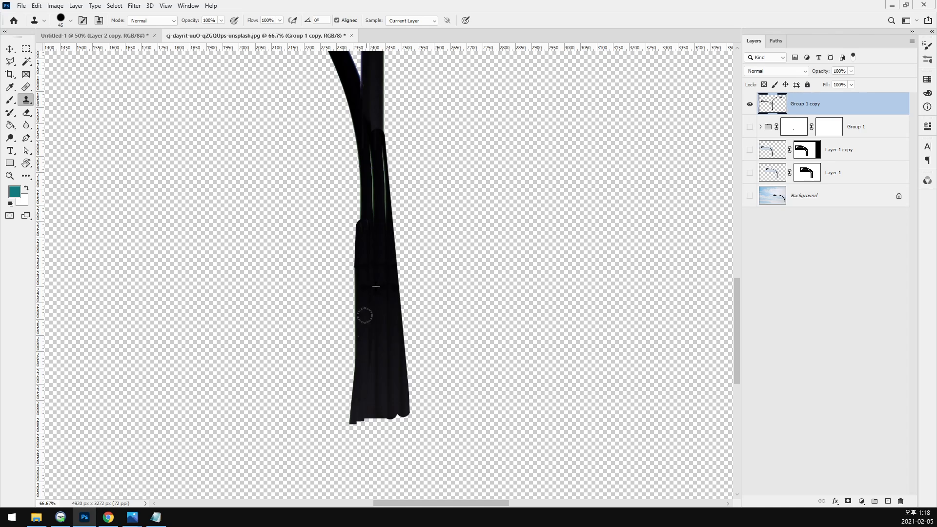
# Step: Try to extend the pole to the canvas's lower edge with straight cloned strokes, and undo those strokes
pyautogui.scroll(-5, 373, 257)
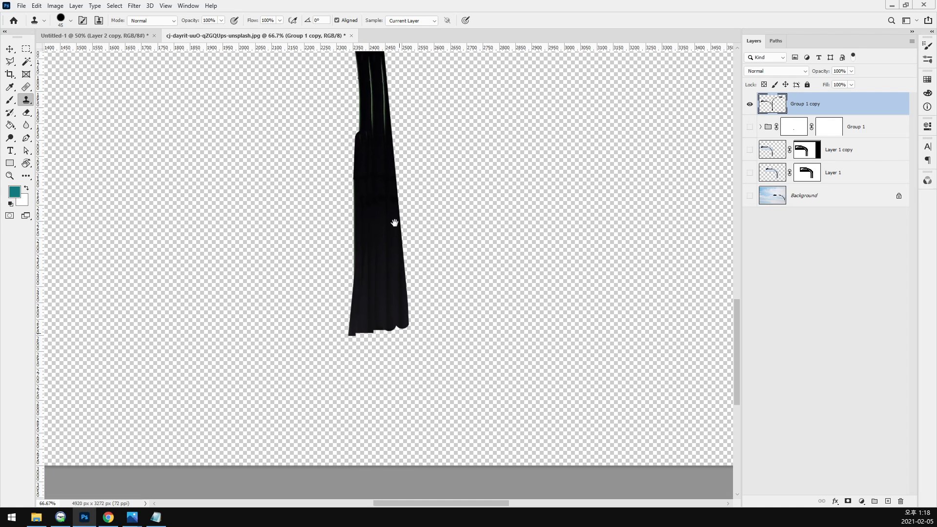
pyautogui.keyDown('shift'); pyautogui.click(376, 193); pyautogui.keyUp('shift')
pyautogui.click(370, 383)
pyautogui.keyDown('shift'); pyautogui.click(366, 274); pyautogui.keyUp('shift')
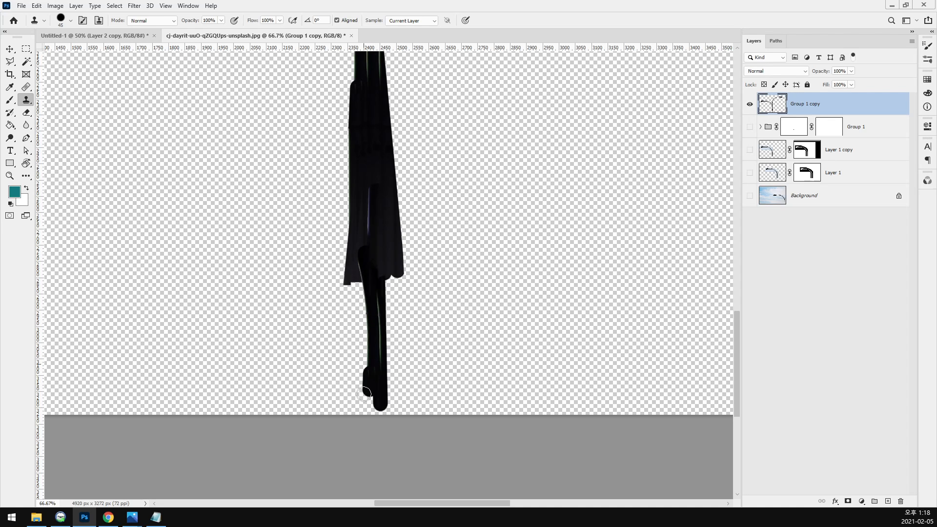
pyautogui.hotkey('ctrl', 'z')
pyautogui.hotkey('ctrl', 'z')
pyautogui.hotkey('ctrl', 'z')
pyautogui.hotkey('ctrl', 'z')
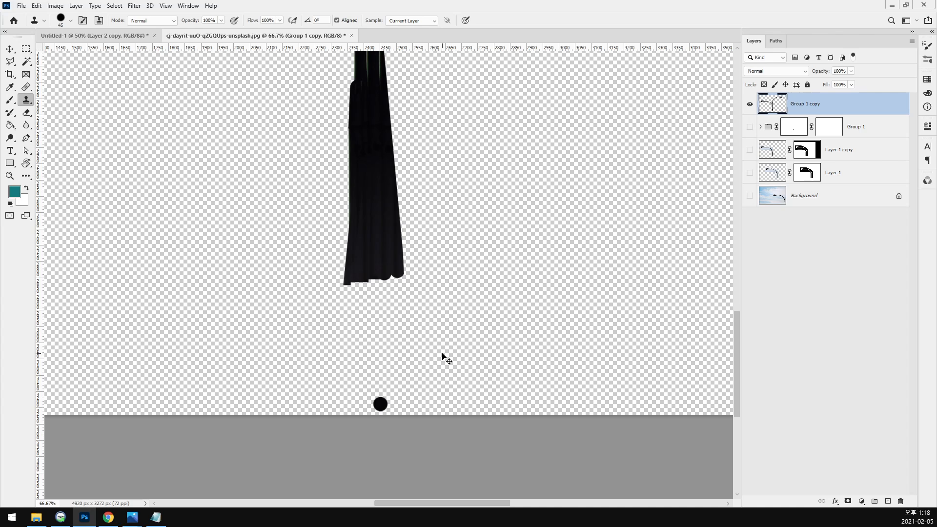
# Step: Extend the pole down to the canvas's lower edge with overlapping cloned strokes, and duplicate the layer with the original hidden
pyautogui.click(364, 252)
pyautogui.moveTo(358, 396)
pyautogui.mouseDown()
pyautogui.moveTo(379, 314)
pyautogui.moveTo(378, 244)
pyautogui.mouseUp()
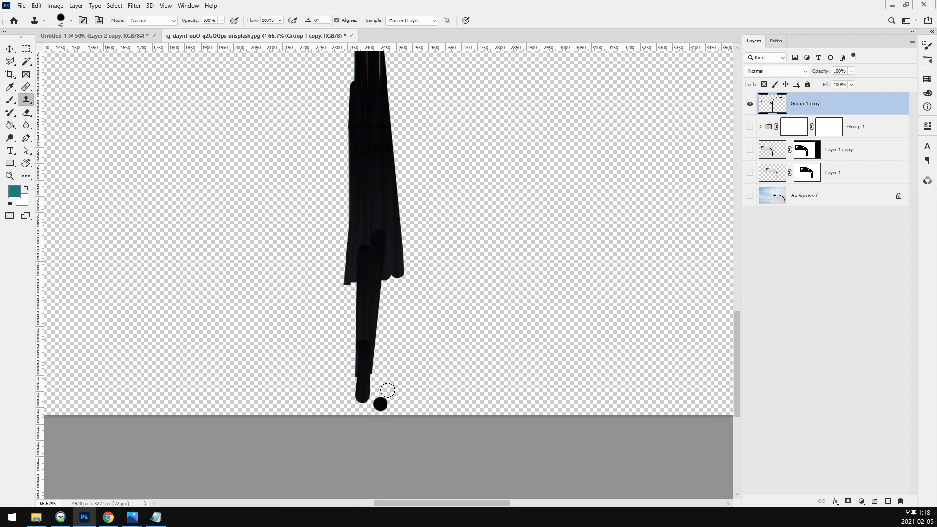
pyautogui.moveTo(383, 391)
pyautogui.mouseDown()
pyautogui.moveTo(386, 272)
pyautogui.moveTo(386, 393)
pyautogui.mouseUp()
pyautogui.moveTo(395, 298)
pyautogui.mouseDown()
pyautogui.moveTo(400, 393)
pyautogui.moveTo(404, 278)
pyautogui.mouseUp()
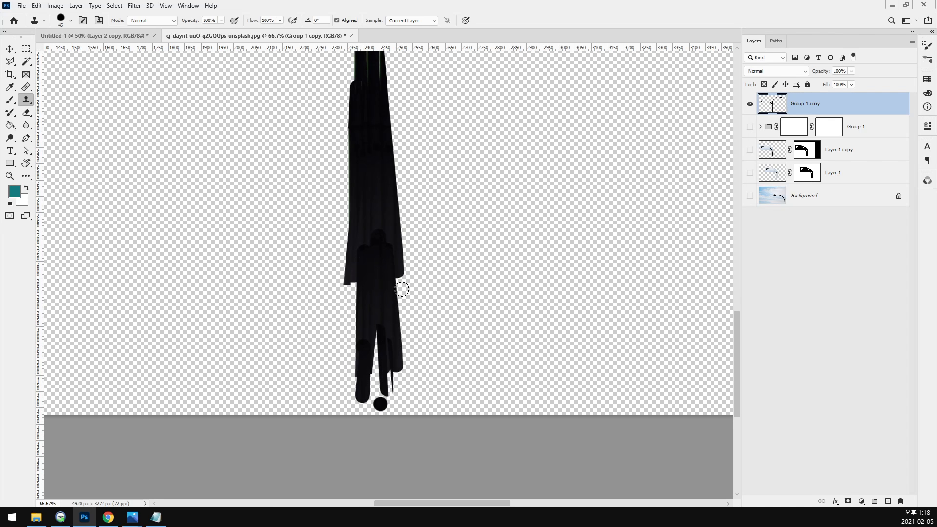
pyautogui.moveTo(394, 395); pyautogui.dragTo(403, 277)
pyautogui.moveTo(379, 380)
pyautogui.mouseDown()
pyautogui.moveTo(379, 399)
pyautogui.moveTo(373, 268)
pyautogui.moveTo(368, 391)
pyautogui.mouseUp()
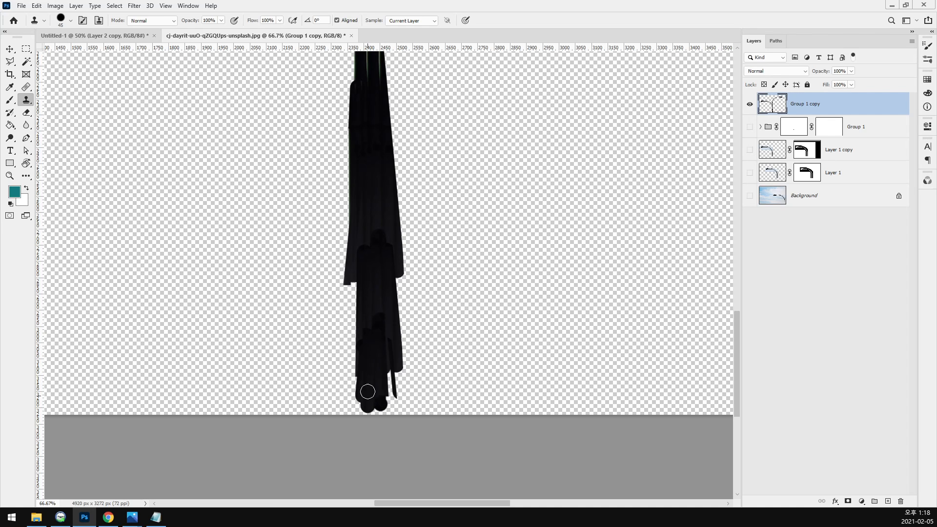
pyautogui.moveTo(364, 236); pyautogui.dragTo(359, 246)
pyautogui.moveTo(354, 287)
pyautogui.mouseDown()
pyautogui.moveTo(350, 423)
pyautogui.moveTo(355, 302)
pyautogui.moveTo(340, 404)
pyautogui.moveTo(356, 263)
pyautogui.moveTo(389, 249)
pyautogui.moveTo(391, 343)
pyautogui.moveTo(397, 257)
pyautogui.moveTo(406, 370)
pyautogui.moveTo(377, 259)
pyautogui.moveTo(391, 407)
pyautogui.moveTo(410, 413)
pyautogui.moveTo(396, 340)
pyautogui.moveTo(404, 421)
pyautogui.moveTo(355, 408)
pyautogui.moveTo(398, 412)
pyautogui.moveTo(351, 411)
pyautogui.moveTo(423, 408)
pyautogui.mouseUp()
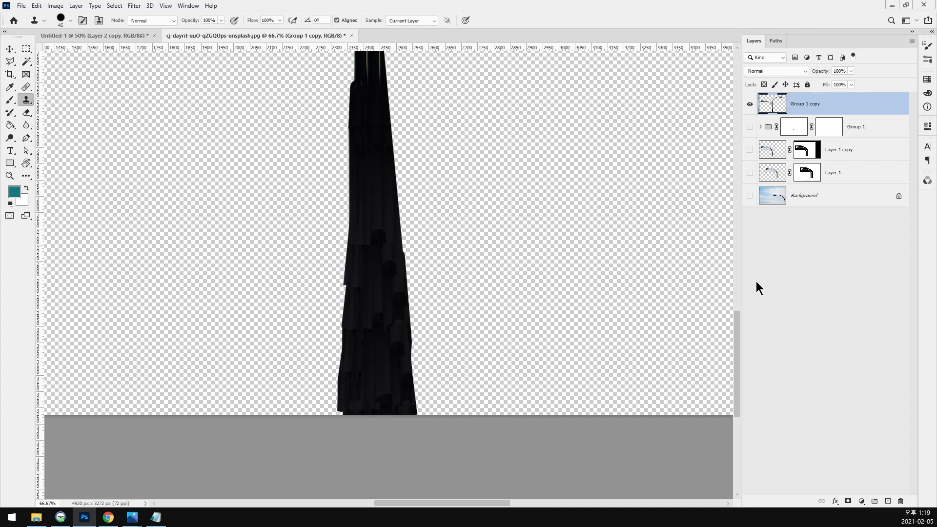
pyautogui.hotkey('ctrl', 'j')
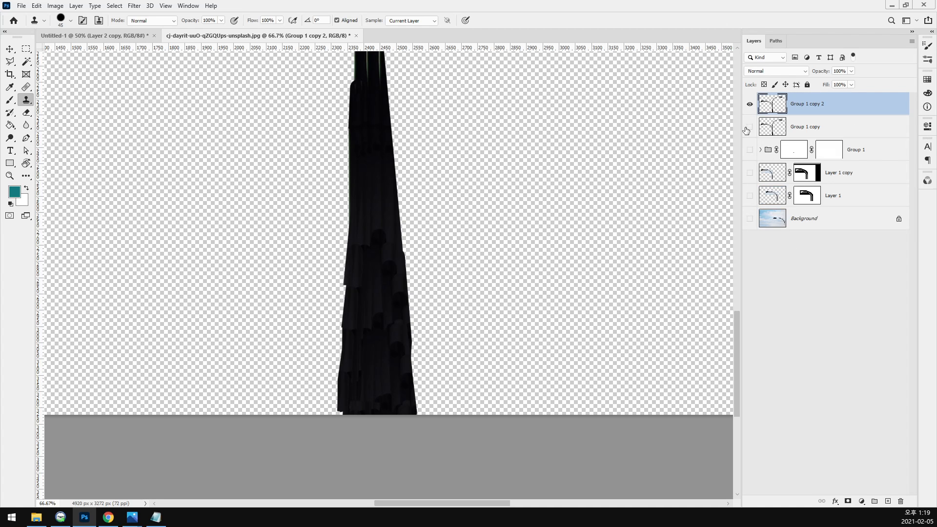
pyautogui.hotkey('ctrl', 'u')
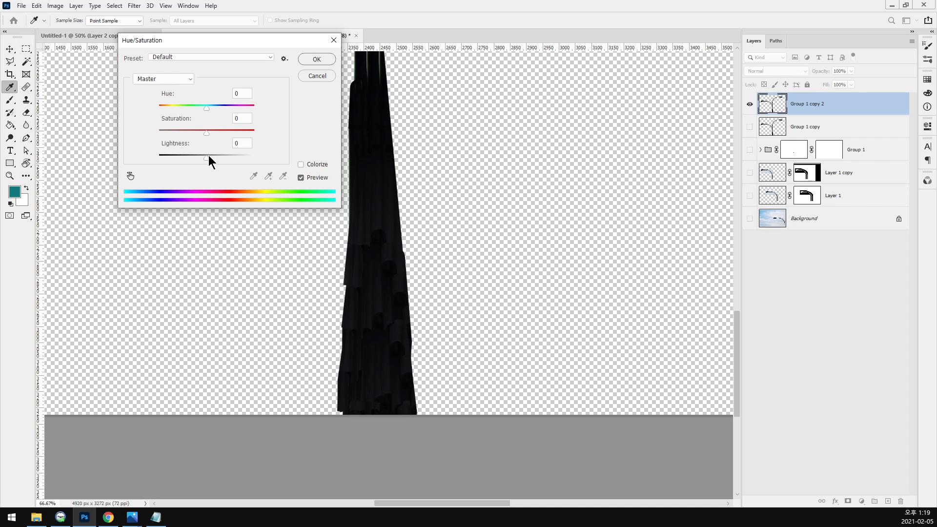
pyautogui.moveTo(209, 155); pyautogui.dragTo(226, 156)
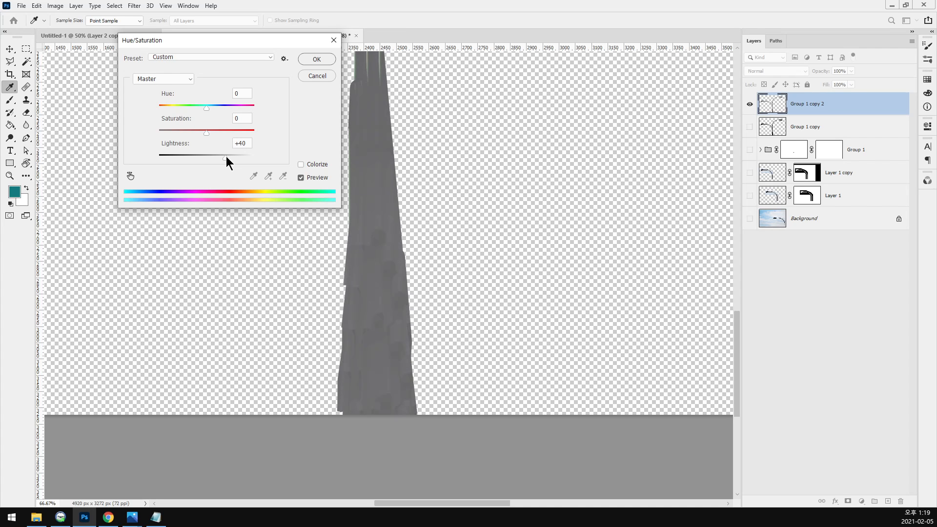
pyautogui.click(326, 74)
pyautogui.hotkey('ctrl', 'u')
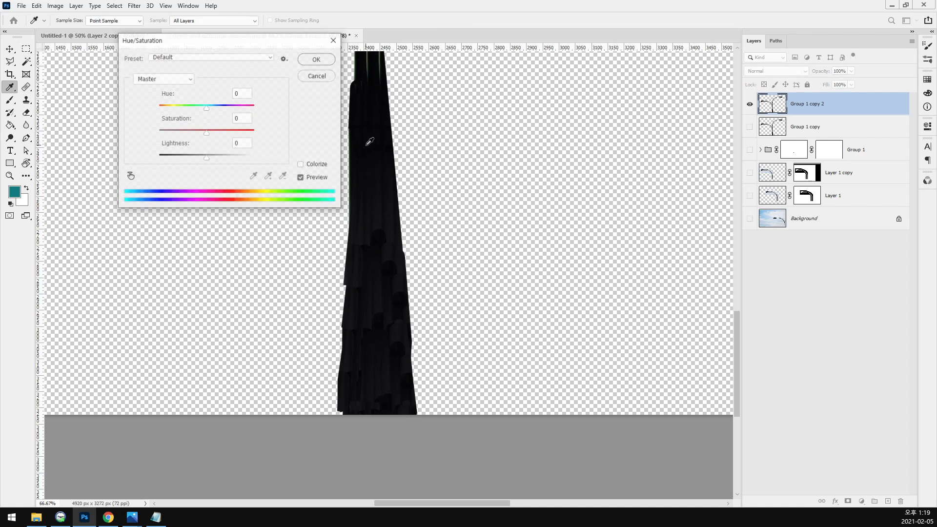
pyautogui.click(322, 74)
# Step: Brighten the duplicated streetlight layer with an RGB curve point at input 80, output 154
pyautogui.hotkey('ctrl', 'm')
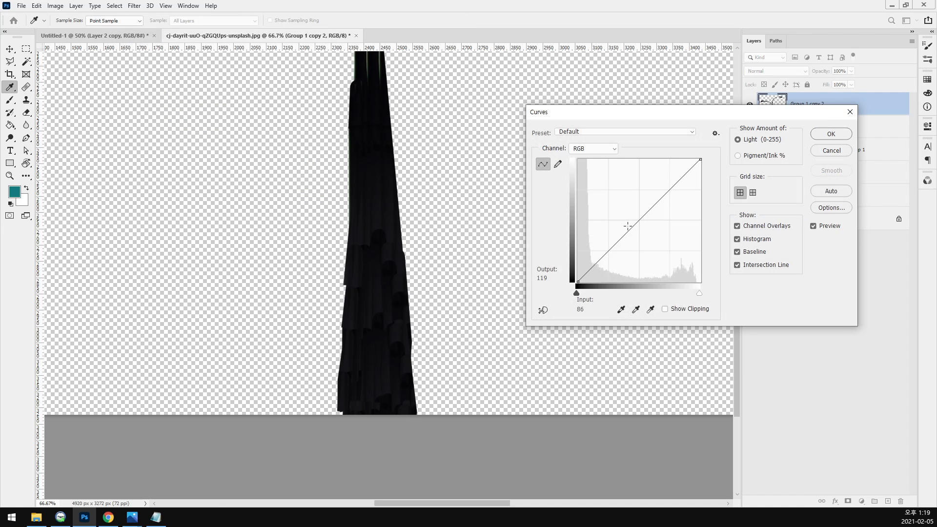
pyautogui.moveTo(629, 232); pyautogui.dragTo(616, 207)
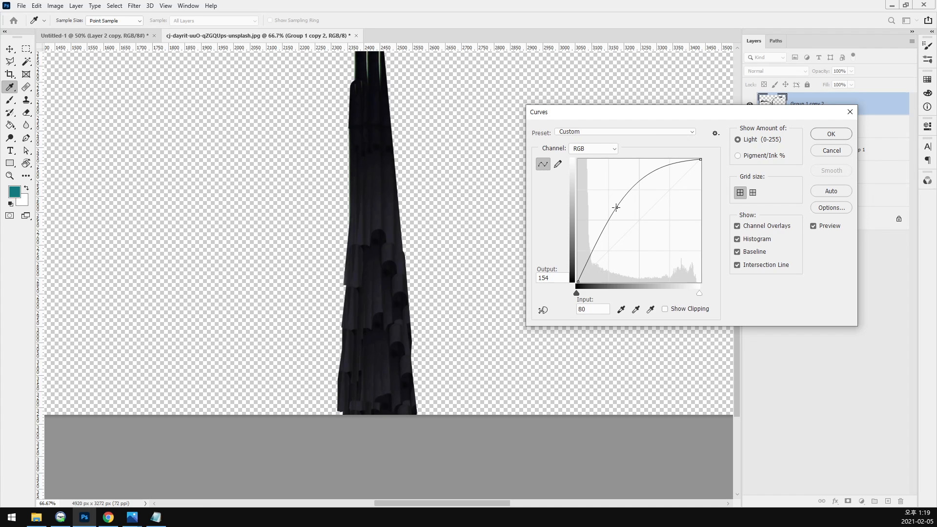
pyautogui.click(830, 134)
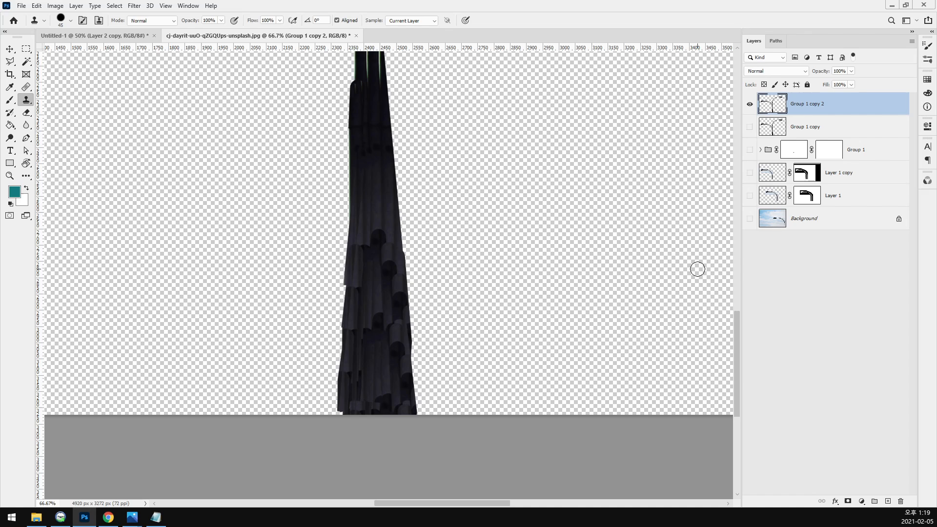
# Step: Blend the tone at the joint of the two arms with a smaller Healing Brush
pyautogui.moveTo(560, 237)
pyautogui.mouseDown()
pyautogui.moveTo(454, 317)
pyautogui.moveTo(448, 355)
pyautogui.moveTo(452, 345)
pyautogui.moveTo(358, 288)
pyautogui.moveTo(407, 403)
pyautogui.moveTo(441, 174)
pyautogui.moveTo(426, 181)
pyautogui.mouseUp()
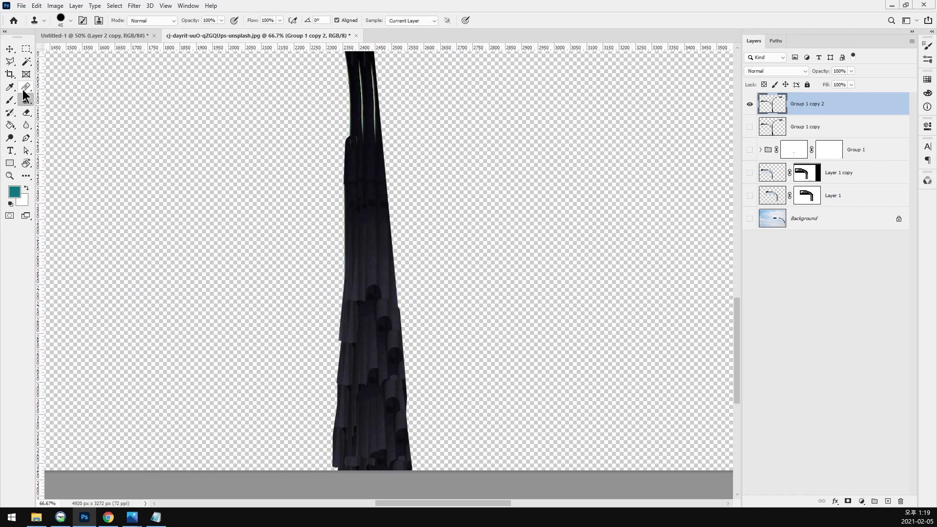
pyautogui.click(23, 90)
pyautogui.rightClick(28, 88)
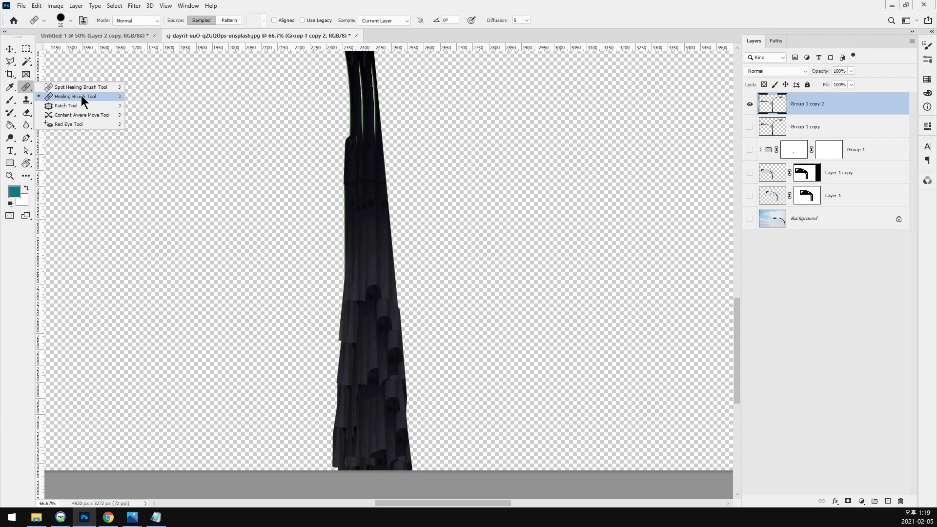
pyautogui.click(82, 100)
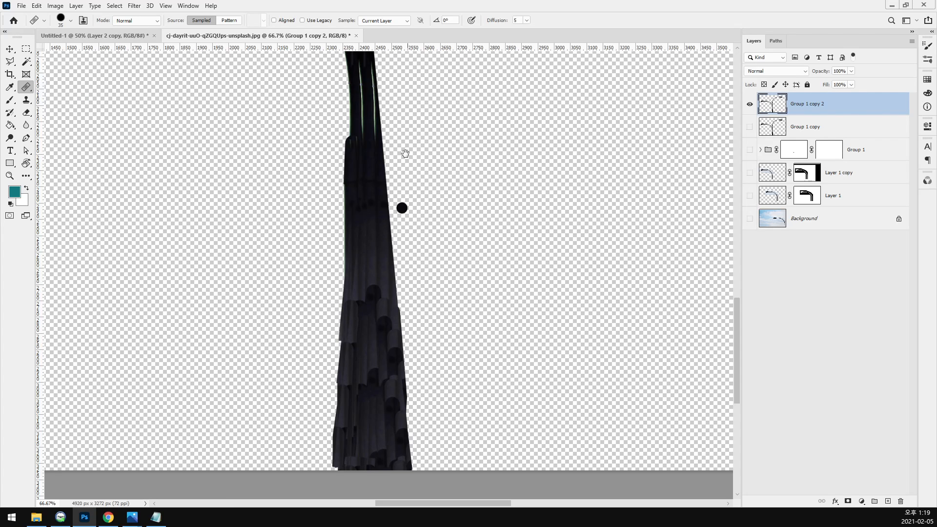
pyautogui.moveTo(401, 207); pyautogui.dragTo(386, 277)
pyautogui.keyDown('ctrl'); pyautogui.click(347, 165); pyautogui.keyUp('ctrl')
pyautogui.press('[')
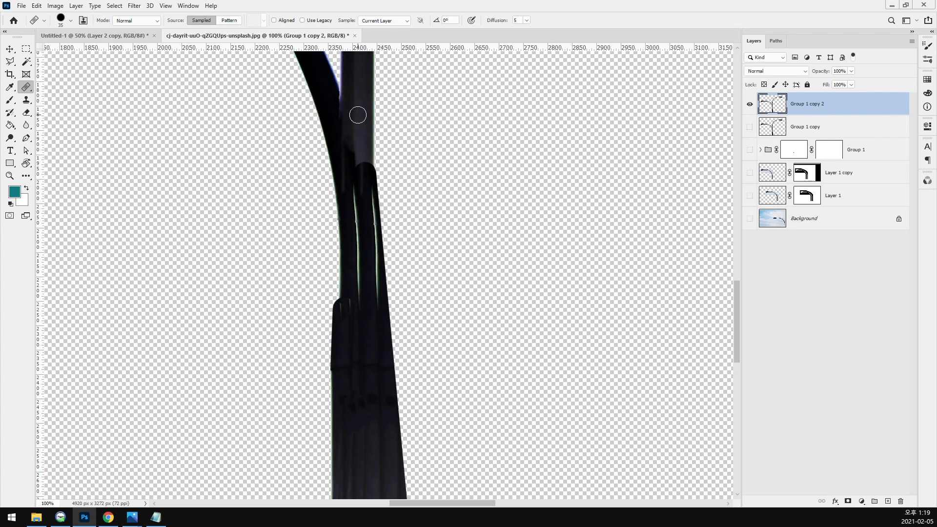
pyautogui.moveTo(359, 101)
pyautogui.mouseDown()
pyautogui.moveTo(341, 119)
pyautogui.moveTo(334, 109)
pyautogui.moveTo(340, 149)
pyautogui.moveTo(330, 121)
pyautogui.moveTo(345, 120)
pyautogui.moveTo(348, 145)
pyautogui.moveTo(358, 116)
pyautogui.moveTo(343, 138)
pyautogui.moveTo(347, 174)
pyautogui.moveTo(357, 181)
pyautogui.moveTo(357, 161)
pyautogui.moveTo(354, 192)
pyautogui.moveTo(364, 165)
pyautogui.moveTo(359, 224)
pyautogui.moveTo(359, 119)
pyautogui.mouseUp()
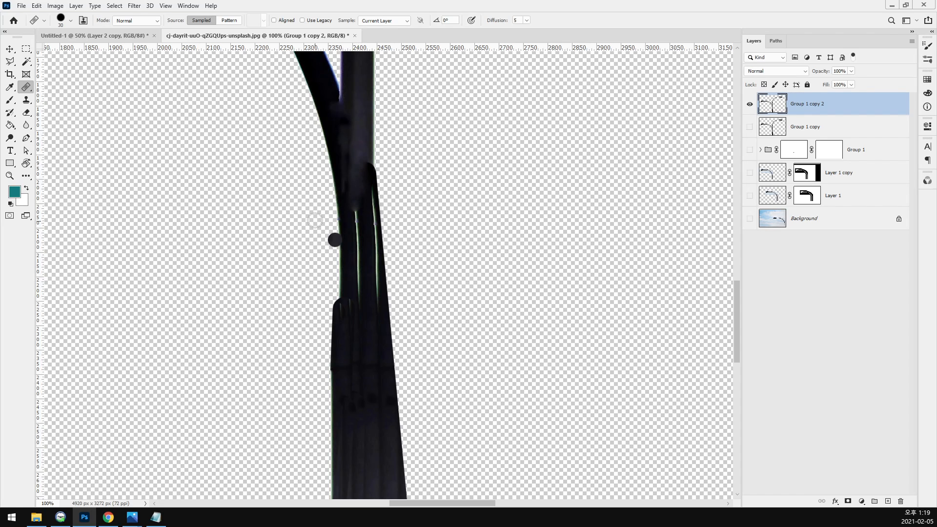
# Step: Sample the dark pole texture and heal the light gaps between the strokes below the joint with a size 20 brush
pyautogui.keyDown('alt'); pyautogui.click(362, 207); pyautogui.keyUp('alt')
pyautogui.press('[')
pyautogui.moveTo(357, 211); pyautogui.dragTo(356, 305)
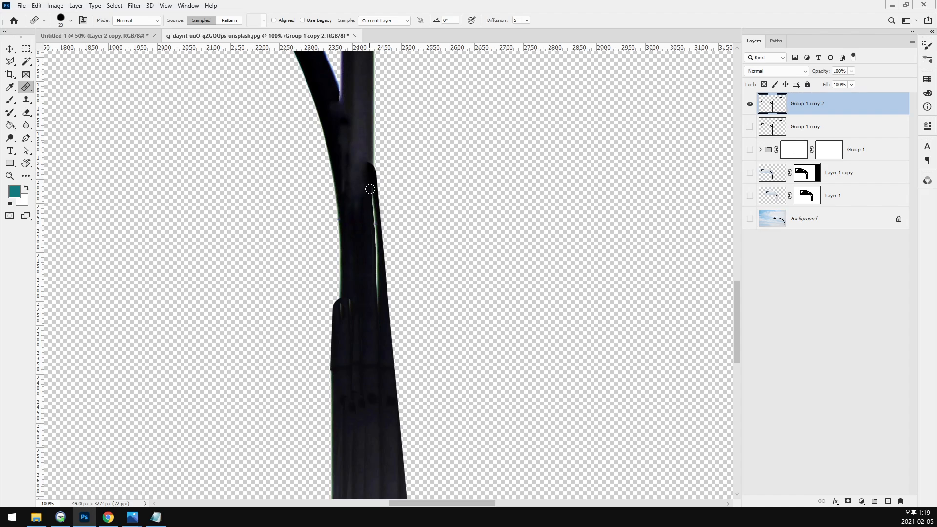
pyautogui.moveTo(370, 189); pyautogui.dragTo(379, 314)
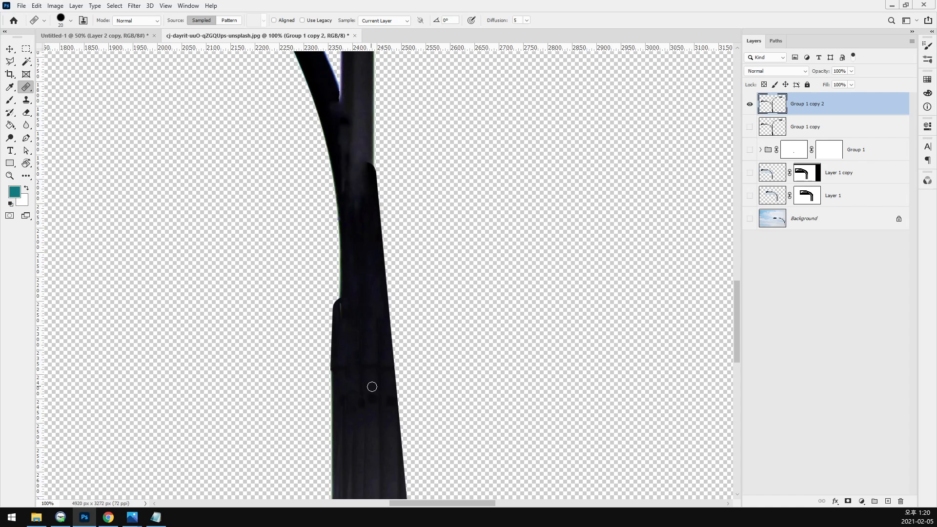
pyautogui.moveTo(372, 386); pyautogui.dragTo(366, 317)
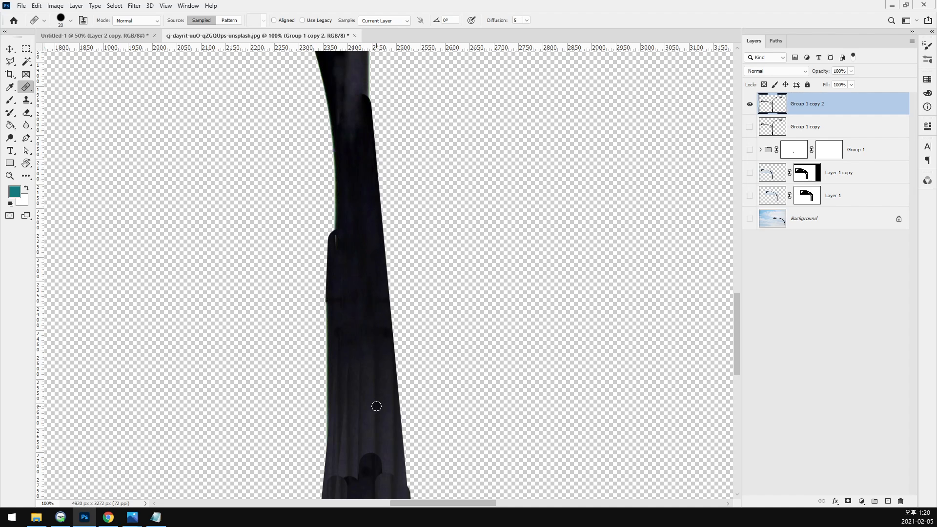
# Step: Heal the dark spots and vertical stroke seams in the middle section of the pole
pyautogui.click(362, 371)
pyautogui.moveTo(373, 411); pyautogui.dragTo(376, 292)
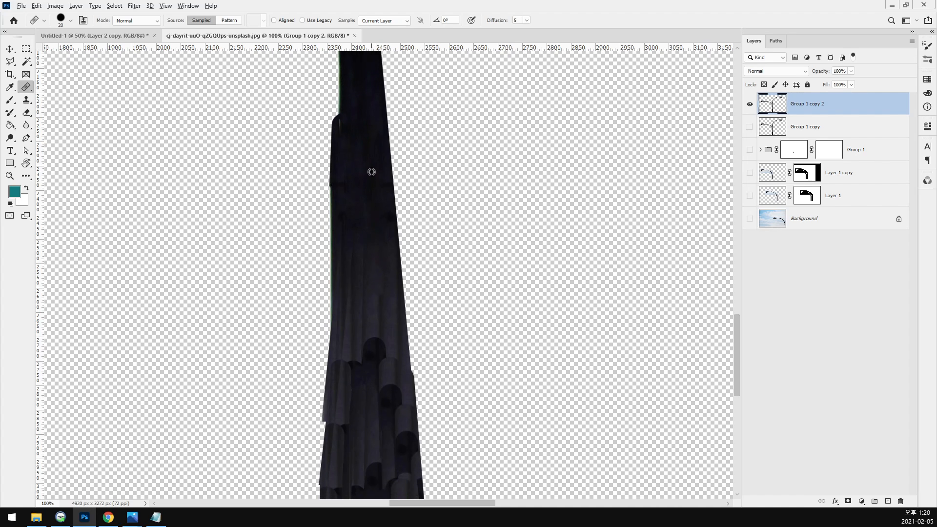
pyautogui.click(356, 289)
pyautogui.click(341, 215)
pyautogui.click(343, 278)
pyautogui.click(372, 352)
pyautogui.moveTo(364, 344); pyautogui.dragTo(363, 360)
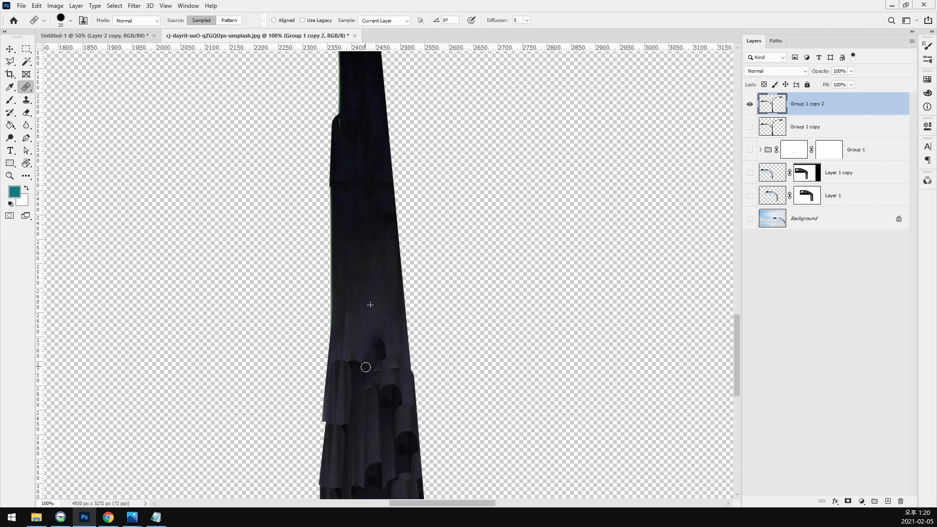
# Step: Smooth the overlapping clone marks on the lower pole with further Healing Brush strokes sampled from nearby texture
pyautogui.click(381, 344)
pyautogui.moveTo(381, 408); pyautogui.dragTo(379, 352)
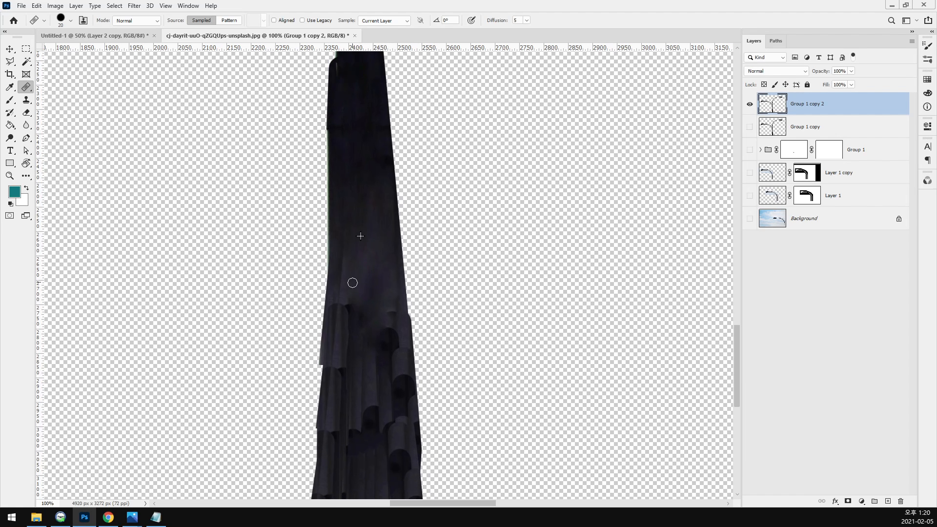
pyautogui.moveTo(342, 314); pyautogui.dragTo(348, 371)
pyautogui.moveTo(385, 294)
pyautogui.mouseDown()
pyautogui.moveTo(386, 368)
pyautogui.moveTo(388, 276)
pyautogui.moveTo(393, 365)
pyautogui.moveTo(392, 294)
pyautogui.moveTo(398, 336)
pyautogui.mouseUp()
pyautogui.moveTo(400, 388); pyautogui.dragTo(404, 312)
pyautogui.scroll(-3, 356, 367)
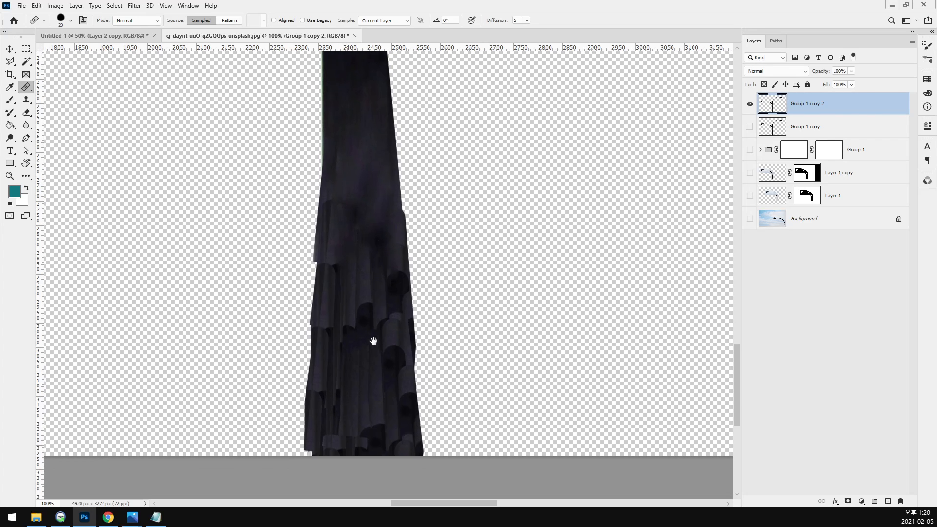
pyautogui.scroll(1, 372, 339)
pyautogui.keyDown('alt'); pyautogui.click(360, 271); pyautogui.keyUp('alt')
pyautogui.moveTo(372, 224)
pyautogui.mouseDown()
pyautogui.moveTo(375, 302)
pyautogui.moveTo(375, 201)
pyautogui.moveTo(390, 314)
pyautogui.mouseUp()
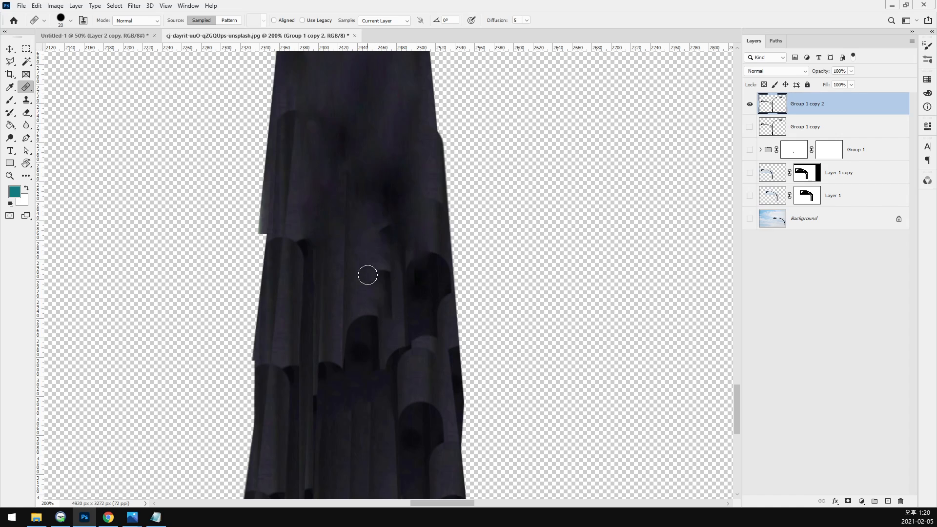
pyautogui.moveTo(368, 273)
pyautogui.mouseDown()
pyautogui.moveTo(388, 300)
pyautogui.moveTo(383, 269)
pyautogui.mouseUp()
pyautogui.moveTo(363, 251)
pyautogui.mouseDown()
pyautogui.moveTo(382, 228)
pyautogui.moveTo(386, 249)
pyautogui.moveTo(416, 265)
pyautogui.moveTo(368, 257)
pyautogui.moveTo(398, 324)
pyautogui.moveTo(426, 268)
pyautogui.moveTo(437, 283)
pyautogui.moveTo(416, 307)
pyautogui.moveTo(431, 388)
pyautogui.moveTo(432, 379)
pyautogui.mouseUp()
pyautogui.scroll(-3, 433, 379)
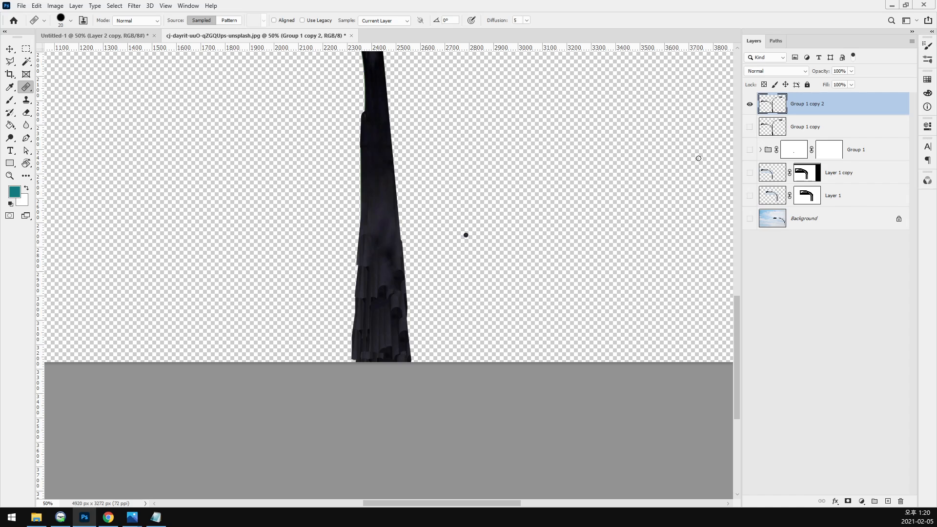
# Step: Hide Group 1 copy 2 and Group 1 copy, and show Group 1 and Layer 1 copy instead
pyautogui.click(749, 104)
pyautogui.click(749, 127)
pyautogui.click(787, 129)
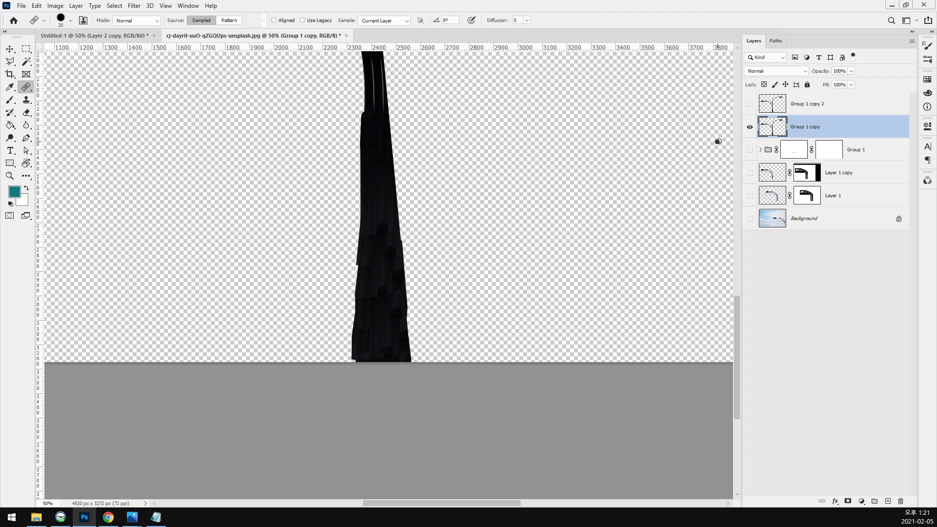
pyautogui.click(749, 126)
pyautogui.click(750, 150)
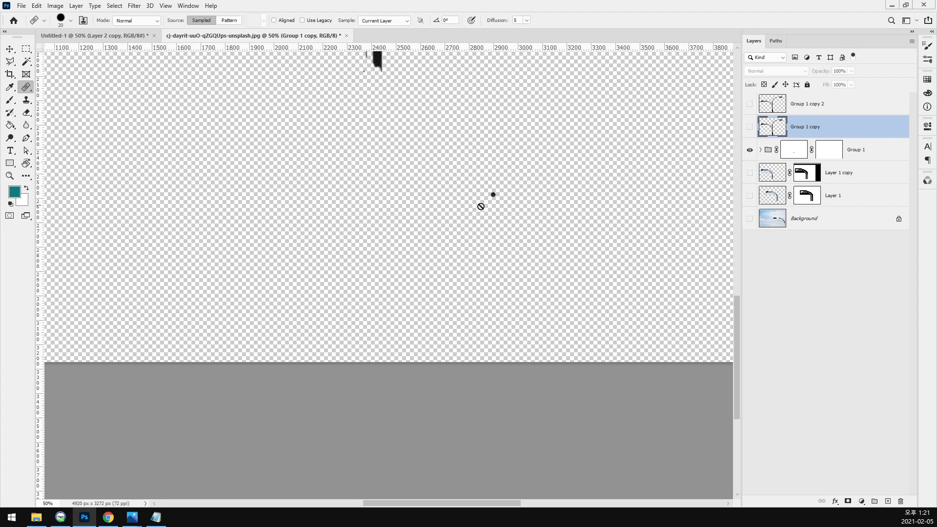
pyautogui.scroll(2, 463, 210)
pyautogui.scroll(4, 450, 216)
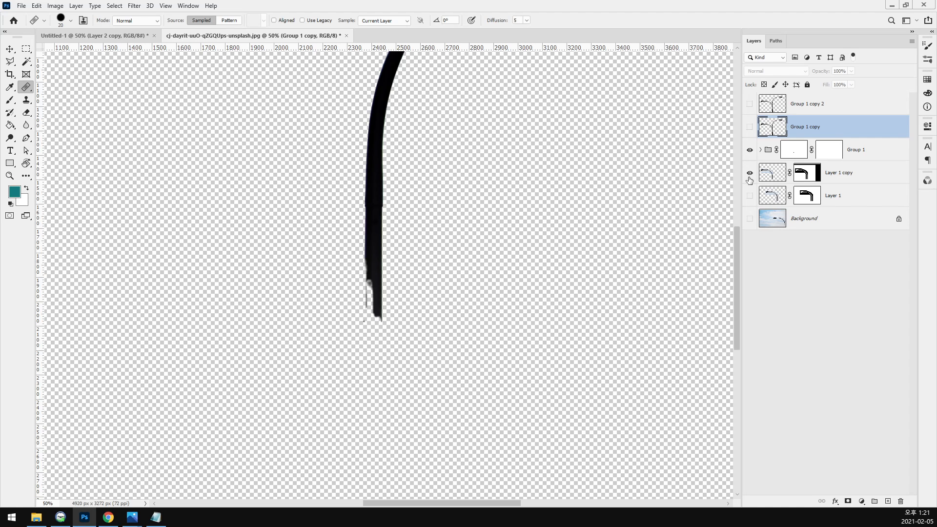
# Step: Group Layer 1 copy with Group 1, and merge a duplicate of that group into one layer with the original hidden
pyautogui.click(858, 177)
pyautogui.keyDown('shift'); pyautogui.click(873, 158); pyautogui.keyUp('shift')
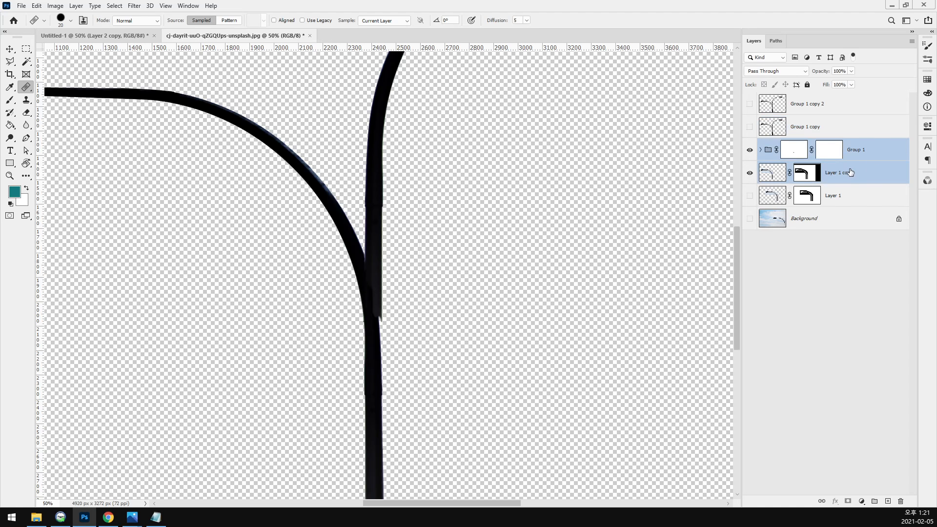
pyautogui.hotkey('ctrl', 'g')
pyautogui.hotkey('ctrl', 'j')
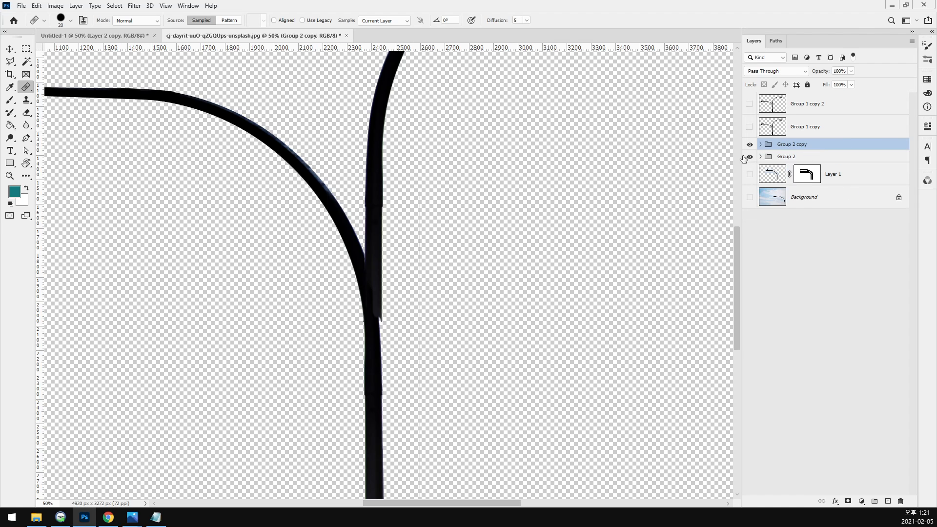
pyautogui.click(750, 156)
pyautogui.hotkey('ctrl', 'e')
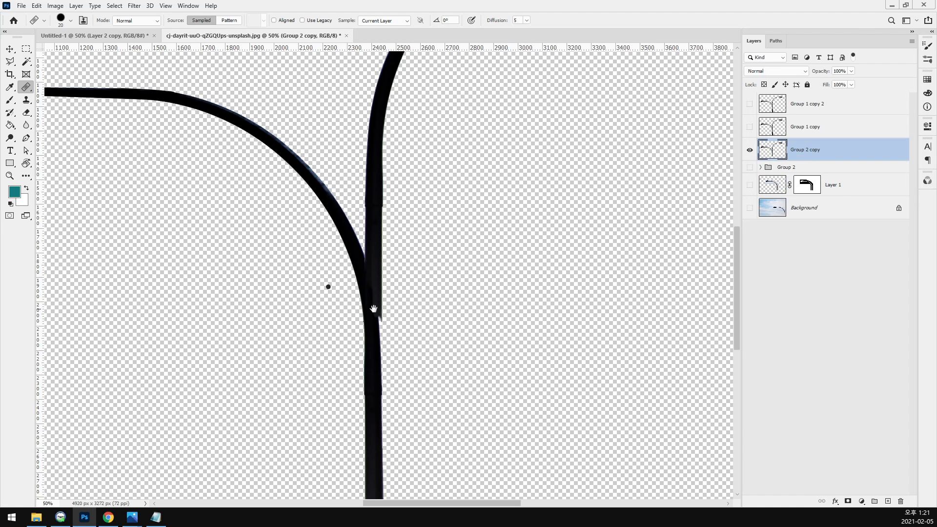
# Step: Copy the straight lower section of the pole to a new layer and move it down to the canvas's lower edge
pyautogui.moveTo(374, 309); pyautogui.dragTo(379, 95)
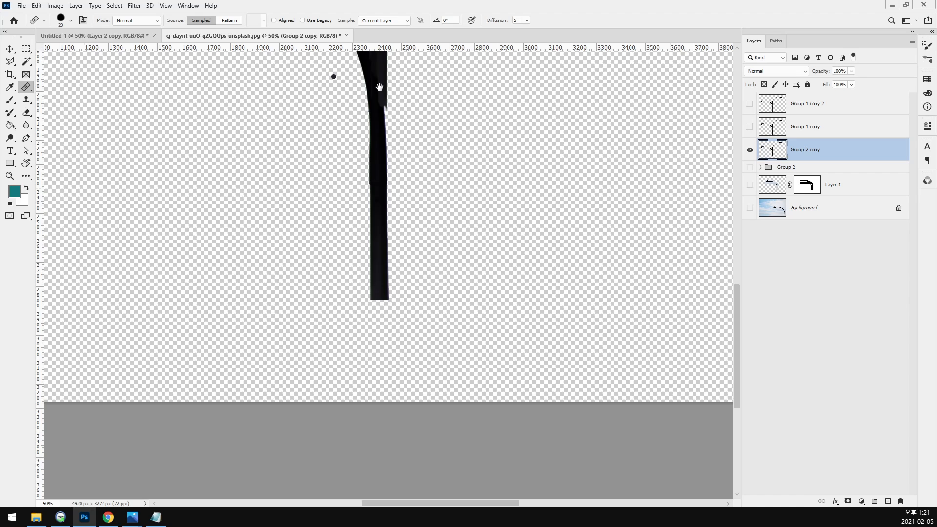
pyautogui.click(26, 48)
pyautogui.moveTo(335, 124)
pyautogui.mouseDown()
pyautogui.moveTo(428, 147)
pyautogui.moveTo(427, 307)
pyautogui.mouseUp()
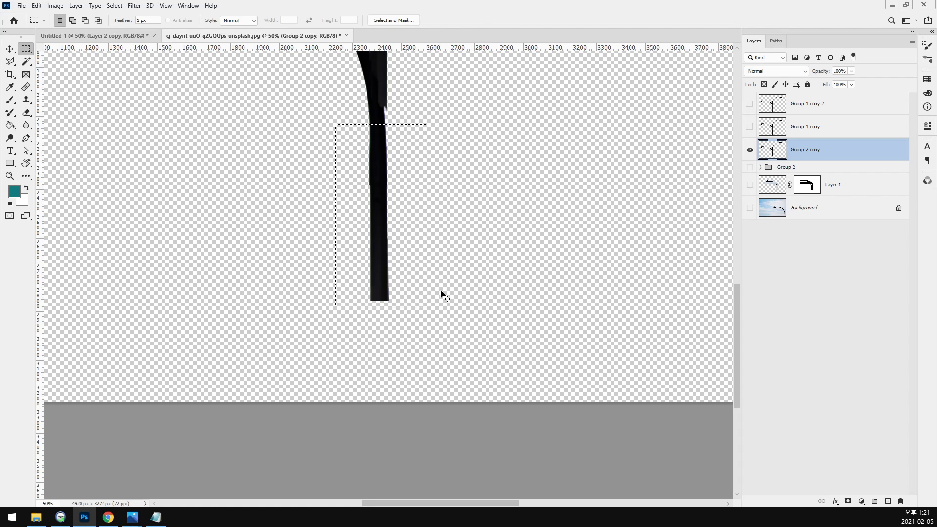
pyautogui.hotkey('ctrl', 'j')
pyautogui.press('v')
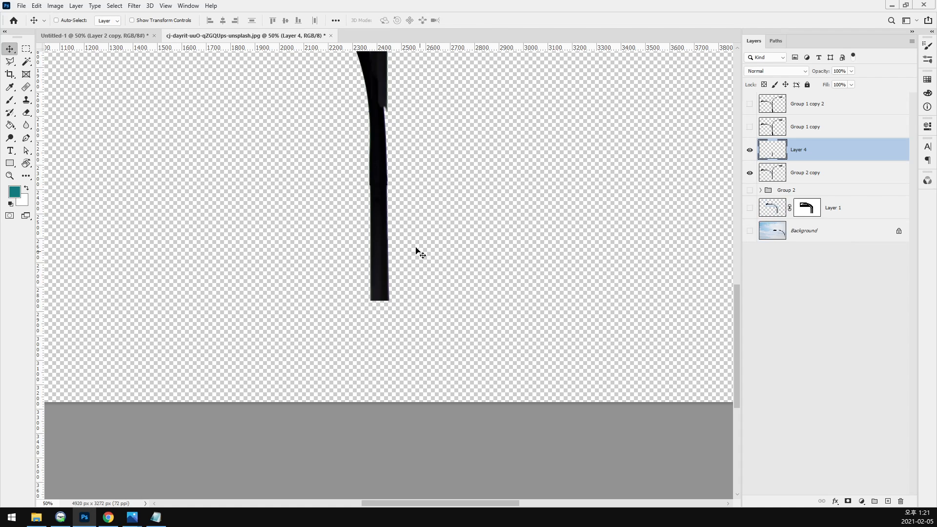
pyautogui.moveTo(382, 174)
pyautogui.mouseDown()
pyautogui.moveTo(376, 363)
pyautogui.moveTo(384, 319)
pyautogui.mouseUp()
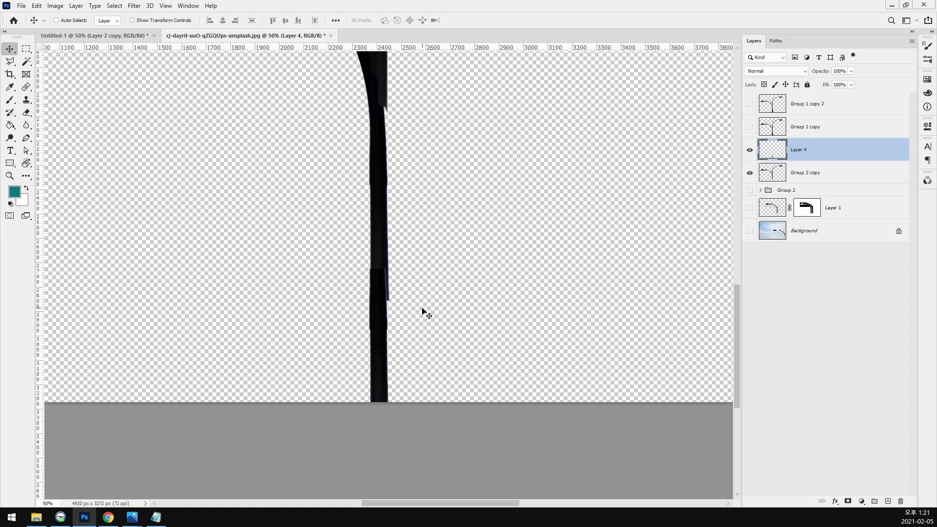
# Step: Widen the copied lower pole section slightly, extend it upward over the joint, and merge it with Group 2 copy
pyautogui.hotkey('ctrl', 't')
pyautogui.moveTo(424, 268); pyautogui.dragTo(429, 258)
pyautogui.moveTo(337, 260); pyautogui.dragTo(325, 238)
pyautogui.moveTo(424, 242); pyautogui.dragTo(432, 229)
pyautogui.press('Return')
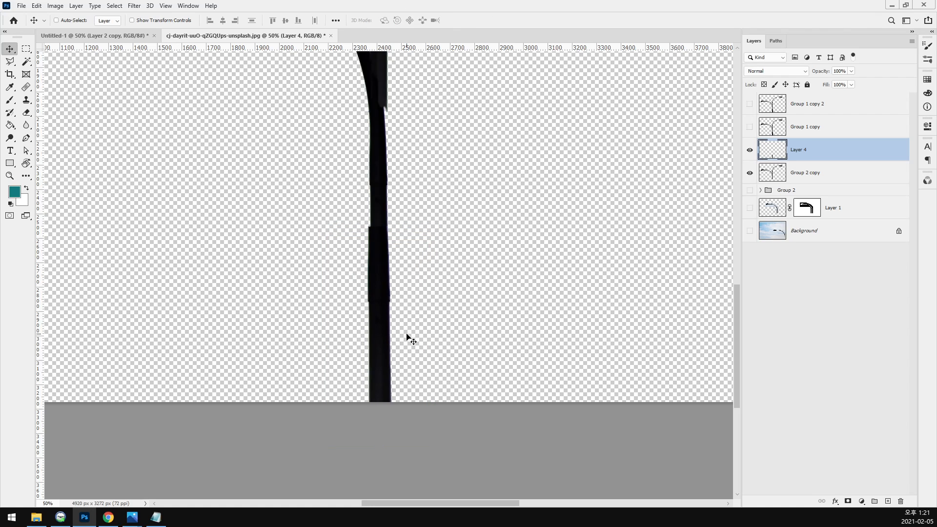
pyautogui.keyDown('ctrl'); pyautogui.click(813, 174); pyautogui.keyUp('ctrl')
pyautogui.hotkey('ctrl', 'e')
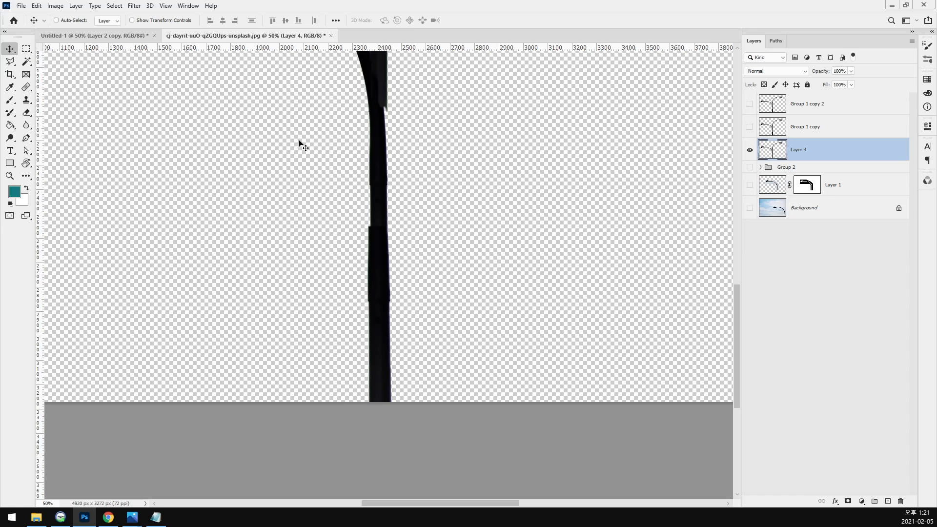
# Step: Even out the stepped joints and edges of the lower pole with a slightly smaller Clone Stamp, sampling from the pole below the fork
pyautogui.click(26, 99)
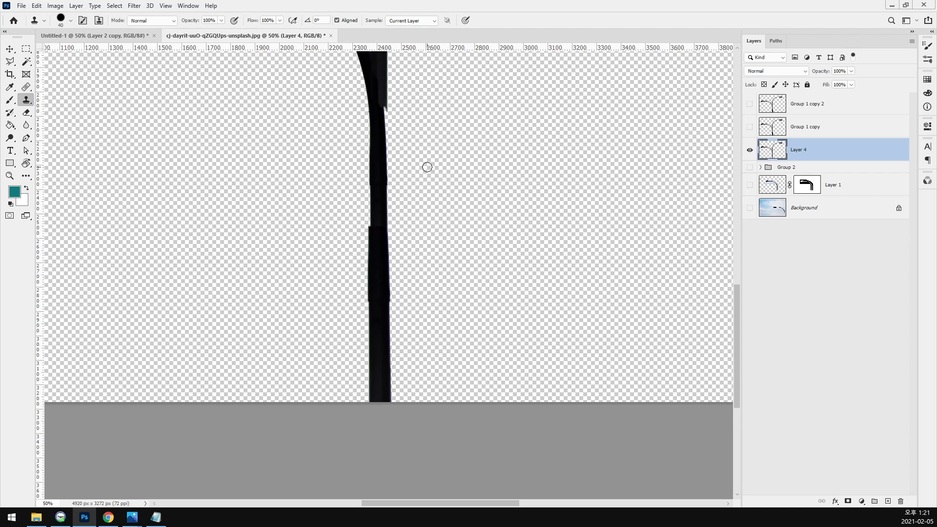
pyautogui.press('[')
pyautogui.keyDown('alt'); pyautogui.click(380, 113); pyautogui.keyUp('alt')
pyautogui.click(382, 103)
pyautogui.moveTo(383, 239); pyautogui.dragTo(384, 239)
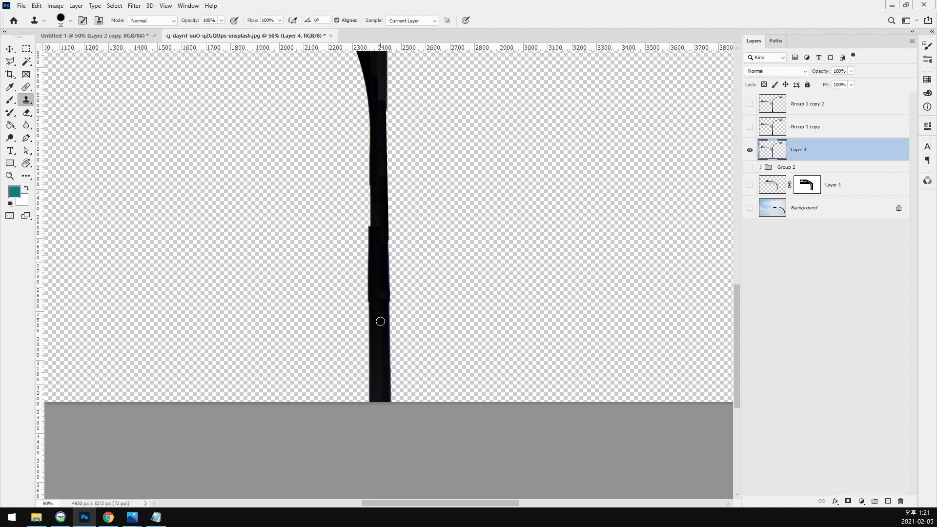
pyautogui.moveTo(378, 104); pyautogui.dragTo(383, 106)
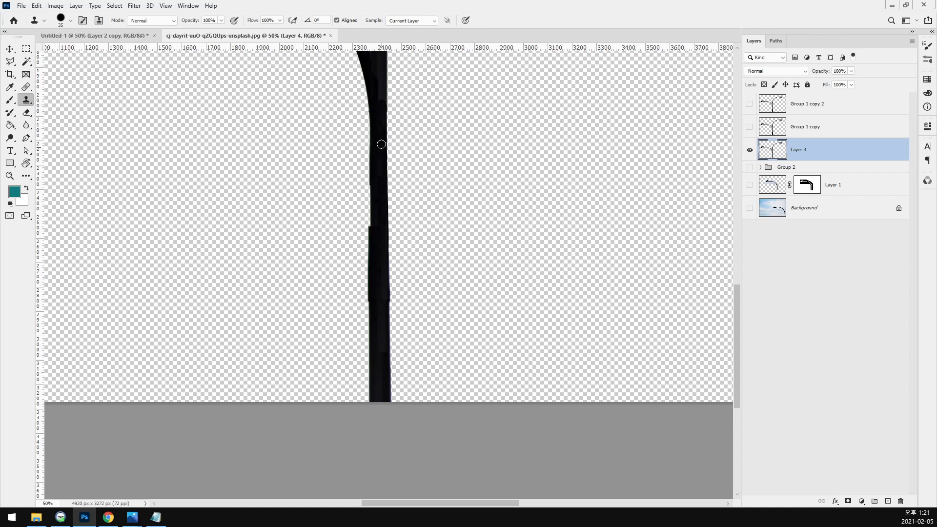
pyautogui.moveTo(373, 137); pyautogui.dragTo(371, 383)
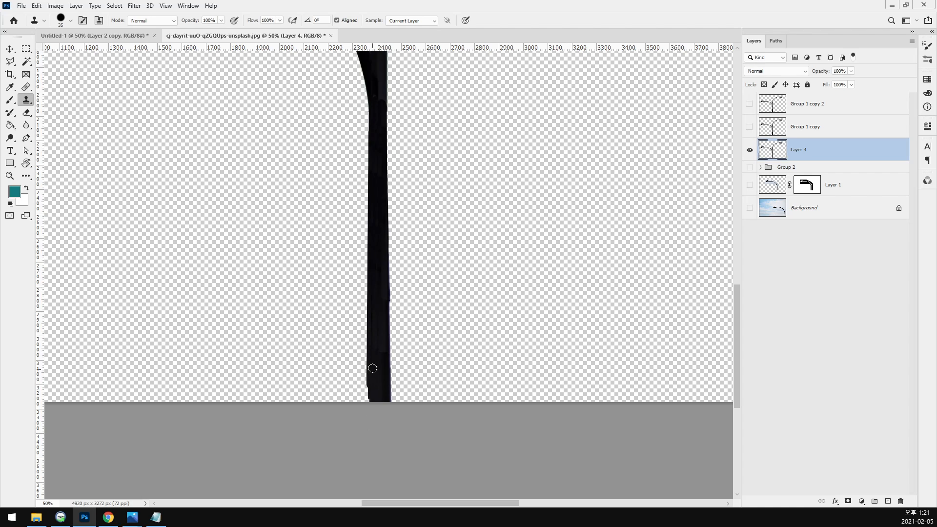
pyautogui.moveTo(366, 410); pyautogui.dragTo(367, 381)
pyautogui.scroll(-2, 377, 362)
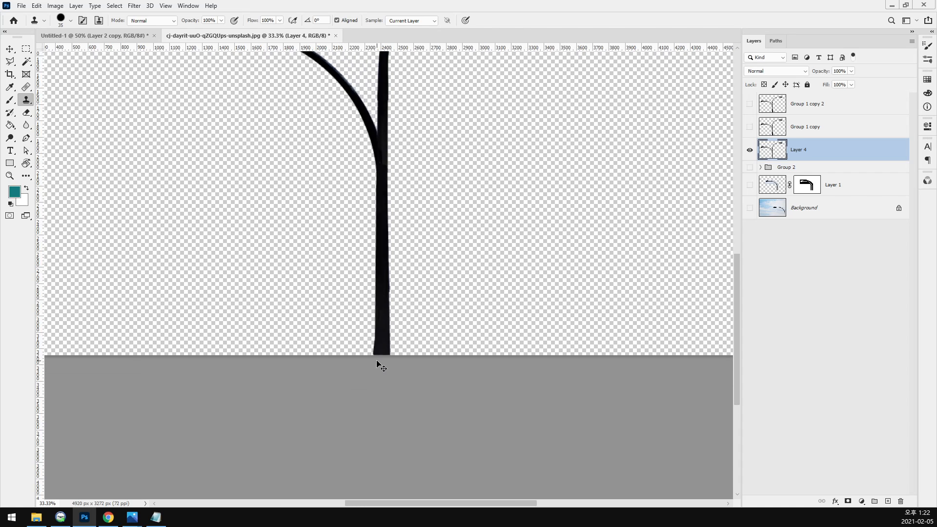
# Step: Shift the streetlight up and to the right, and trim the uneven left edge of its lower pole with a polygonal selection
pyautogui.press('v')
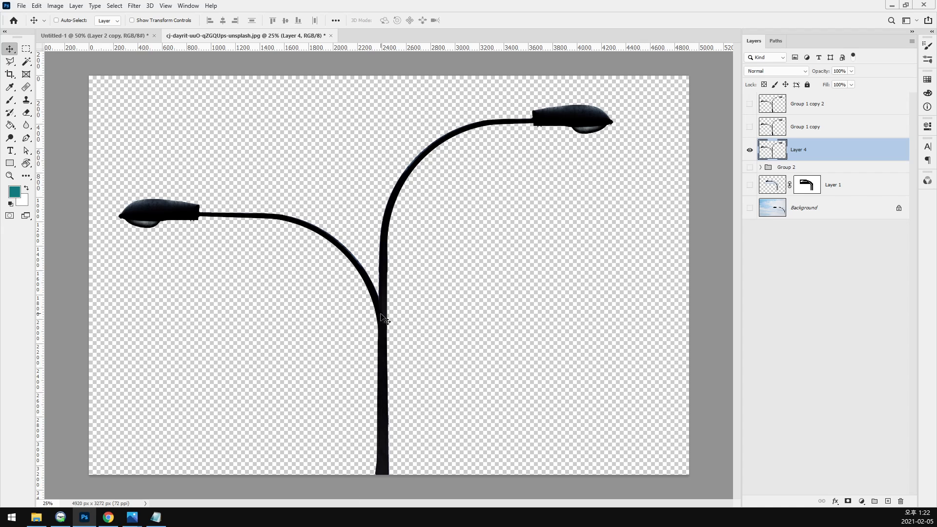
pyautogui.moveTo(379, 307); pyautogui.dragTo(403, 293)
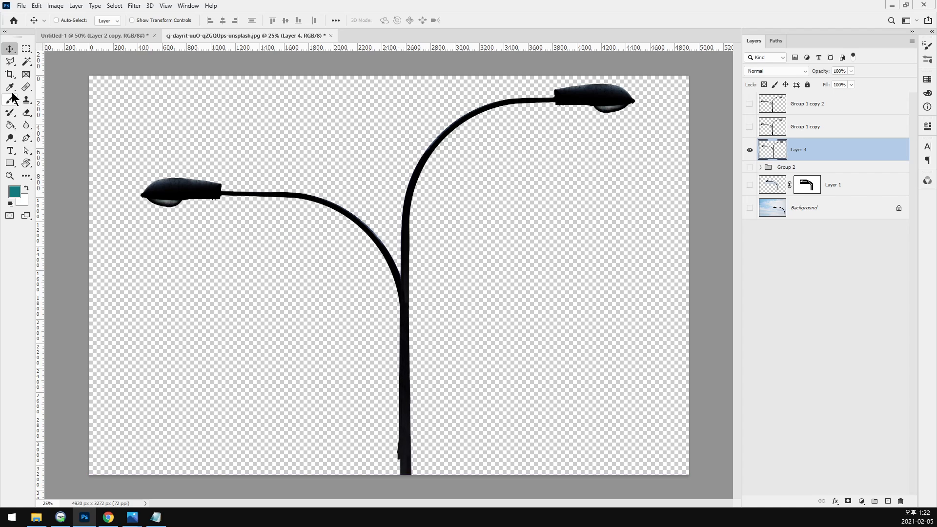
pyautogui.click(15, 61)
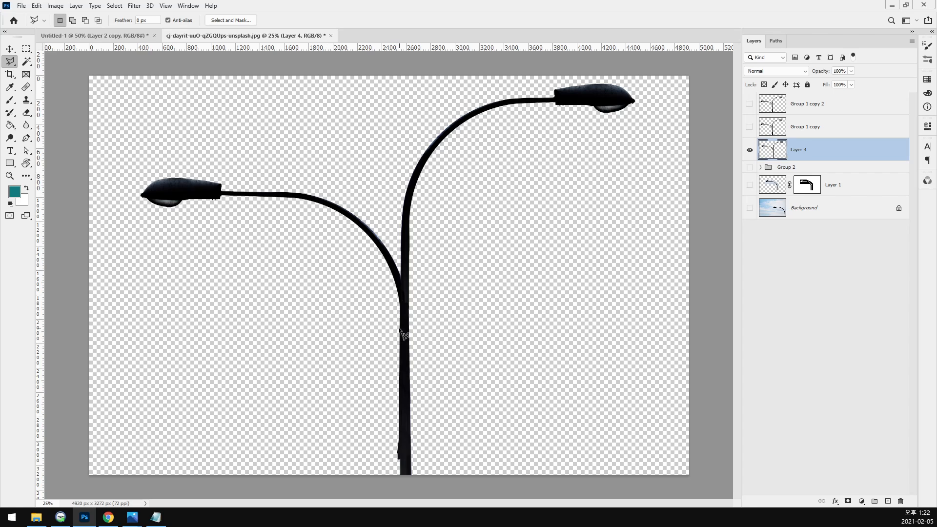
pyautogui.click(401, 350)
pyautogui.click(401, 500)
pyautogui.click(296, 410)
pyautogui.doubleClick(318, 326)
pyautogui.hotkey('ctrl', 'd')
pyautogui.press('v')
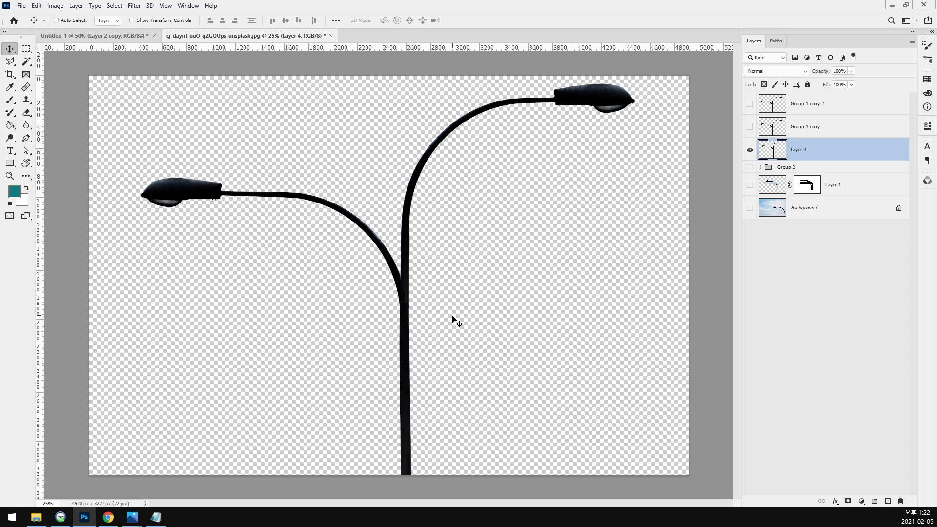
# Step: Convert the merged streetlight layer to a smart object and copy it into the Untitled-1 artboard
pyautogui.rightClick(812, 152)
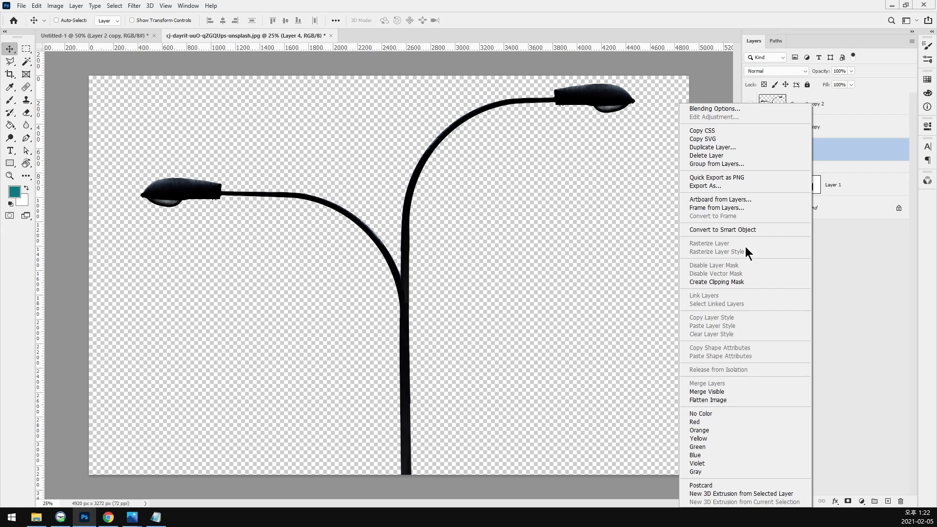
pyautogui.click(872, 291)
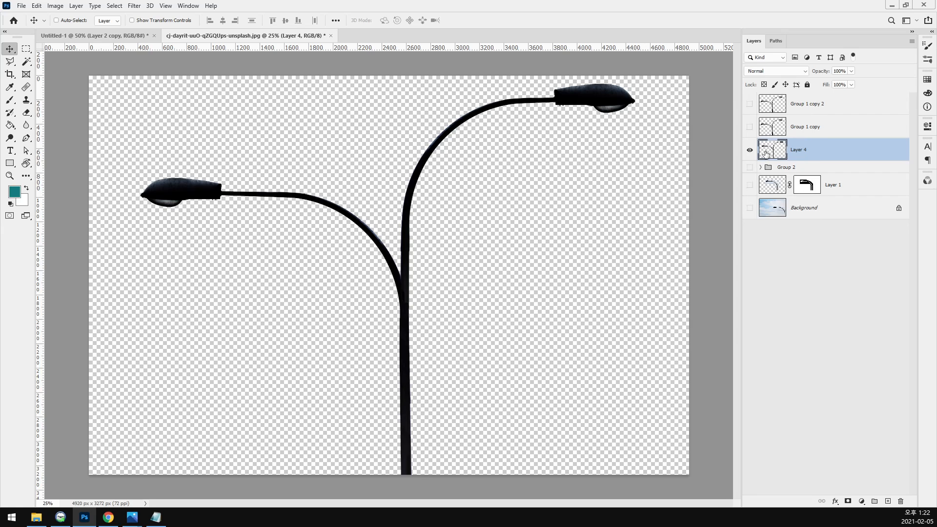
pyautogui.rightClick(812, 145)
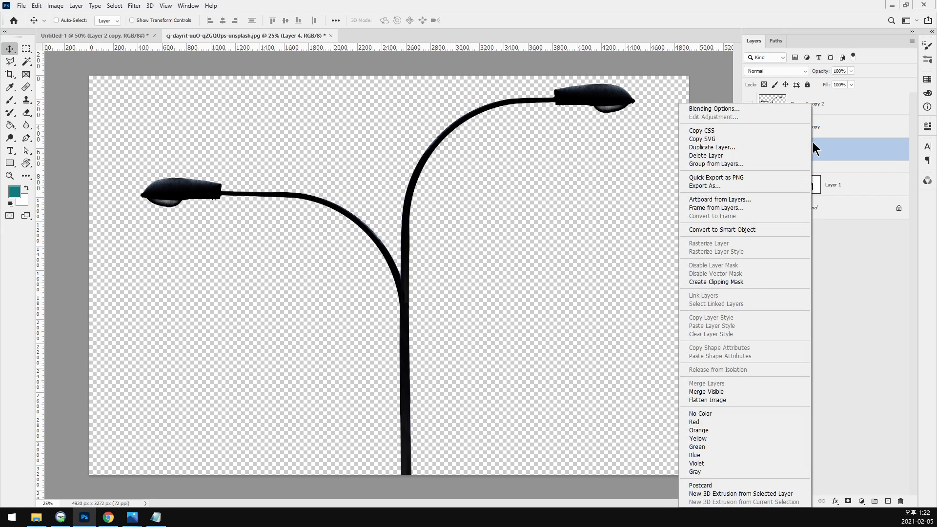
pyautogui.click(729, 229)
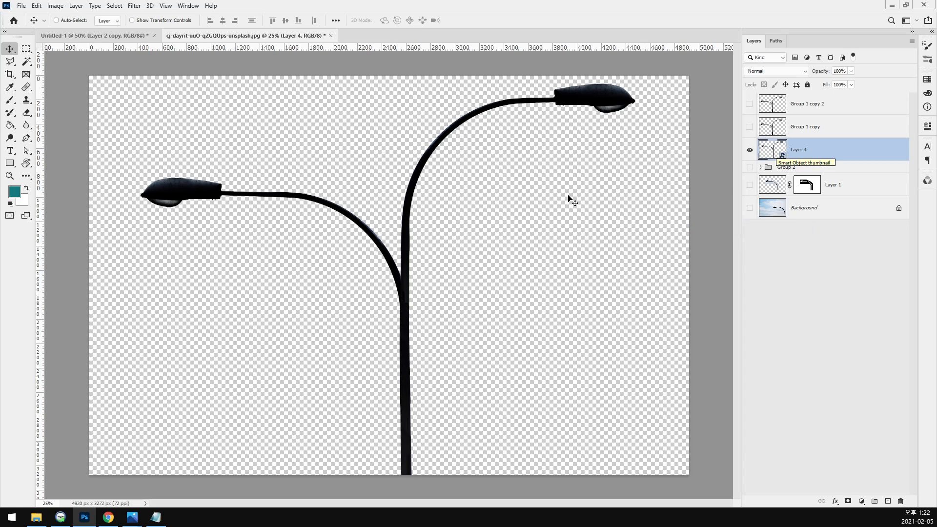
pyautogui.moveTo(166, 192); pyautogui.dragTo(99, 43)
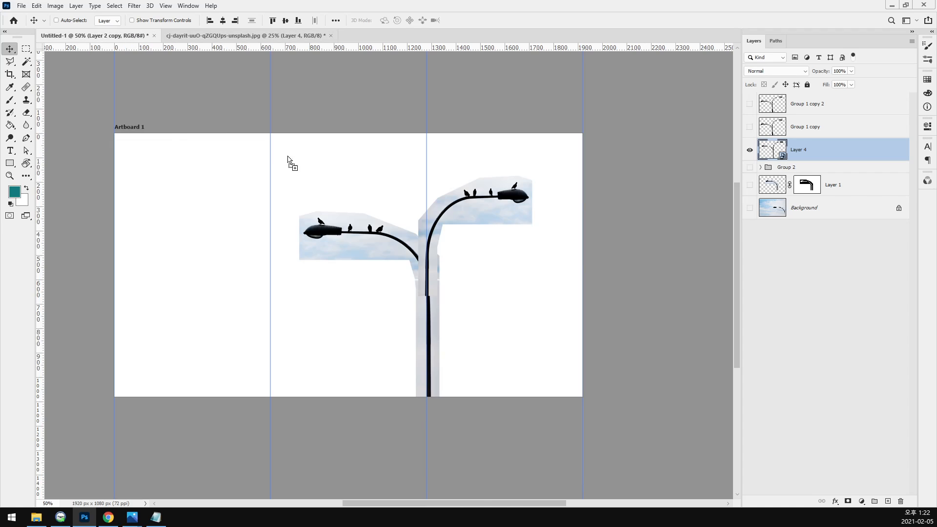
pyautogui.moveTo(288, 157); pyautogui.dragTo(426, 385)
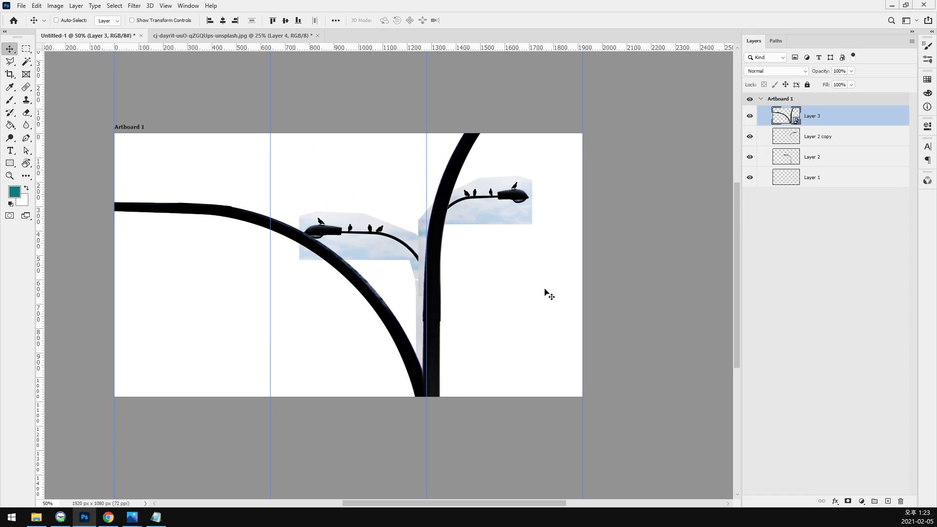
# Step: Scale the streetlight to 28.40% and fit it between the outer guides with its pole on the middle guide
pyautogui.hotkey('ctrl', '-')
pyautogui.hotkey('ctrl', '-')
pyautogui.hotkey('ctrl', '-')
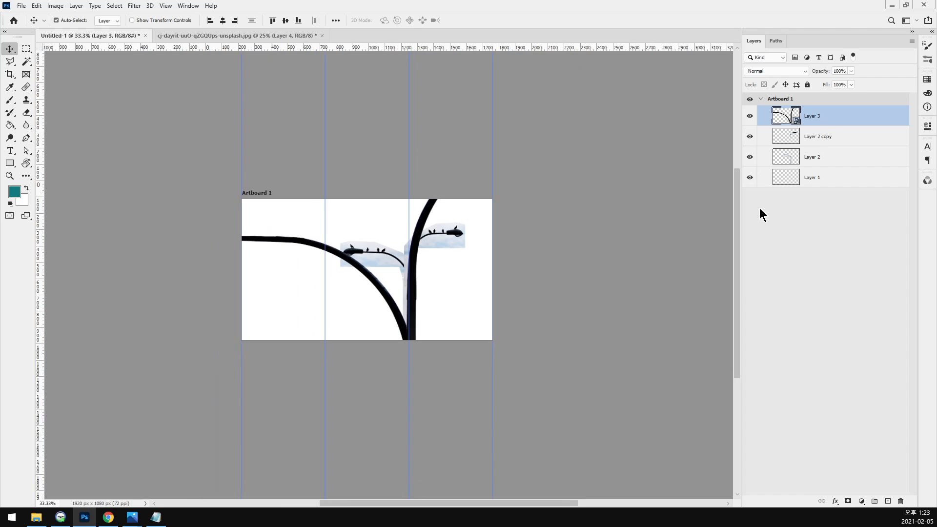
pyautogui.hotkey('ctrl', 't')
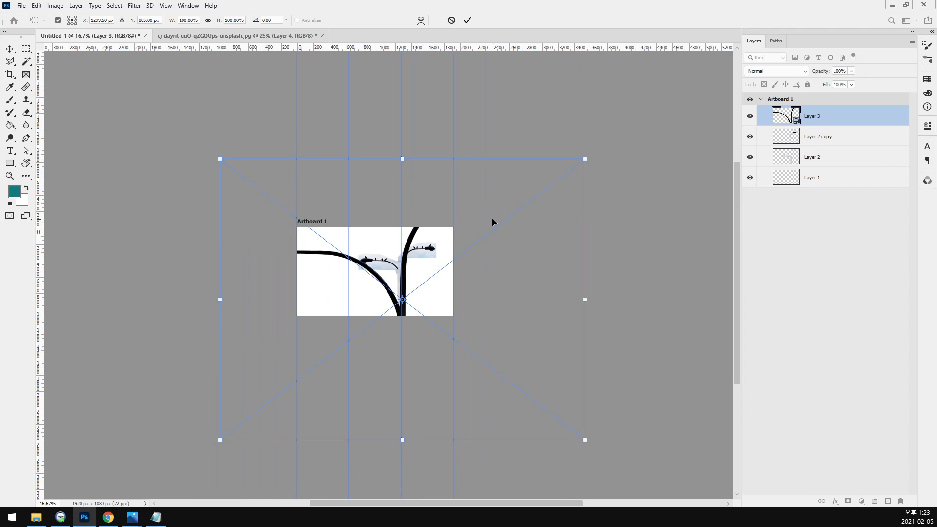
pyautogui.moveTo(584, 158); pyautogui.dragTo(322, 342)
pyautogui.moveTo(291, 389); pyautogui.dragTo(418, 273)
pyautogui.keyDown('ctrl'); pyautogui.click(420, 281); pyautogui.keyUp('ctrl')
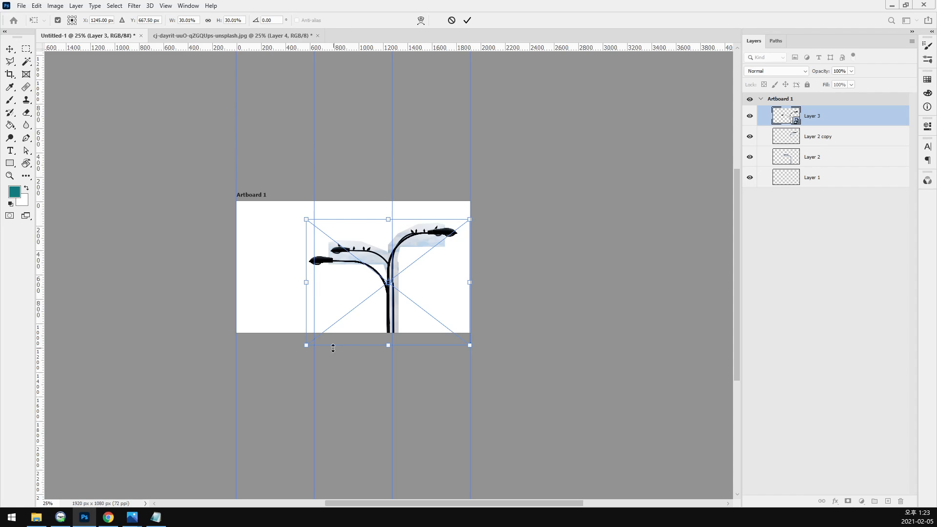
pyautogui.moveTo(307, 347); pyautogui.dragTo(315, 338)
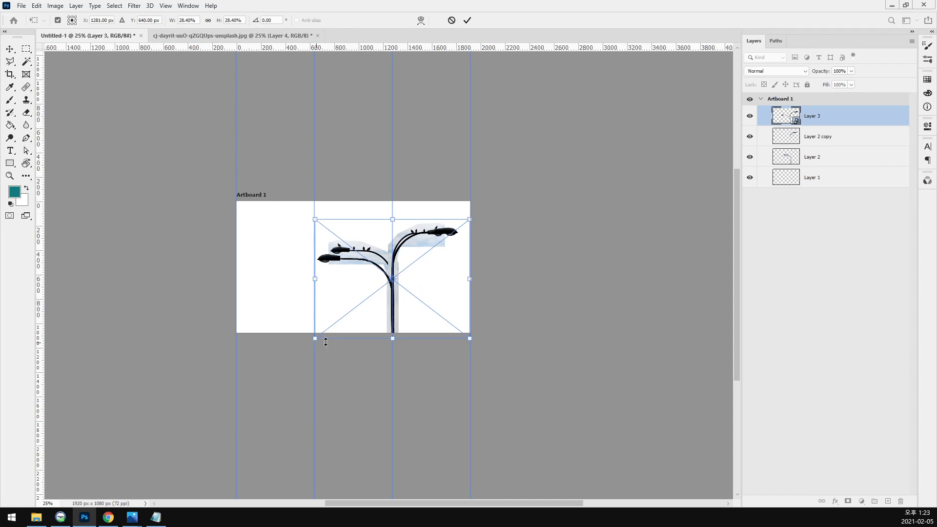
pyautogui.press('Return')
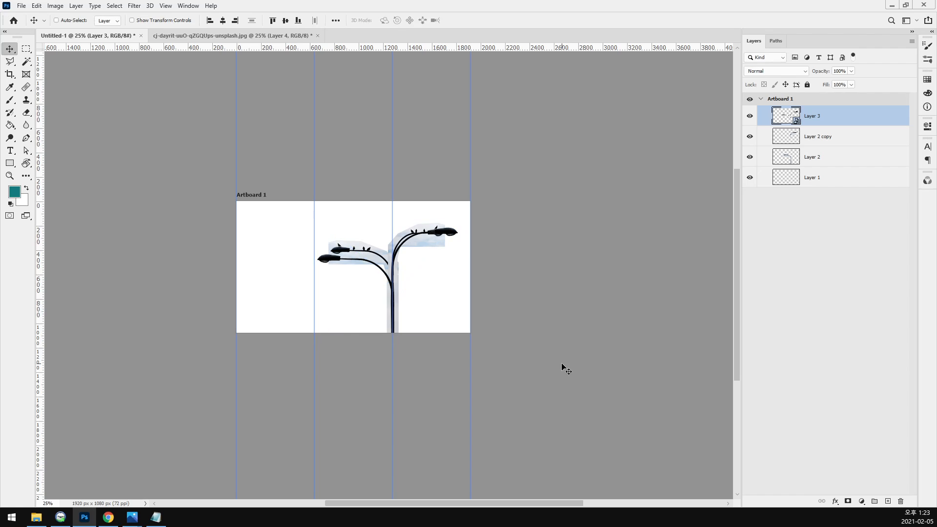
# Step: Delete the rough streetlight draft layers, Layer 2 copy and Layer 2
pyautogui.click(805, 141)
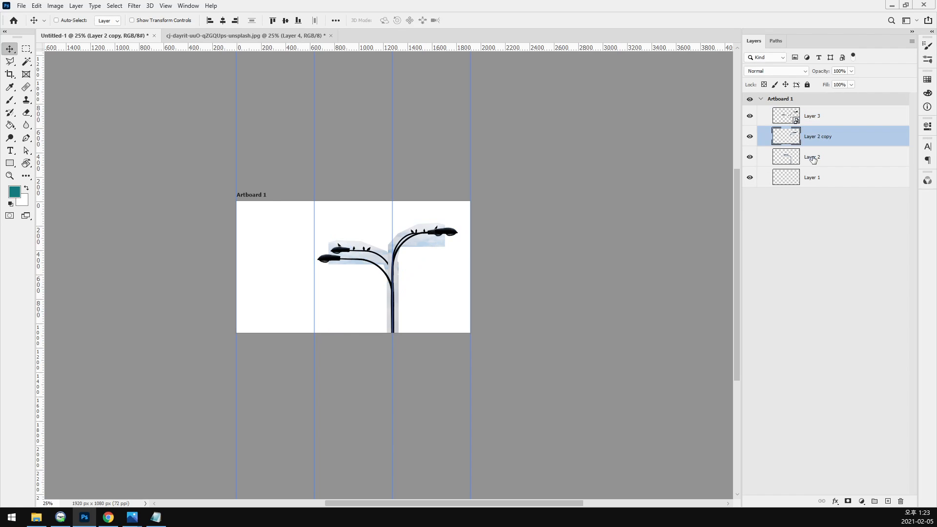
pyautogui.keyDown('shift'); pyautogui.click(811, 159); pyautogui.keyUp('shift')
pyautogui.press('Delete')
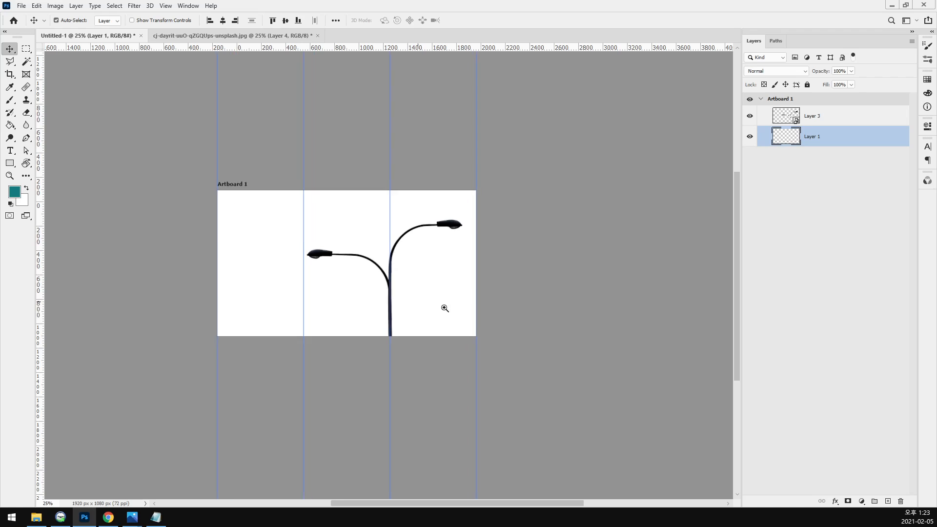
# Step: Open the cloud photo aziz-ayad-NJDyFoXDAus-unsplash.jpg and copy it into the Untitled-1 artboard behind the streetlight
pyautogui.scroll(1, 425, 303)
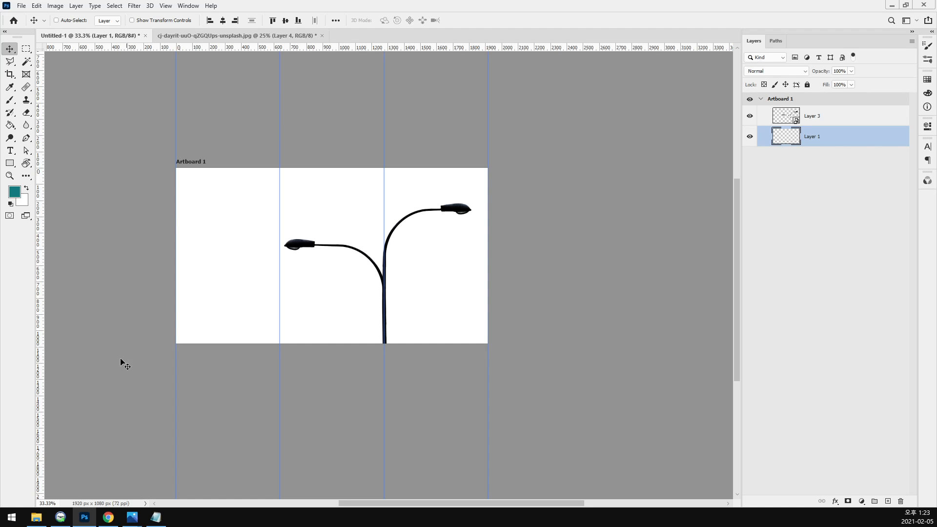
pyautogui.click(36, 519)
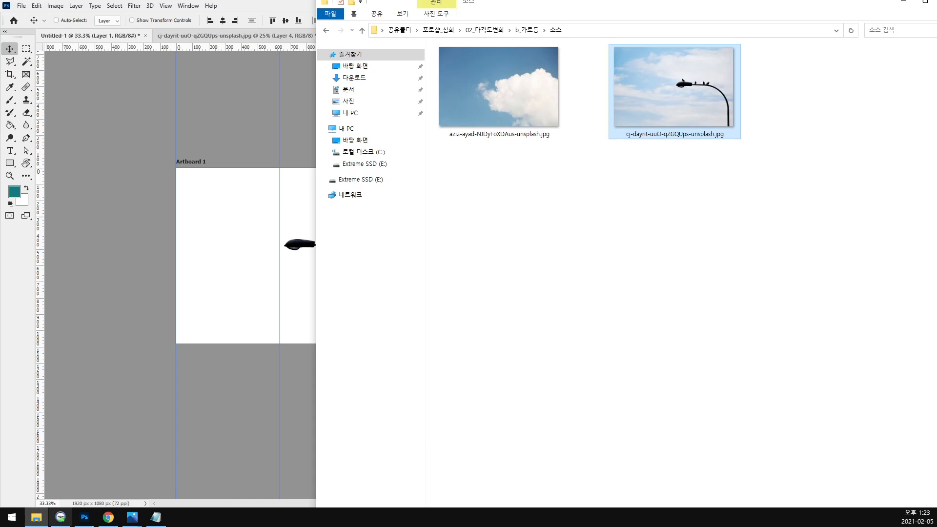
pyautogui.click(528, 112)
pyautogui.moveTo(526, 112); pyautogui.dragTo(287, 10)
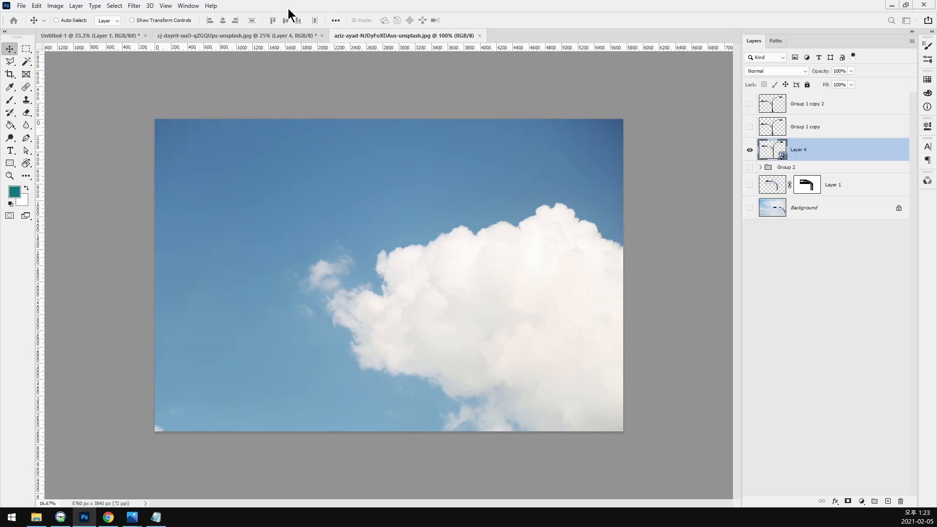
pyautogui.moveTo(246, 235); pyautogui.dragTo(415, 241)
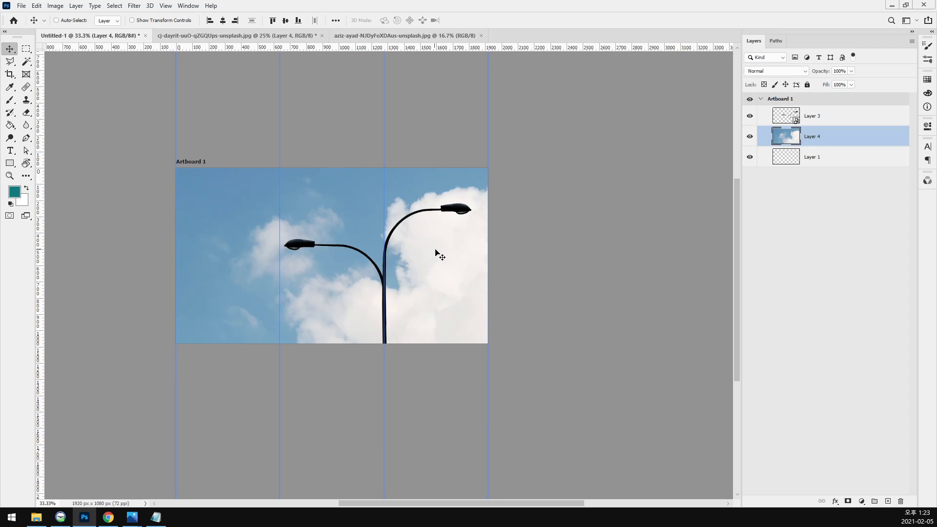
# Step: Duplicate the cloud photo layer and hide the original
pyautogui.hotkey('ctrl', '-')
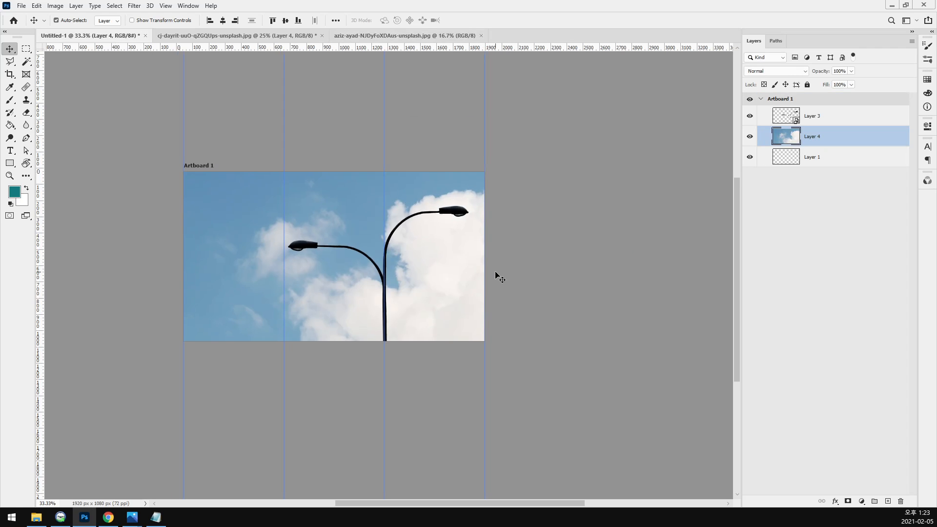
pyautogui.hotkey('ctrl', 'j')
pyautogui.click(749, 157)
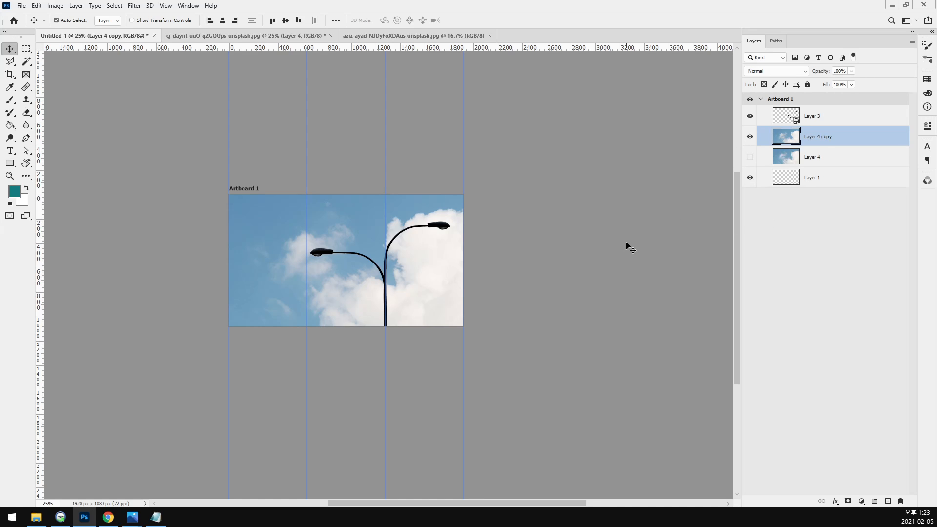
# Step: Scale the cloud photo copy to 23.16%, rotate it 90 degrees, and align its left edge with the guide at the pole
pyautogui.hotkey('ctrl', 't')
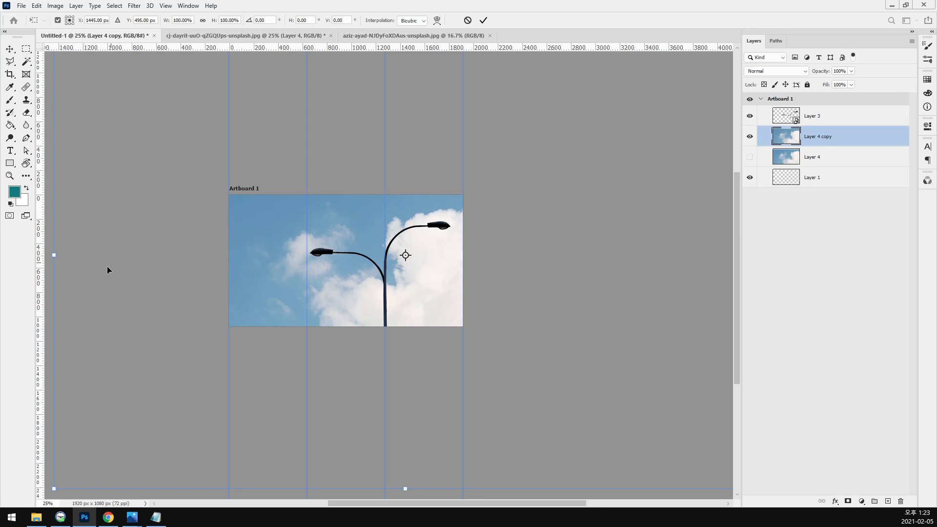
pyautogui.moveTo(55, 487); pyautogui.dragTo(259, 351)
pyautogui.moveTo(559, 356); pyautogui.dragTo(325, 393)
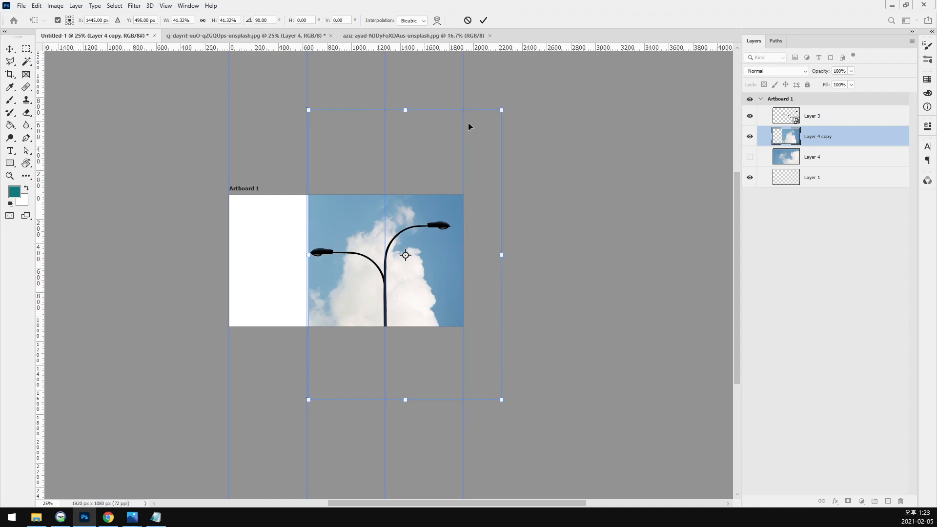
pyautogui.moveTo(500, 110); pyautogui.dragTo(451, 185)
pyautogui.moveTo(433, 279); pyautogui.dragTo(495, 258)
pyautogui.moveTo(510, 378); pyautogui.dragTo(488, 342)
pyautogui.moveTo(437, 318); pyautogui.dragTo(446, 316)
pyautogui.moveTo(496, 166); pyautogui.dragTo(488, 180)
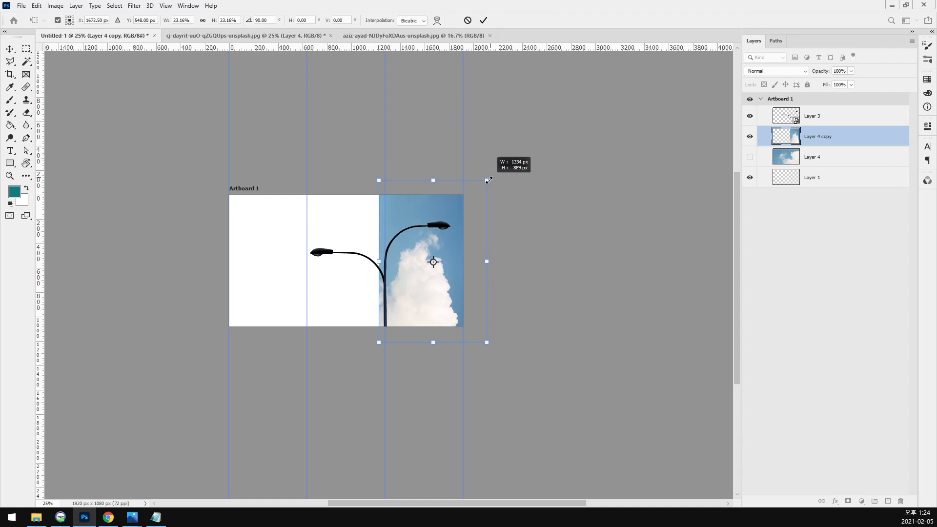
pyautogui.moveTo(449, 311); pyautogui.dragTo(453, 312)
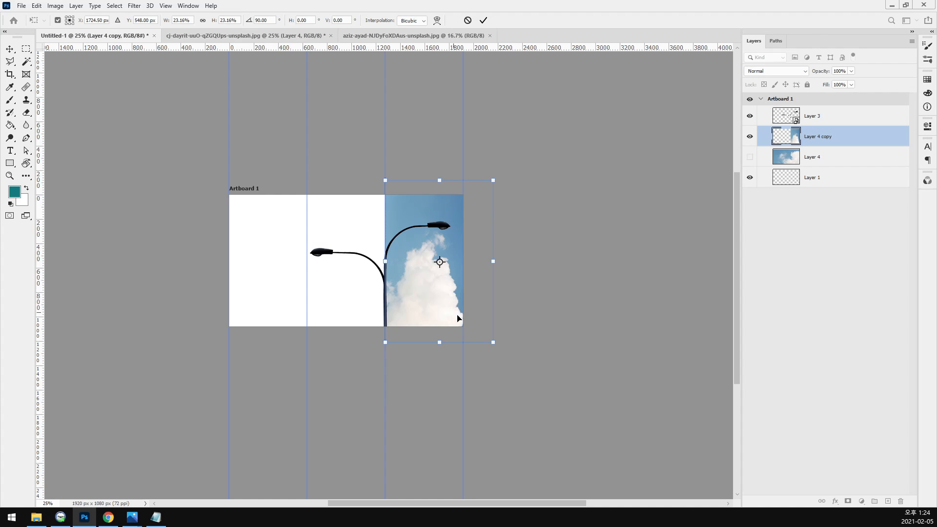
pyautogui.press('Return')
pyautogui.scroll(2, 418, 318)
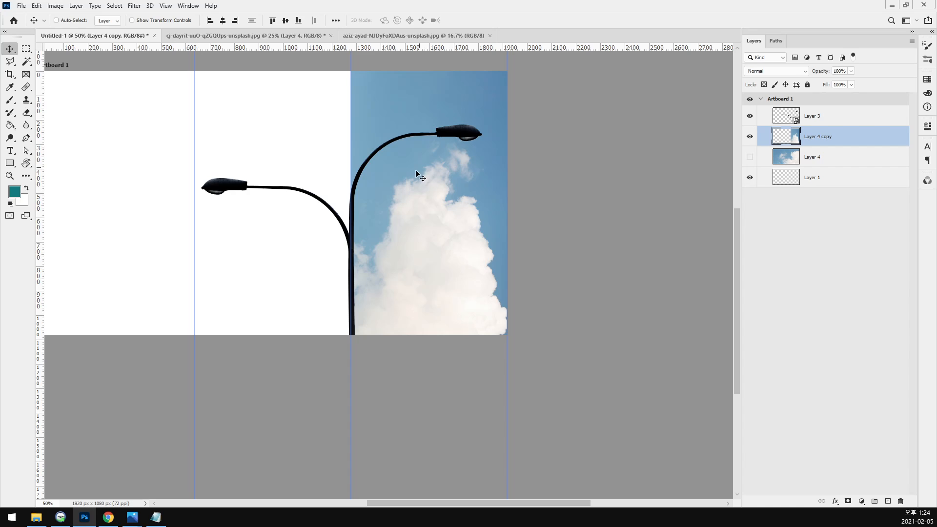
# Step: Enlarge the cloud photo copy to 141.51% and shift it left so the cloud extends behind the streetlight pole
pyautogui.hotkey('ctrl', '-')
pyautogui.hotkey('ctrl', '-')
pyautogui.hotkey('ctrl', 't')
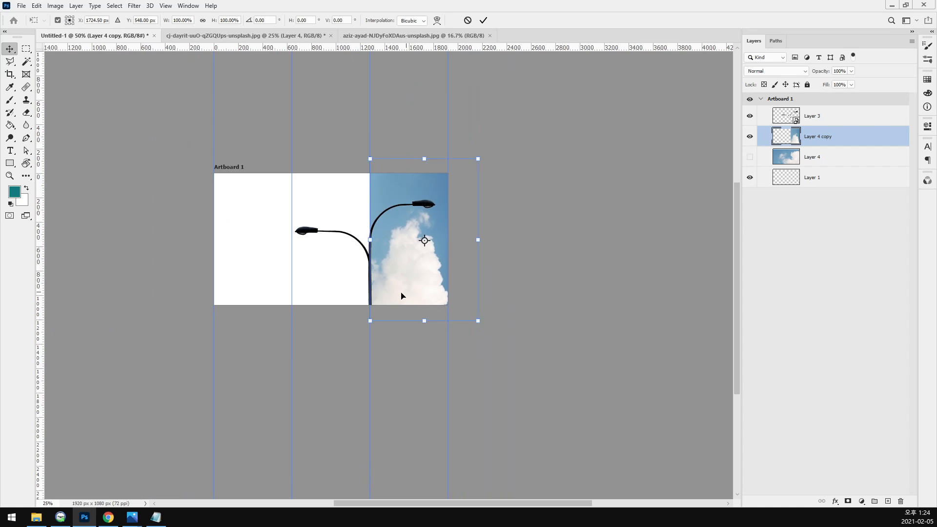
pyautogui.moveTo(369, 320); pyautogui.dragTo(348, 353)
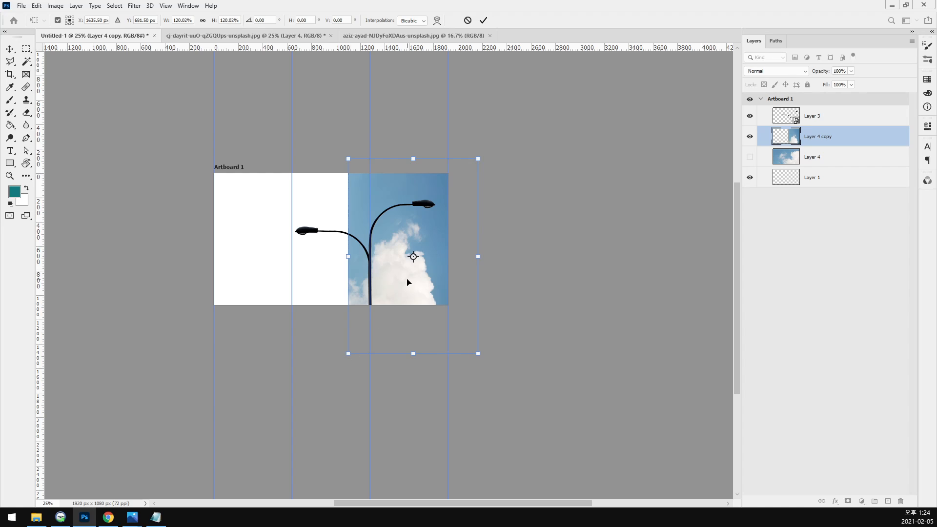
pyautogui.moveTo(413, 283); pyautogui.dragTo(424, 282)
pyautogui.moveTo(491, 354); pyautogui.dragTo(512, 387)
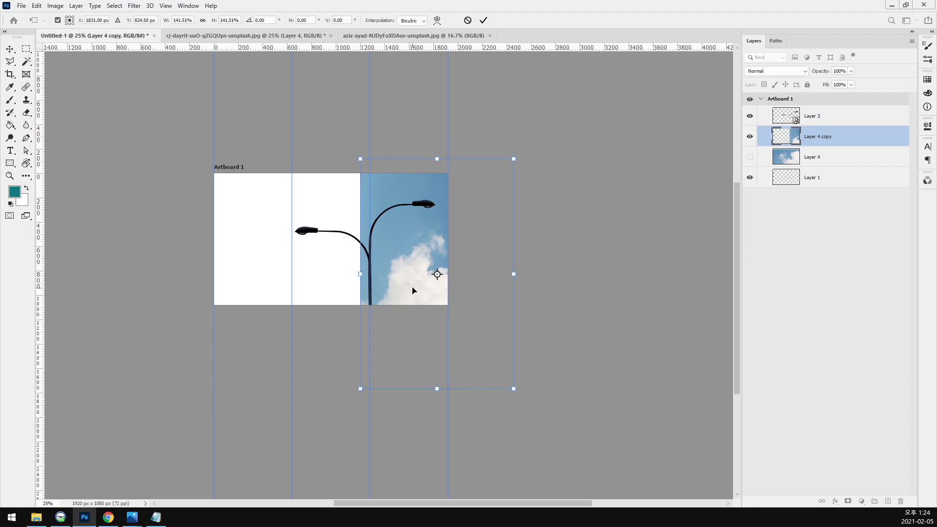
pyautogui.moveTo(412, 288); pyautogui.dragTo(400, 265)
pyautogui.press('Return')
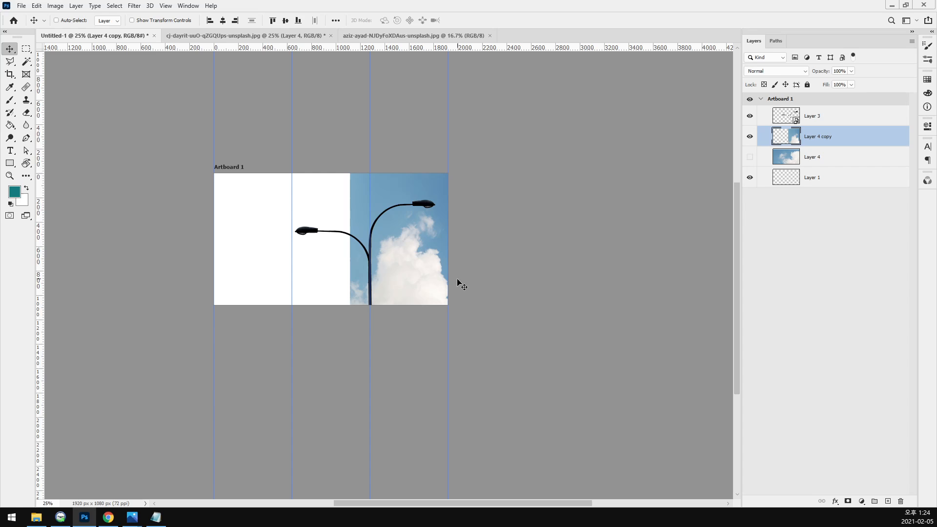
pyautogui.scroll(1, 456, 281)
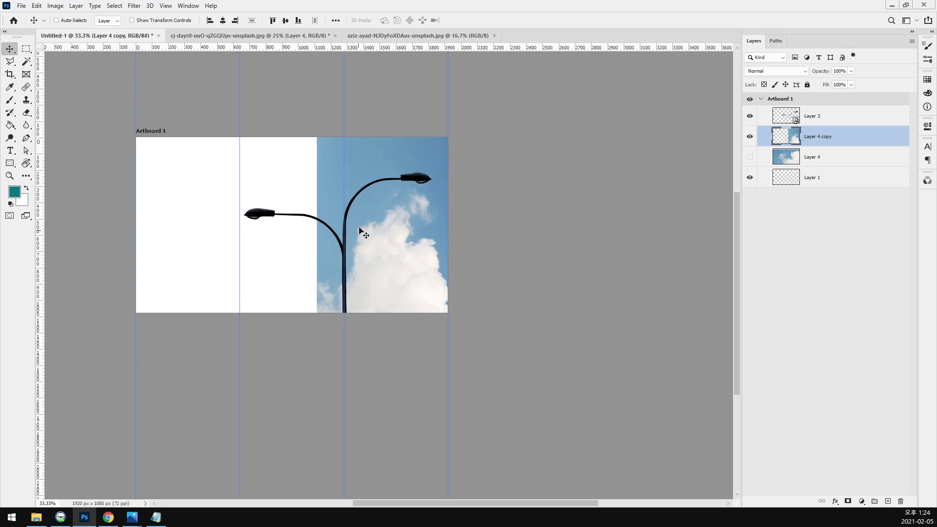
pyautogui.moveTo(410, 295); pyautogui.dragTo(399, 295)
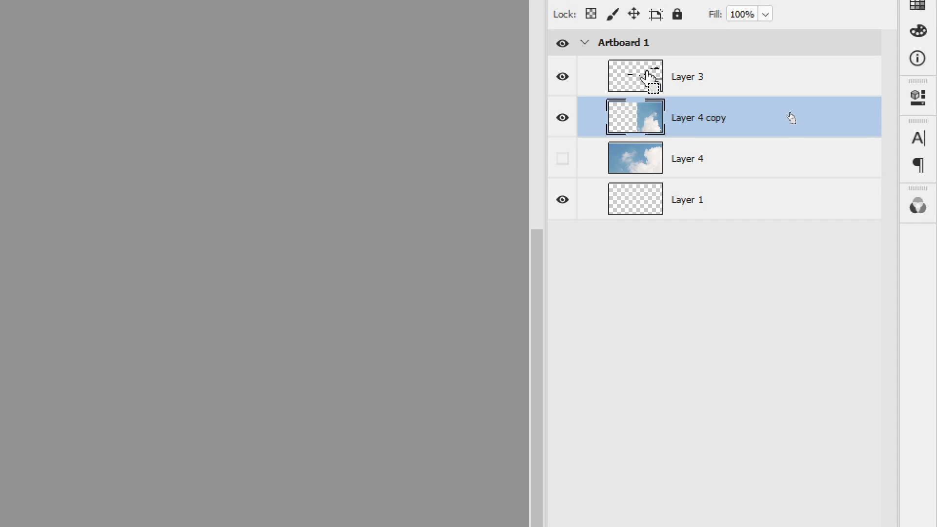
# Step: Load the outline of the streetlight in Layer 3 as a selection and hide the guides
pyautogui.keyDown('ctrl'); pyautogui.click(636, 71); pyautogui.keyUp('ctrl')
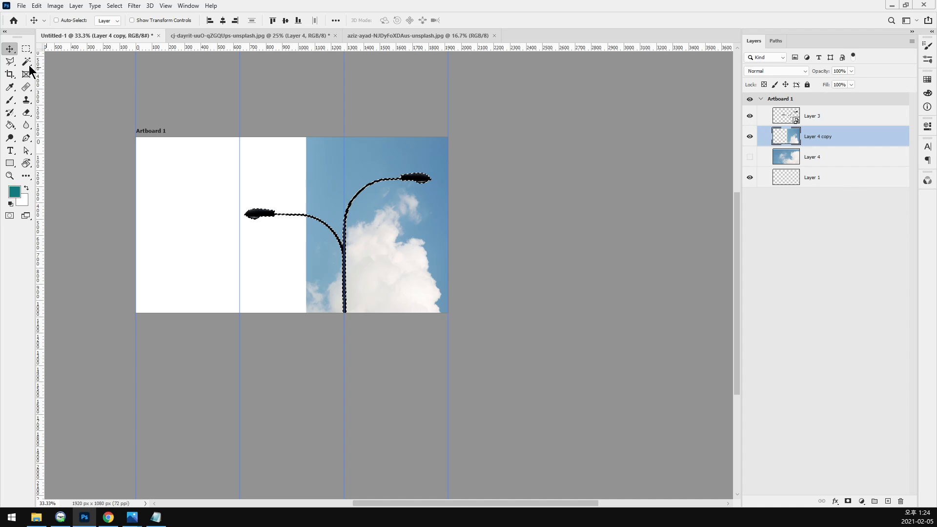
pyautogui.moveTo(10, 61); pyautogui.dragTo(54, 73)
pyautogui.click(350, 268)
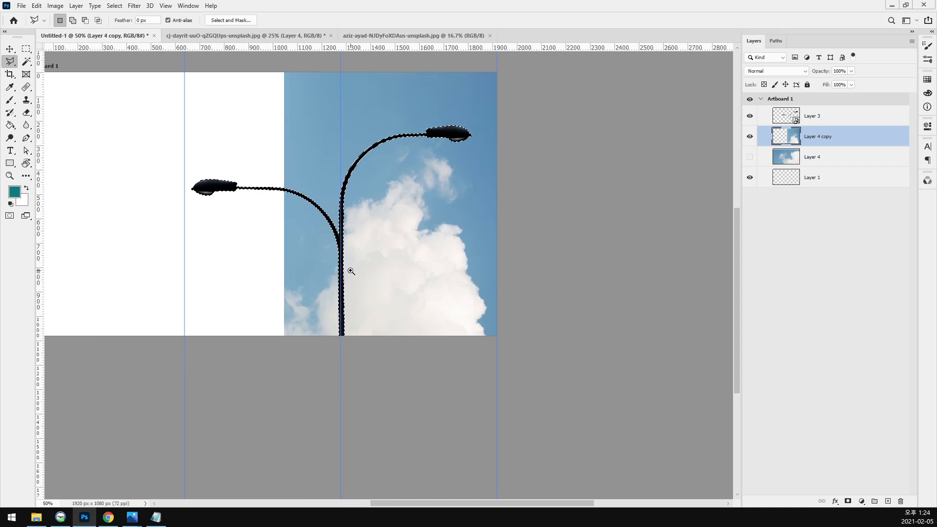
pyautogui.click(349, 270)
pyautogui.hotkey('ctrl', ';')
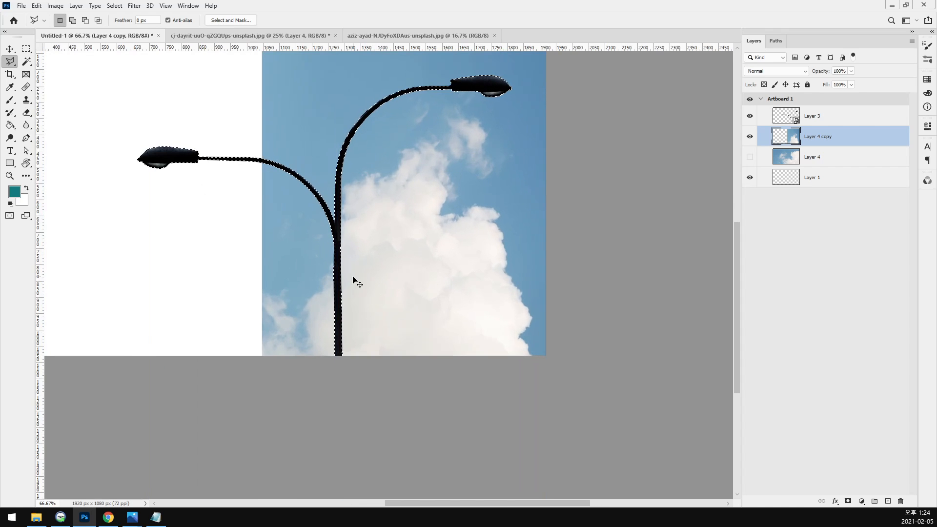
# Step: Add the area left of the pole and above the right arm, up to the lamp tip, to the selection with the Polygonal Lasso
pyautogui.keyDown('shift'); pyautogui.click(337, 363); pyautogui.keyUp('shift')
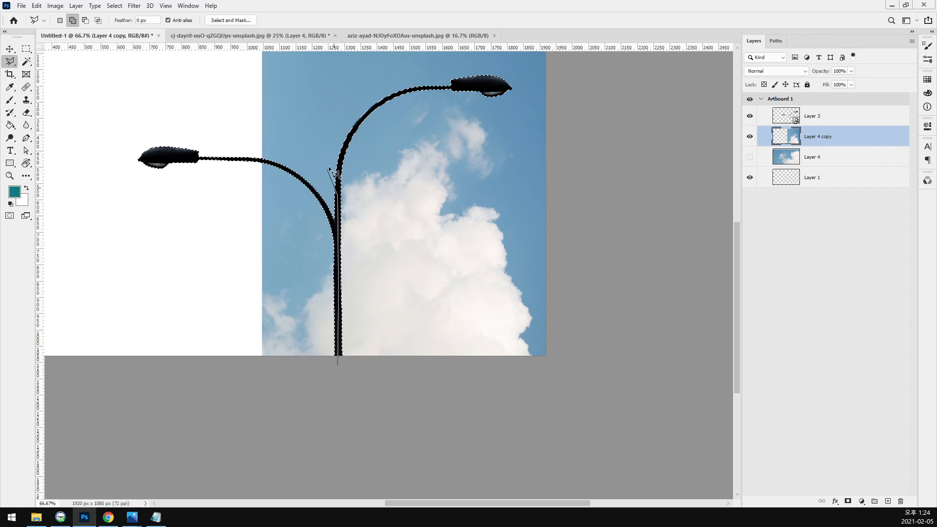
pyautogui.click(342, 151)
pyautogui.click(364, 115)
pyautogui.click(401, 93)
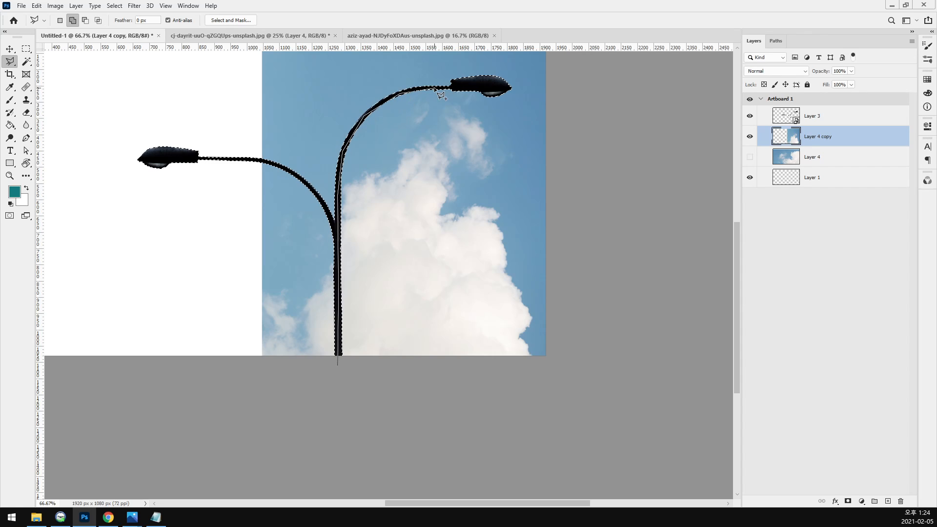
pyautogui.click(510, 86)
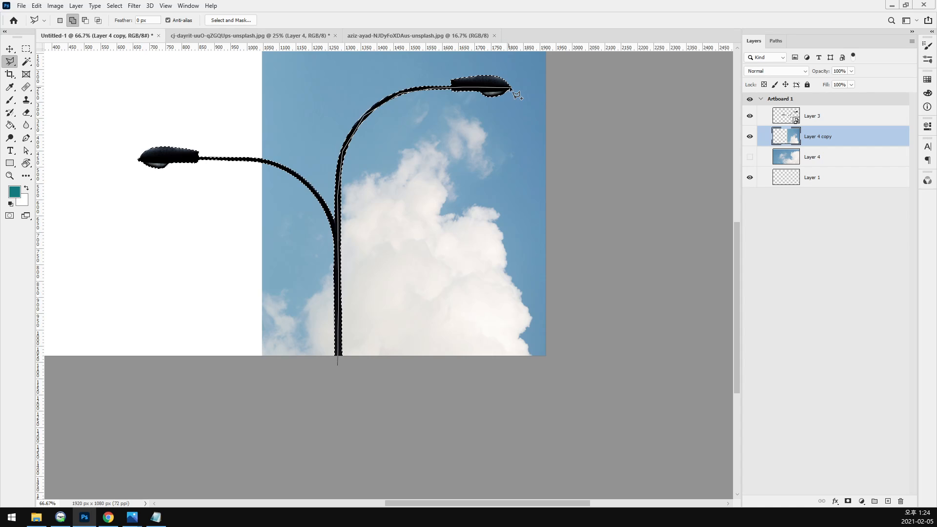
pyautogui.click(508, 103)
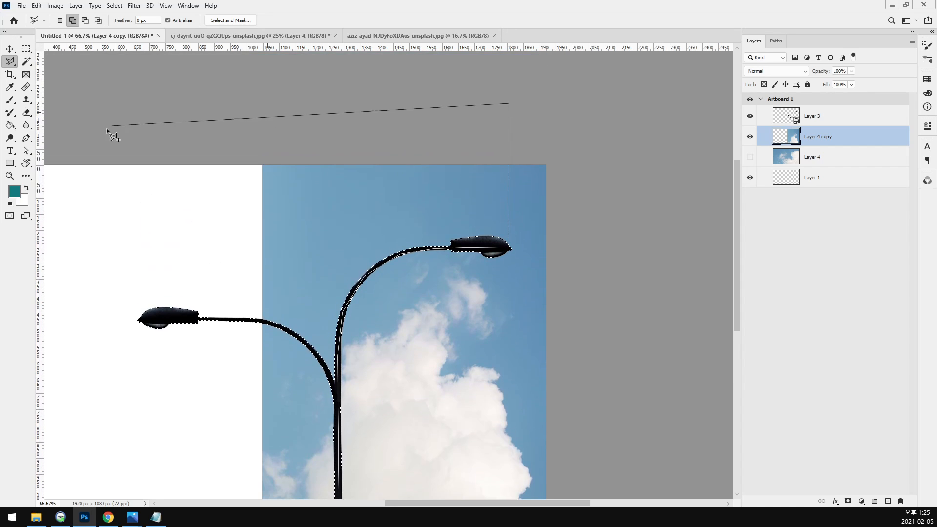
pyautogui.click(73, 157)
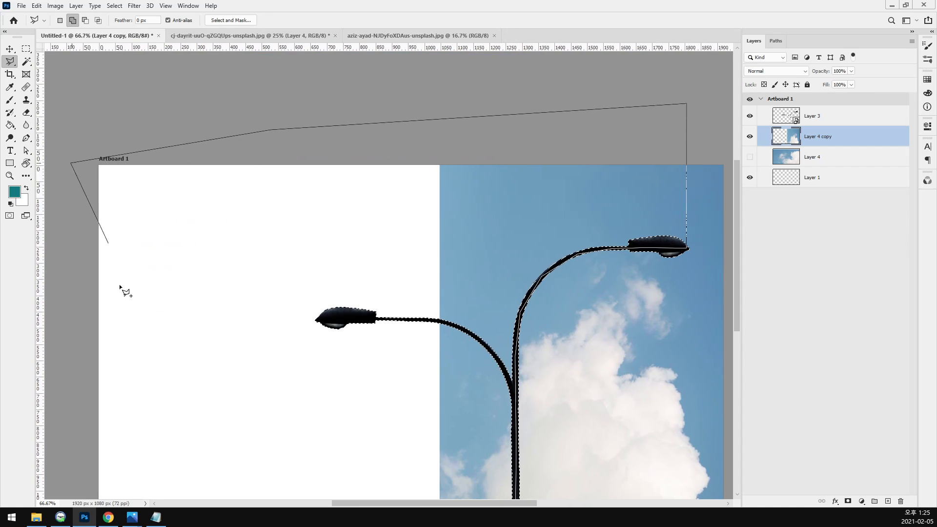
pyautogui.click(157, 414)
pyautogui.moveTo(248, 425); pyautogui.dragTo(253, 201)
pyautogui.click(368, 356)
pyautogui.click(510, 326)
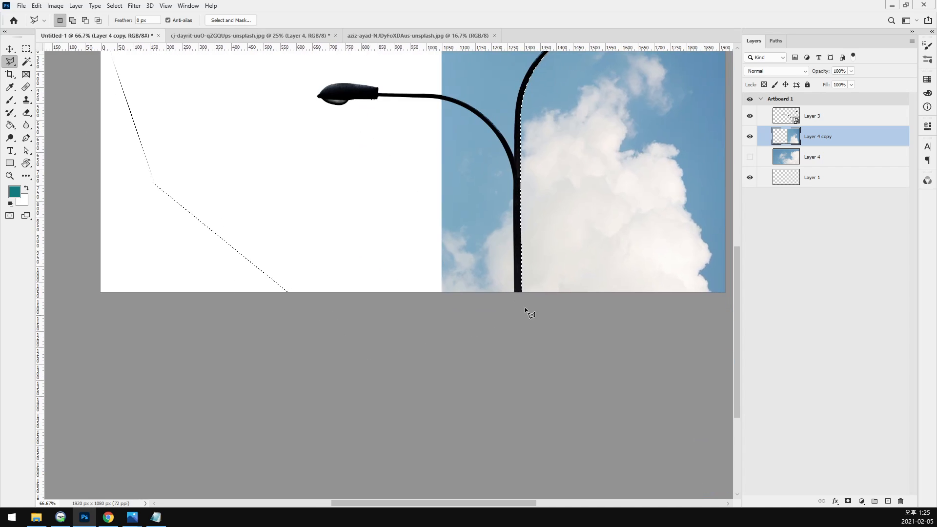
pyautogui.moveTo(525, 306)
pyautogui.mouseDown()
pyautogui.moveTo(436, 378)
pyautogui.moveTo(453, 316)
pyautogui.mouseUp()
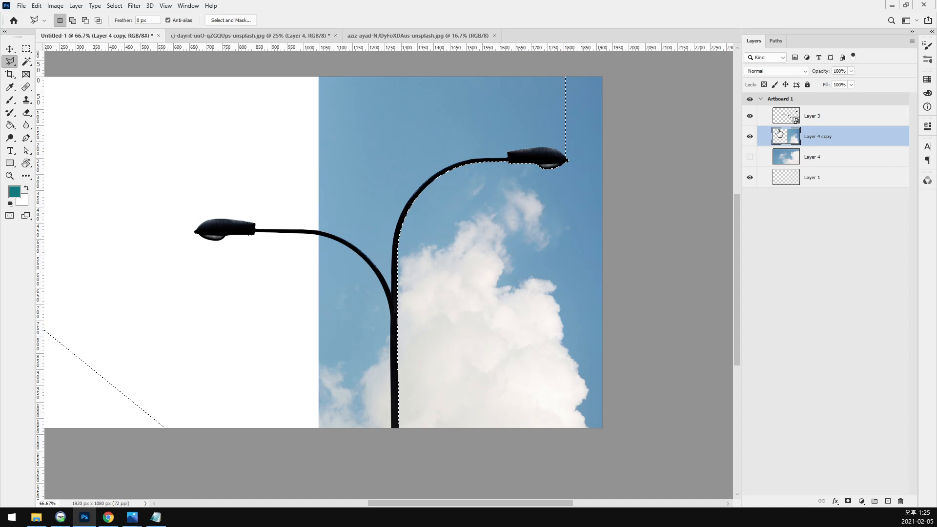
# Step: Mask Layer 4 copy with the selection and invert the mask so the cloud shows right of the pole
pyautogui.click(848, 501)
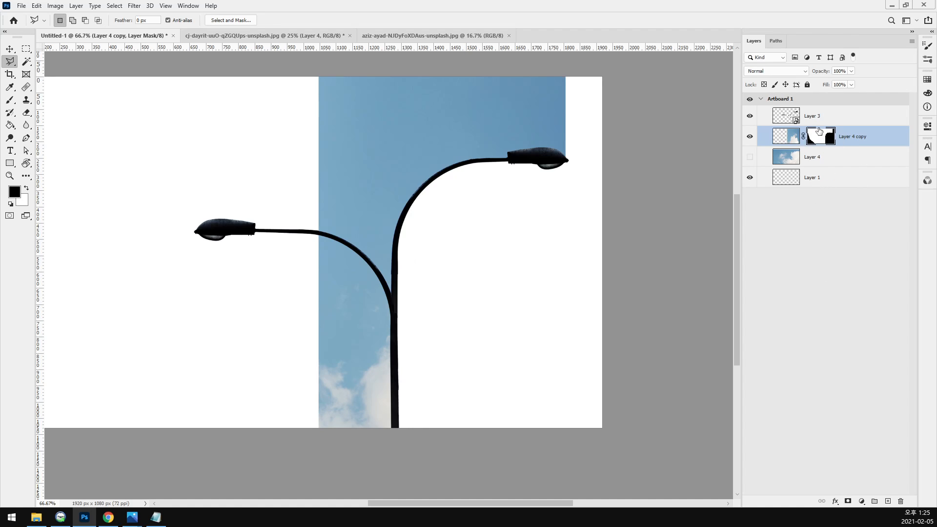
pyautogui.click(55, 6)
pyautogui.moveTo(52, 34)
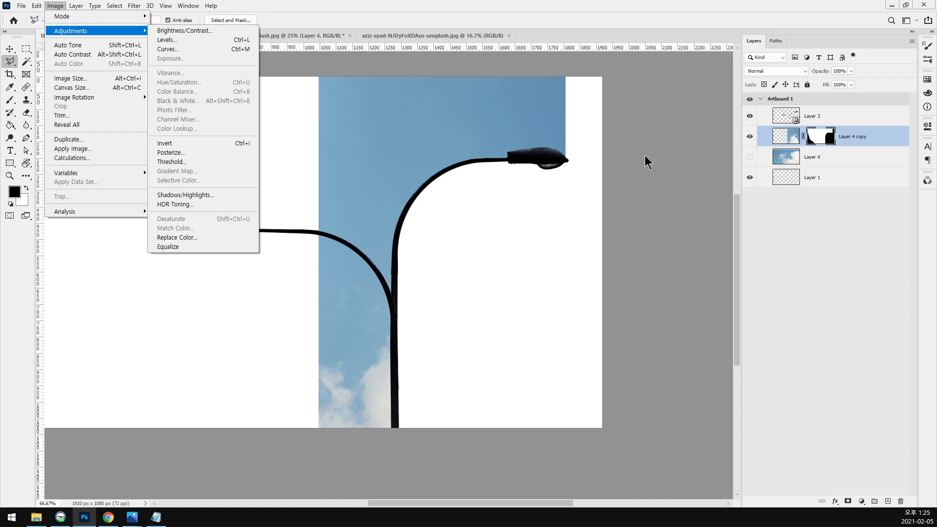
pyautogui.click(171, 145)
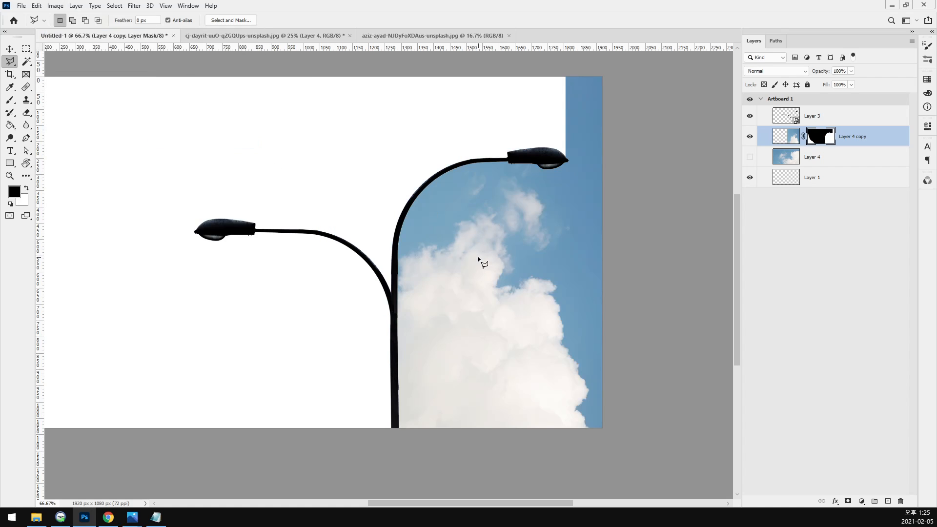
# Step: Make Layer 1 active and sample the sky blue beside the right lamp head as the foreground colour
pyautogui.press('v')
pyautogui.hotkey('ctrl', ';')
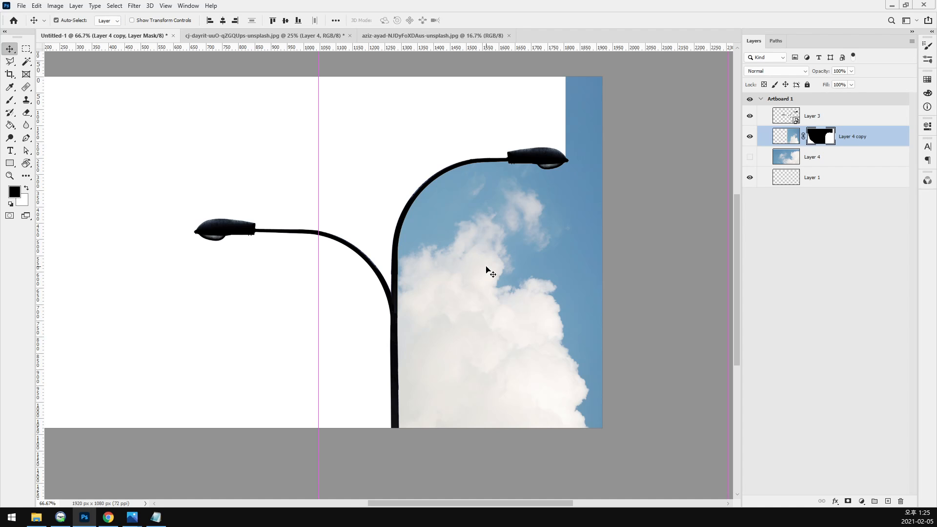
pyautogui.hotkey('ctrl', '-')
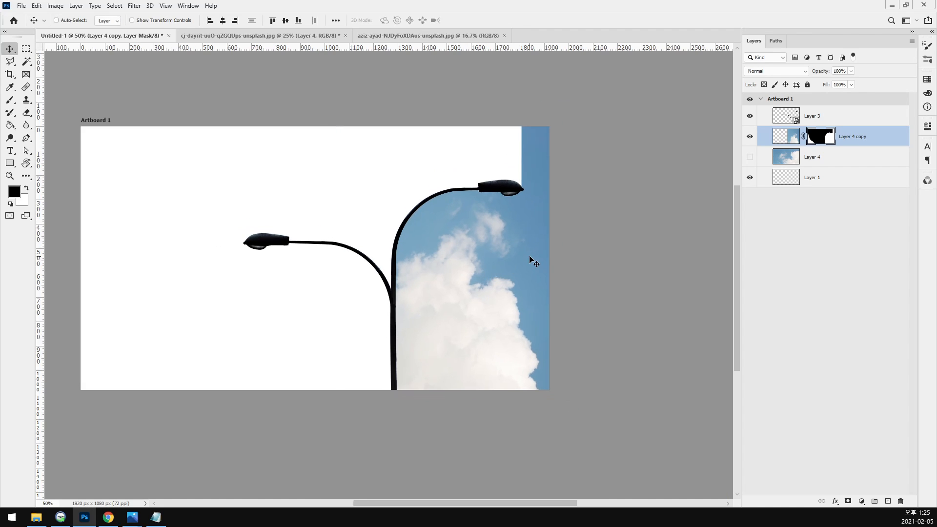
pyautogui.hotkey('ctrl', ';')
pyautogui.click(831, 184)
pyautogui.press('i')
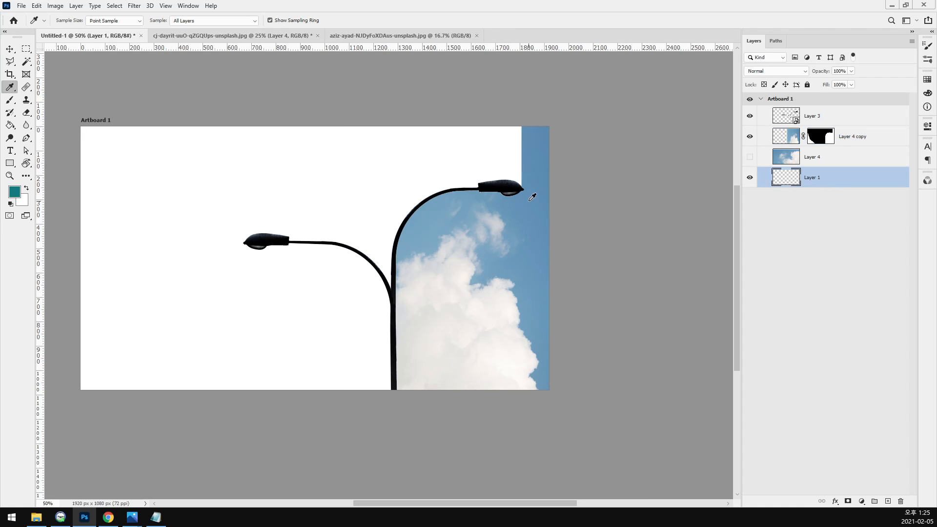
pyautogui.click(532, 197)
# Step: Try filling Layer 1 with the sampled blue and hiding the cloud layer, and undo both
pyautogui.hotkey('alt', 'BackSpace')
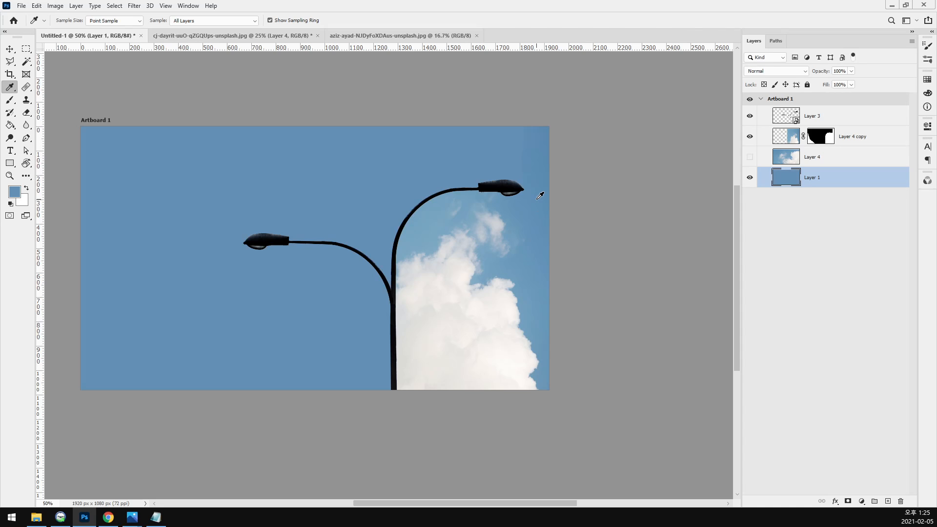
pyautogui.click(750, 137)
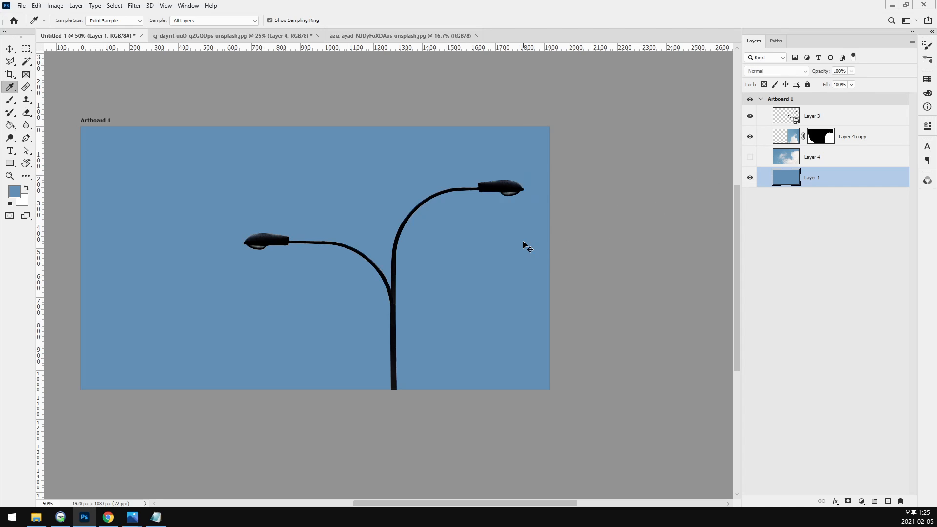
pyautogui.hotkey('ctrl', 'z')
pyautogui.hotkey('ctrl', 'z')
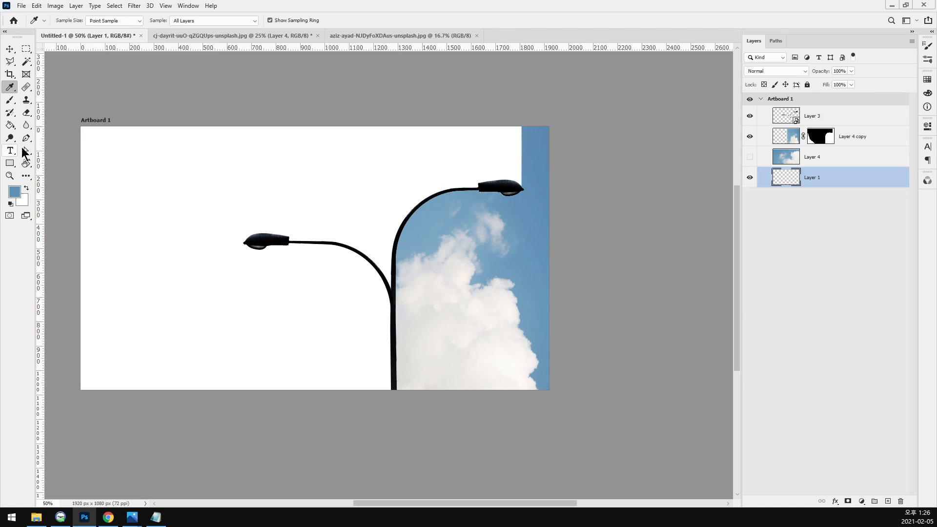
# Step: Fill Layer 1 with the sampled sky blue using the Paint Bucket
pyautogui.click(10, 125)
pyautogui.click(109, 170)
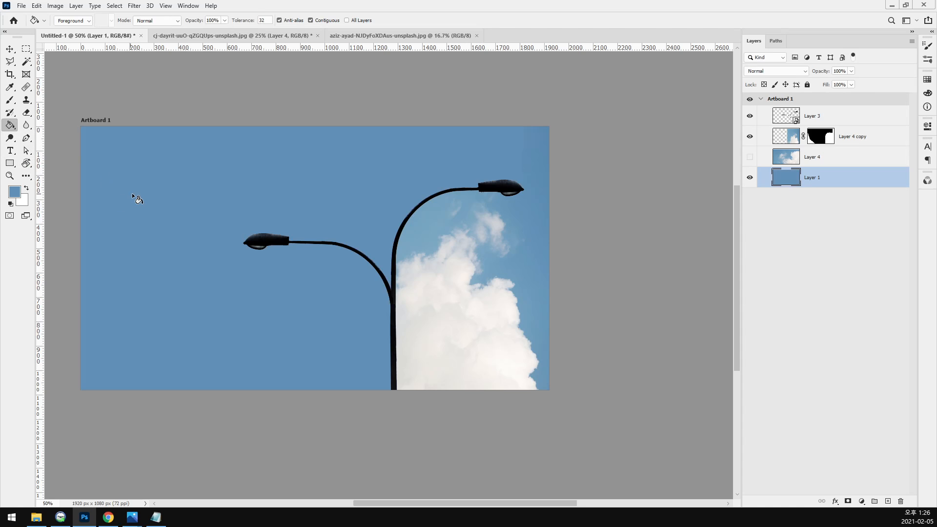
pyautogui.press('v')
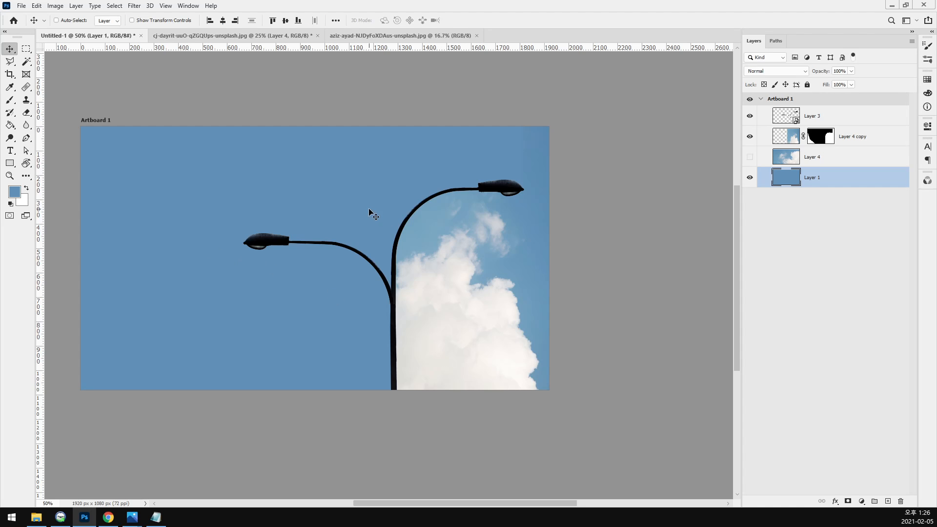
pyautogui.keyDown('ctrl'); pyautogui.click(481, 221); pyautogui.keyUp('ctrl')
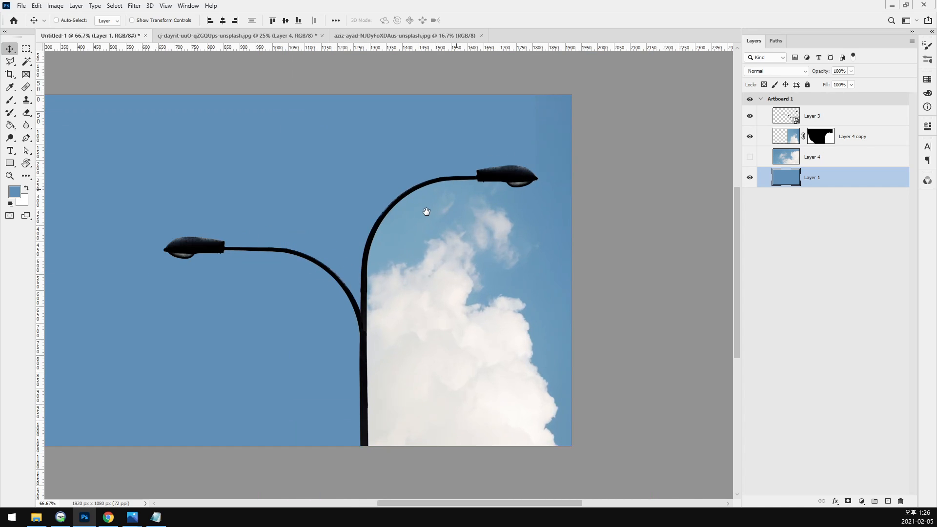
# Step: Erase on the Layer 4 copy mask with a soft 150 px eraser at 65% opacity, blending the sky around the right arm into the background
pyautogui.click(823, 138)
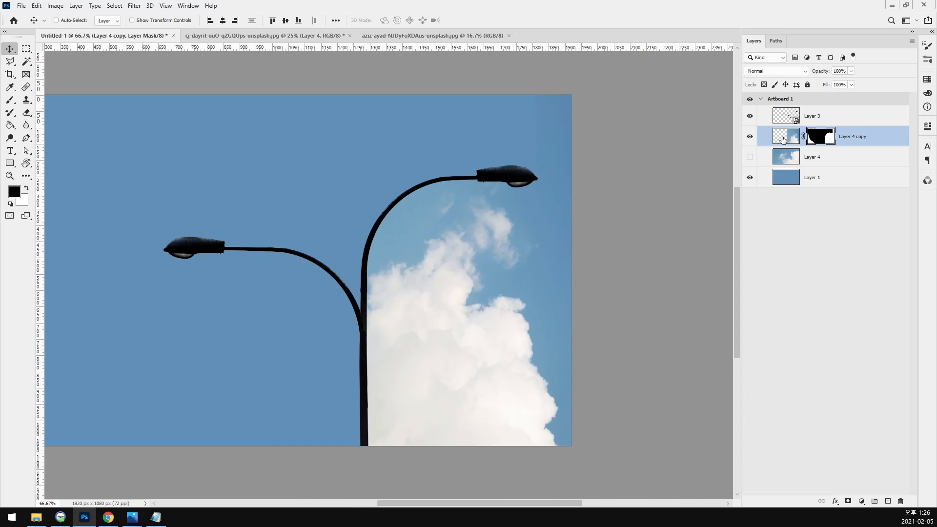
pyautogui.click(753, 141)
pyautogui.click(752, 141)
pyautogui.click(27, 113)
pyautogui.click(27, 188)
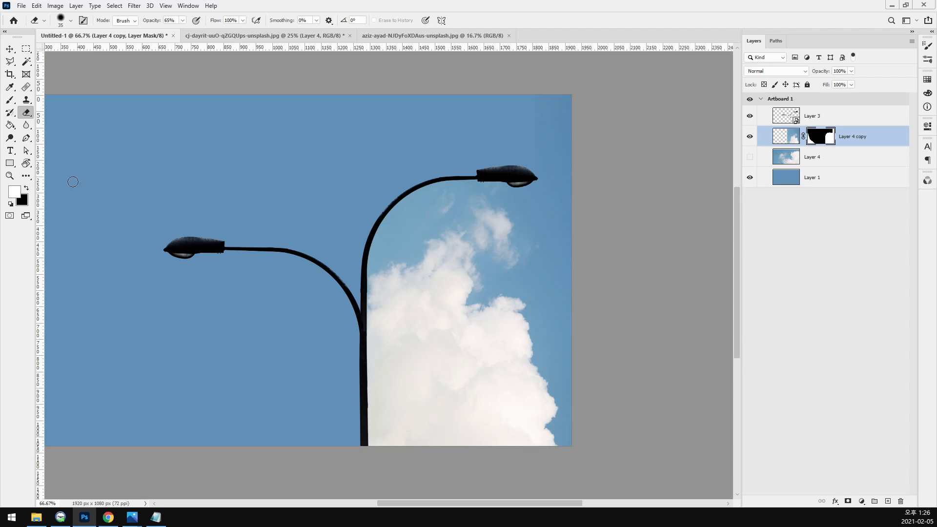
pyautogui.press(']')
pyautogui.press(']')
pyautogui.press(']')
pyautogui.press(']')
pyautogui.press(']')
pyautogui.press(']')
pyautogui.press(']')
pyautogui.press(']')
pyautogui.moveTo(537, 140)
pyautogui.mouseDown()
pyautogui.moveTo(538, 103)
pyautogui.moveTo(540, 138)
pyautogui.moveTo(502, 156)
pyautogui.moveTo(569, 72)
pyautogui.moveTo(512, 157)
pyautogui.moveTo(424, 167)
pyautogui.moveTo(434, 161)
pyautogui.moveTo(385, 222)
pyautogui.moveTo(325, 247)
pyautogui.mouseUp()
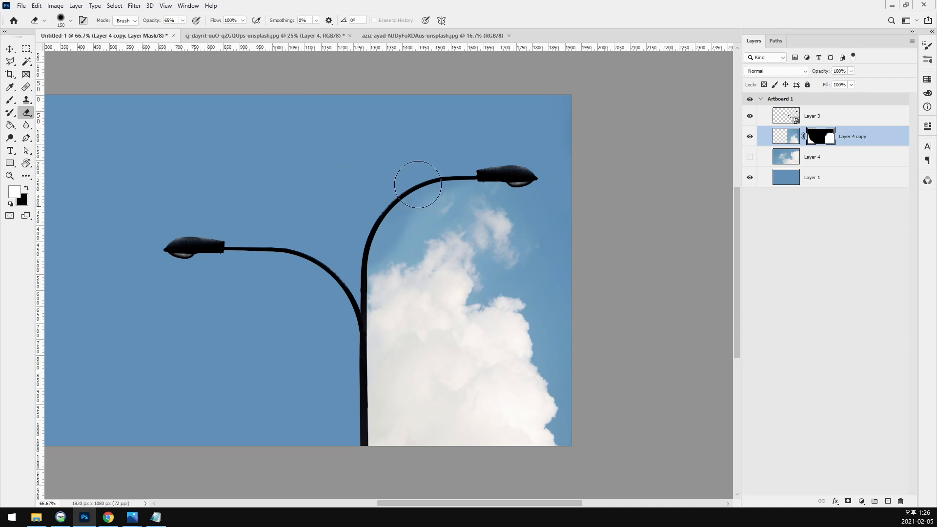
pyautogui.moveTo(454, 184); pyautogui.dragTo(373, 239)
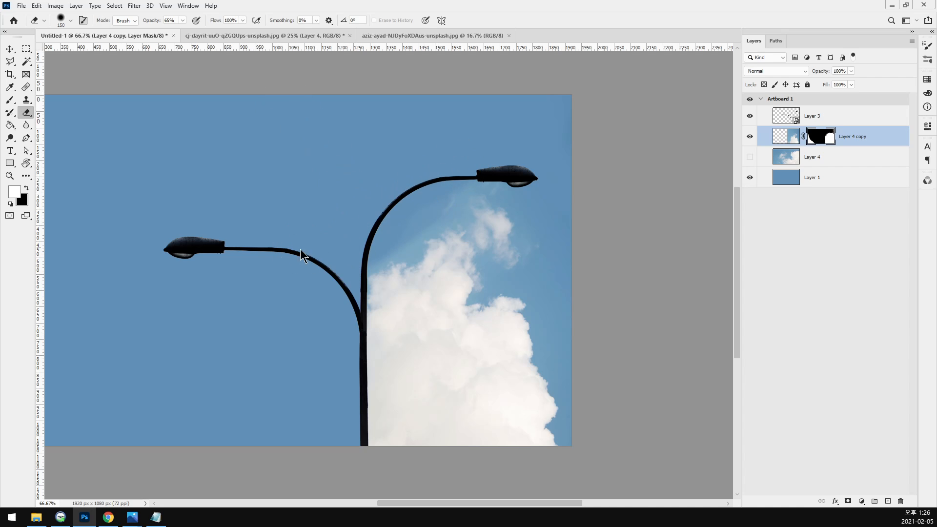
pyautogui.rightClick(413, 133)
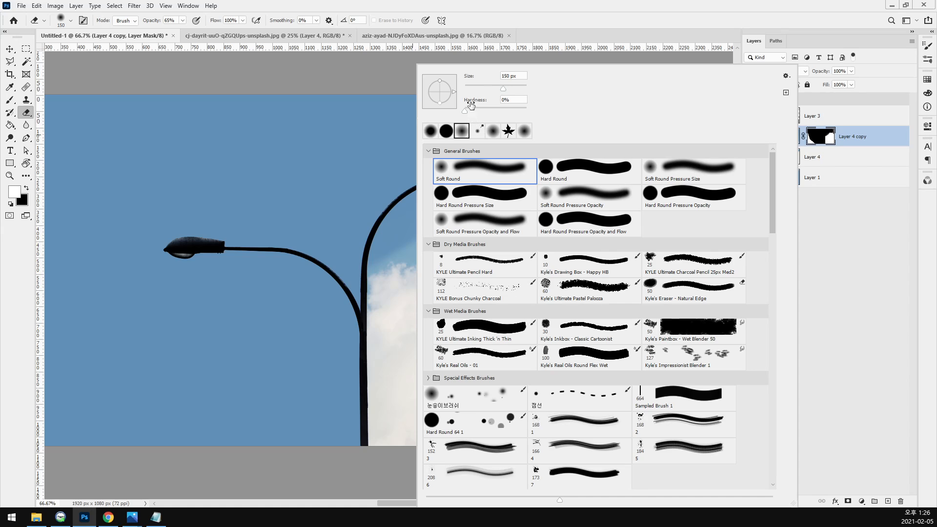
pyautogui.click(507, 29)
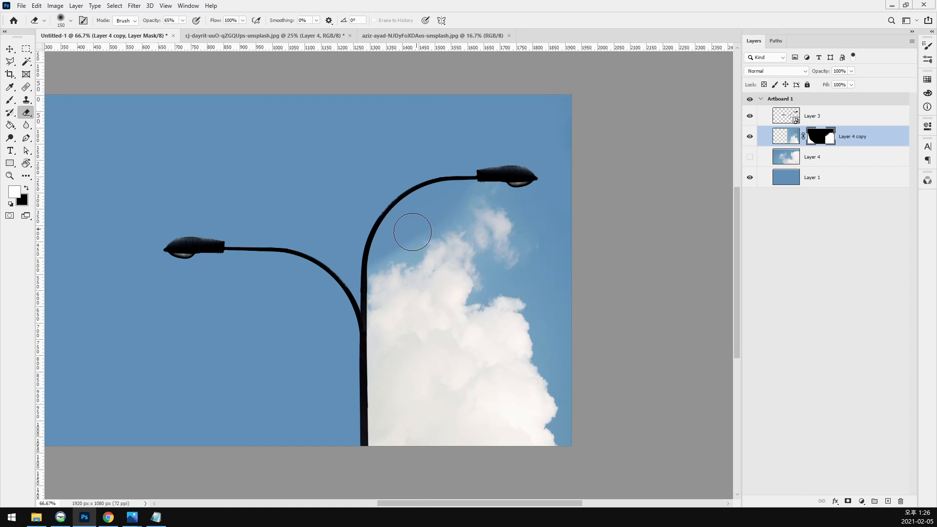
pyautogui.press('x')
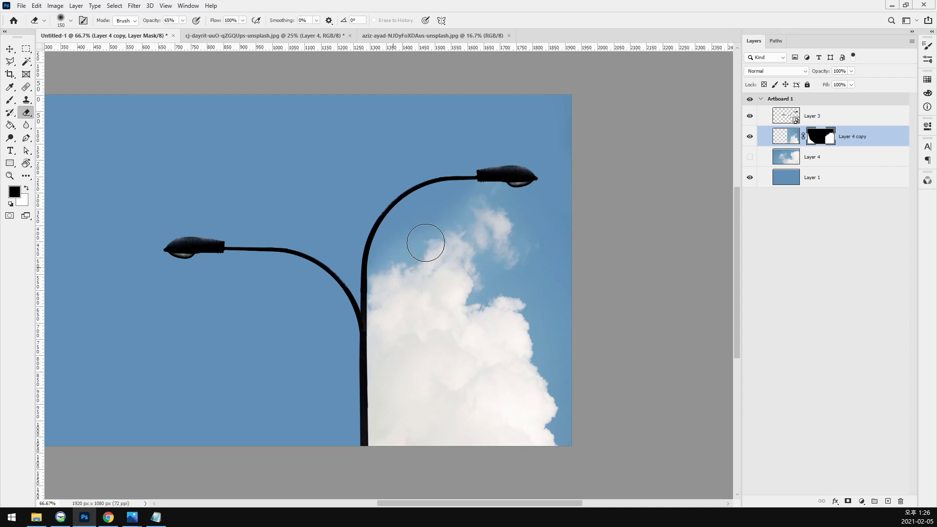
# Step: Set the Layer 4 copy's blend mode to Lighter Color and deselect all layers
pyautogui.click(798, 72)
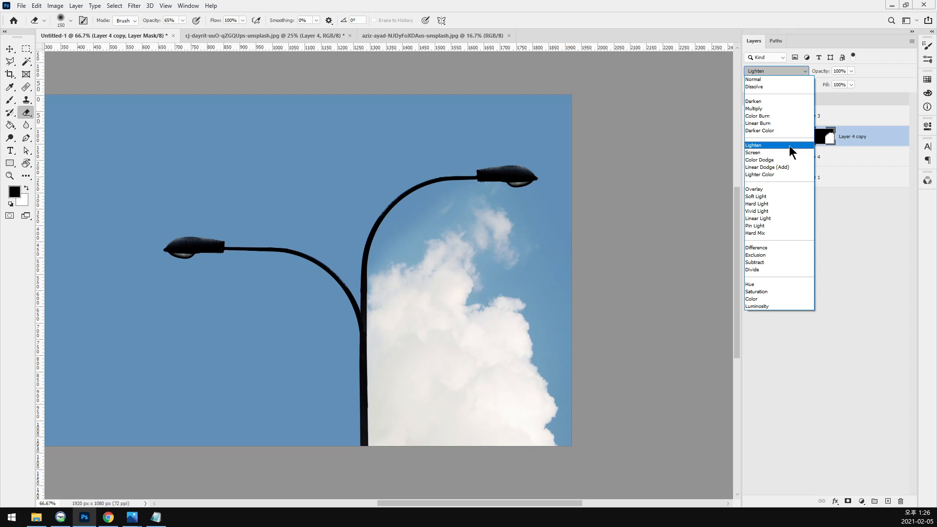
pyautogui.click(793, 175)
pyautogui.click(826, 241)
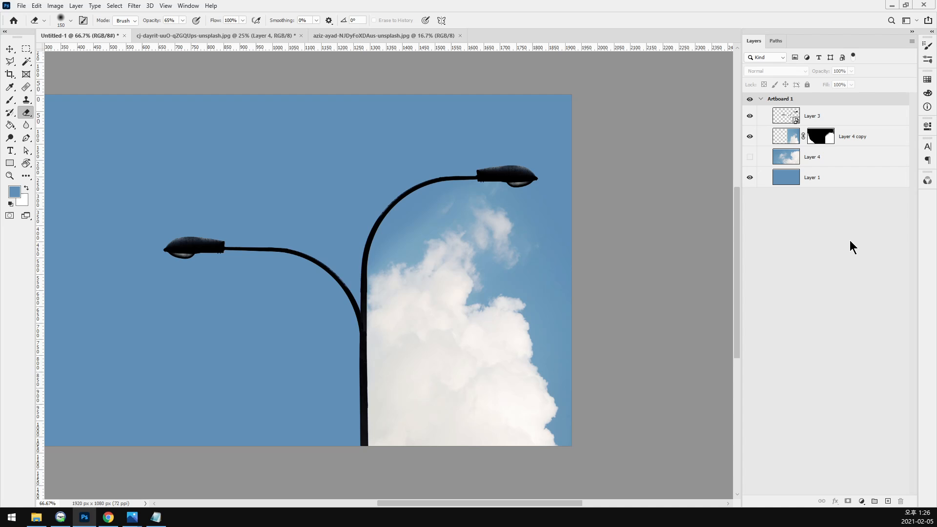
# Step: Duplicate the sky-blue Layer 1
pyautogui.hotkey('ctrl', '-')
pyautogui.hotkey('ctrl', '-')
pyautogui.press('v')
pyautogui.hotkey('alt', 'v')
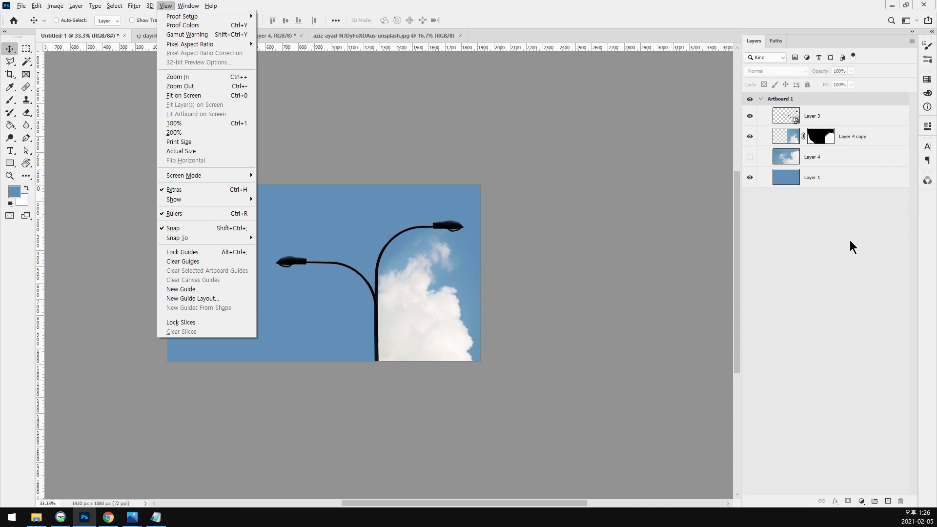
pyautogui.press('Escape')
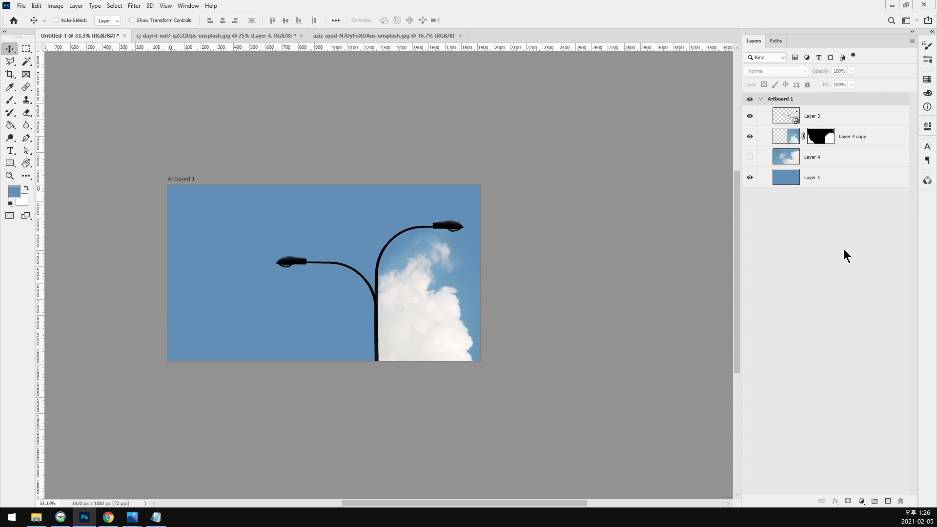
pyautogui.click(838, 177)
pyautogui.hotkey('ctrl', 'j')
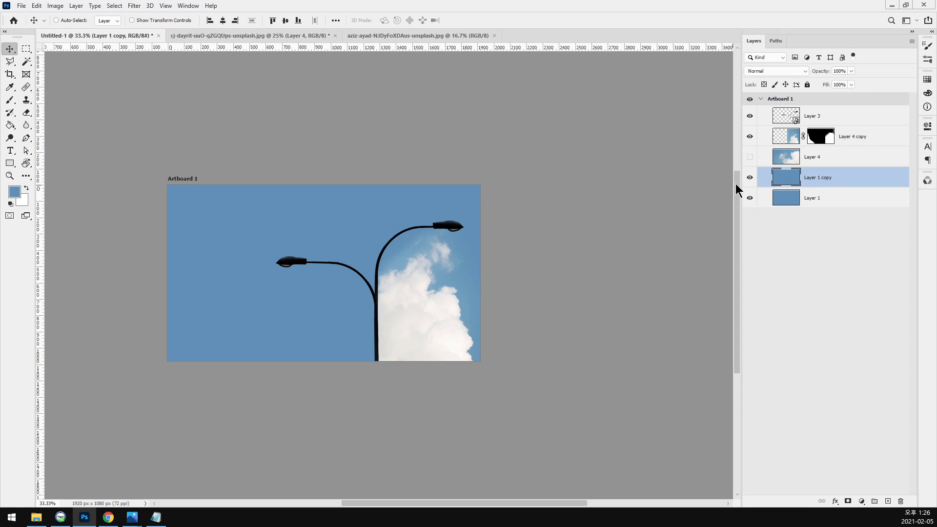
# Step: Try erasing the part of Layer 1 copy behind the cloud and right lamp with a soft 800 px eraser at 65% opacity
pyautogui.click(10, 138)
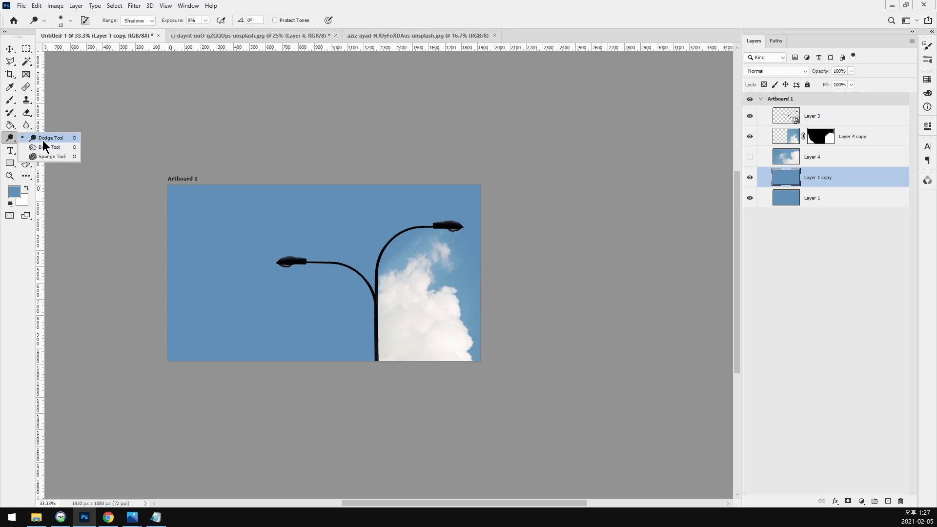
pyautogui.click(43, 140)
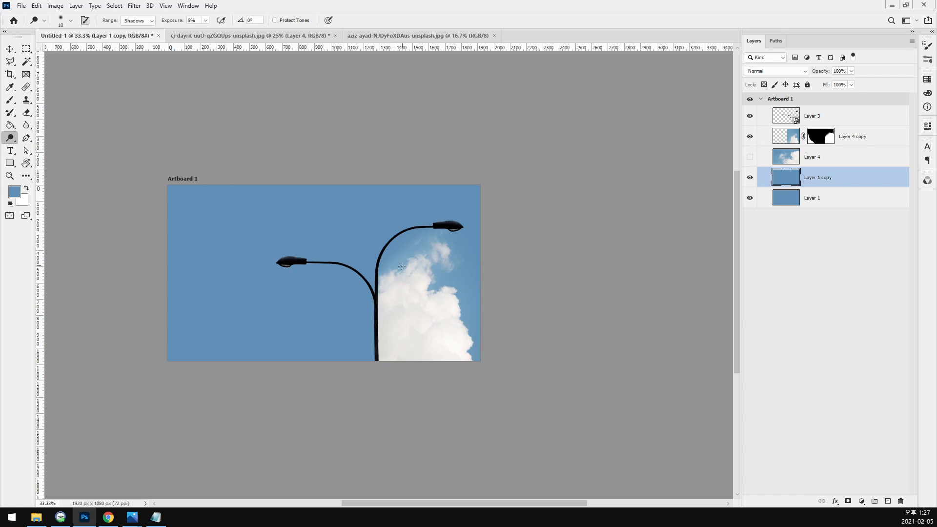
pyautogui.press('e')
pyautogui.press(']')
pyautogui.press(']')
pyautogui.press(']')
pyautogui.press(']')
pyautogui.press(']')
pyautogui.press(']')
pyautogui.press(']')
pyautogui.press(']')
pyautogui.press(']')
pyautogui.press(']')
pyautogui.press(']')
pyautogui.press(']')
pyautogui.press(']')
pyautogui.press(']')
pyautogui.press(']')
pyautogui.press(']')
pyautogui.press(']')
pyautogui.press(']')
pyautogui.press(']')
pyautogui.press(']')
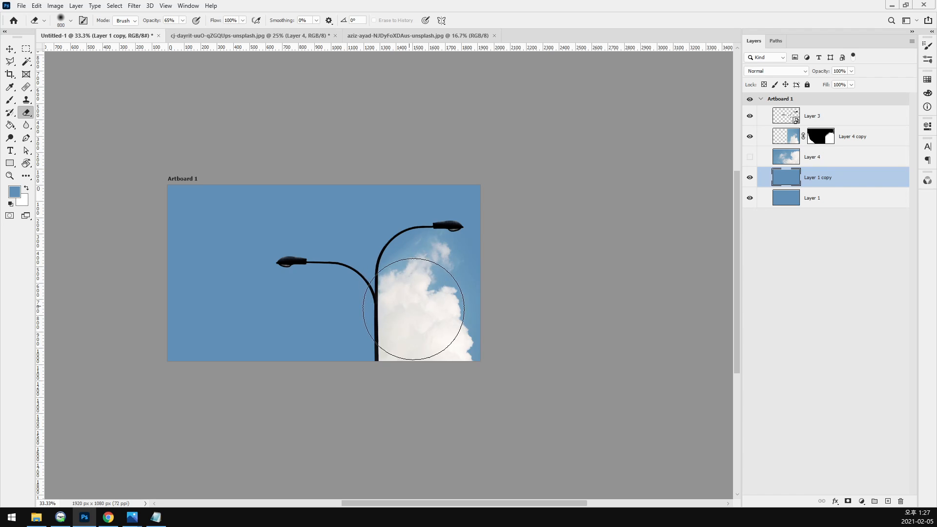
pyautogui.moveTo(427, 306)
pyautogui.mouseDown()
pyautogui.moveTo(441, 247)
pyautogui.moveTo(464, 247)
pyautogui.moveTo(429, 303)
pyautogui.moveTo(500, 232)
pyautogui.mouseUp()
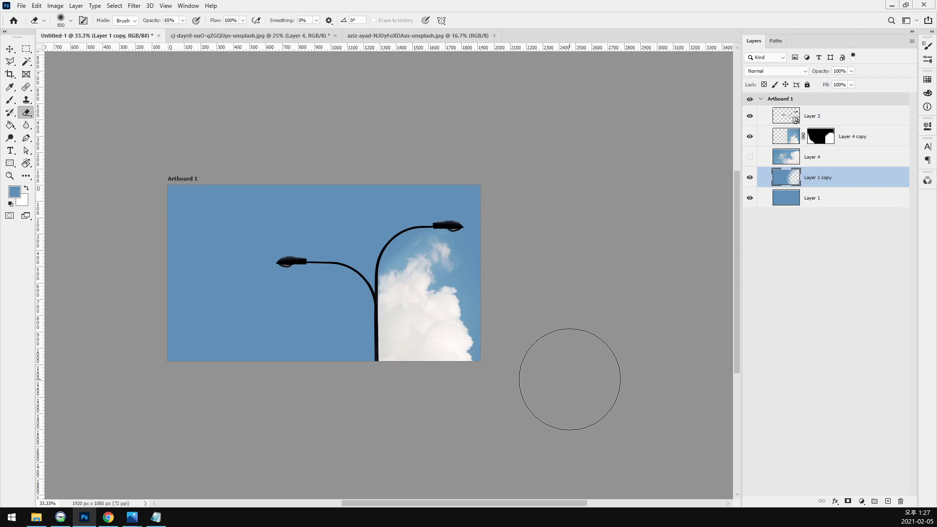
# Step: Dodge the sky on Layer 1 copy around the streetlight's right arm with a soft 600 px brush, Shadows range and 9% exposure
pyautogui.click(11, 138)
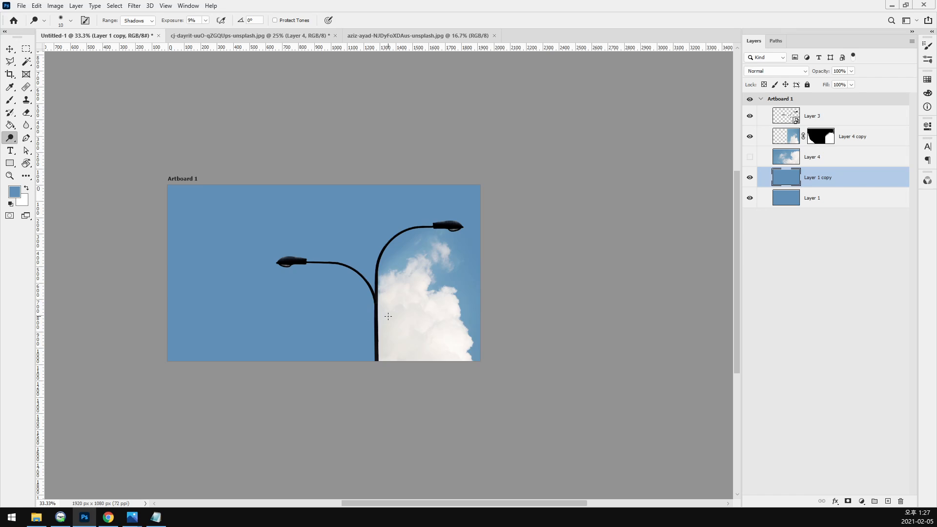
pyautogui.press(']')
pyautogui.press(']')
pyautogui.press(']')
pyautogui.press(']')
pyautogui.press(']')
pyautogui.press(']')
pyautogui.press(']')
pyautogui.press(']')
pyautogui.press(']')
pyautogui.press(']')
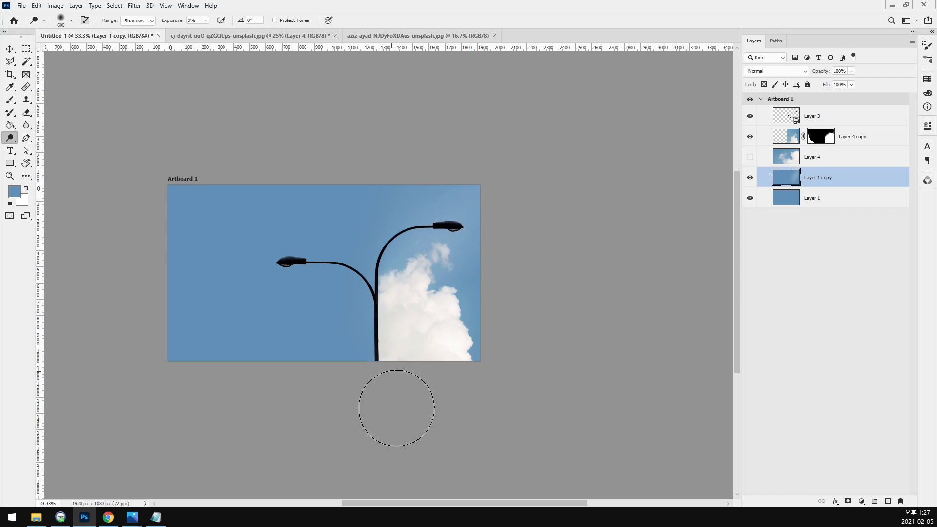
pyautogui.keyDown('ctrl'); pyautogui.click(426, 309); pyautogui.keyUp('ctrl')
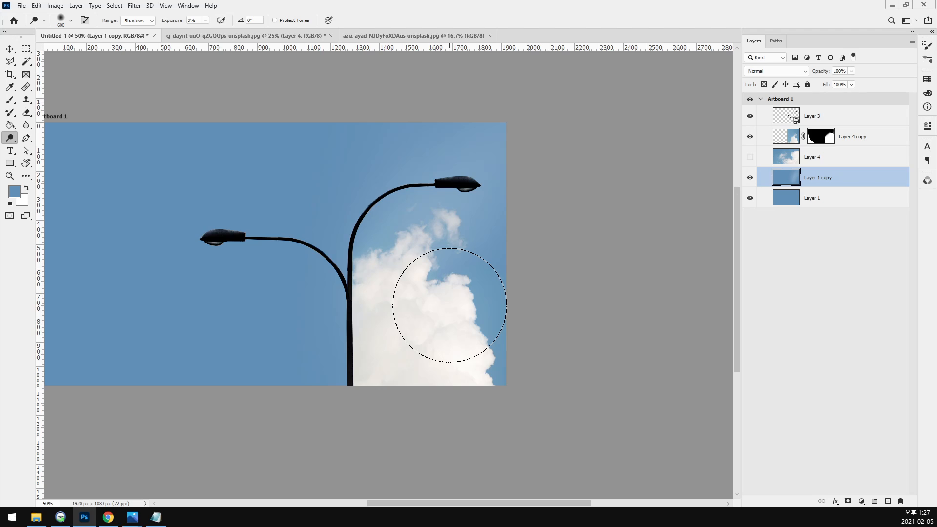
pyautogui.click(9, 49)
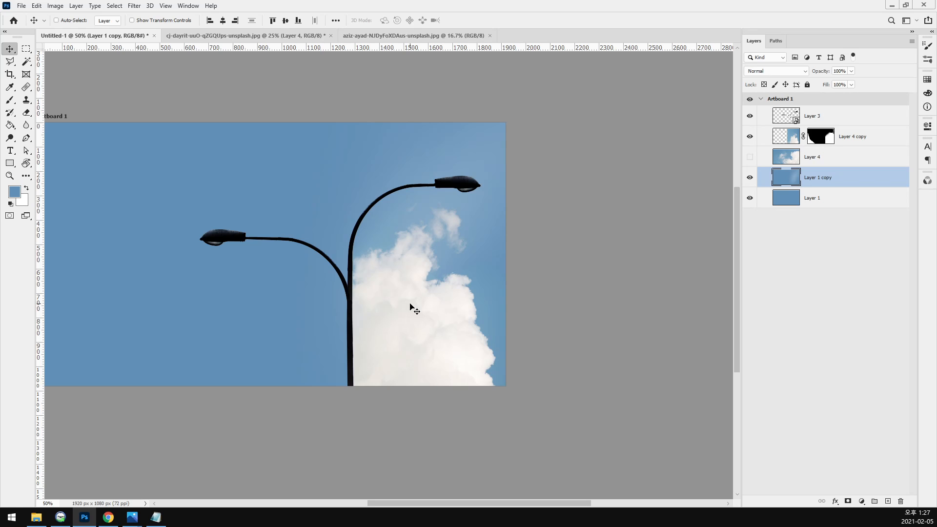
pyautogui.click(246, 36)
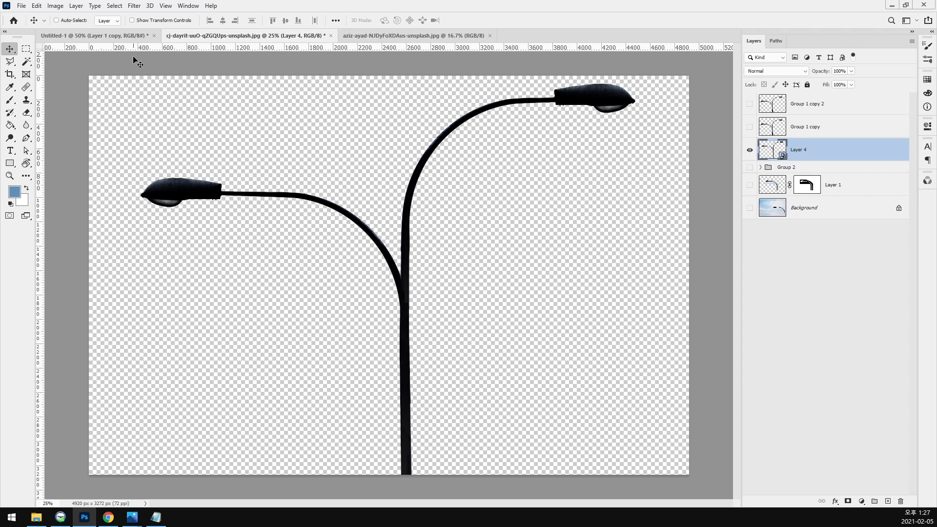
pyautogui.click(128, 38)
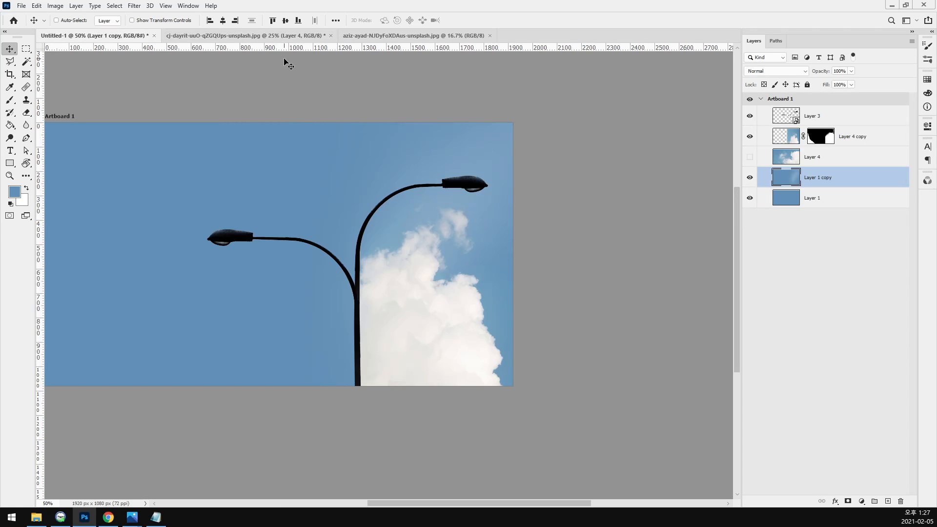